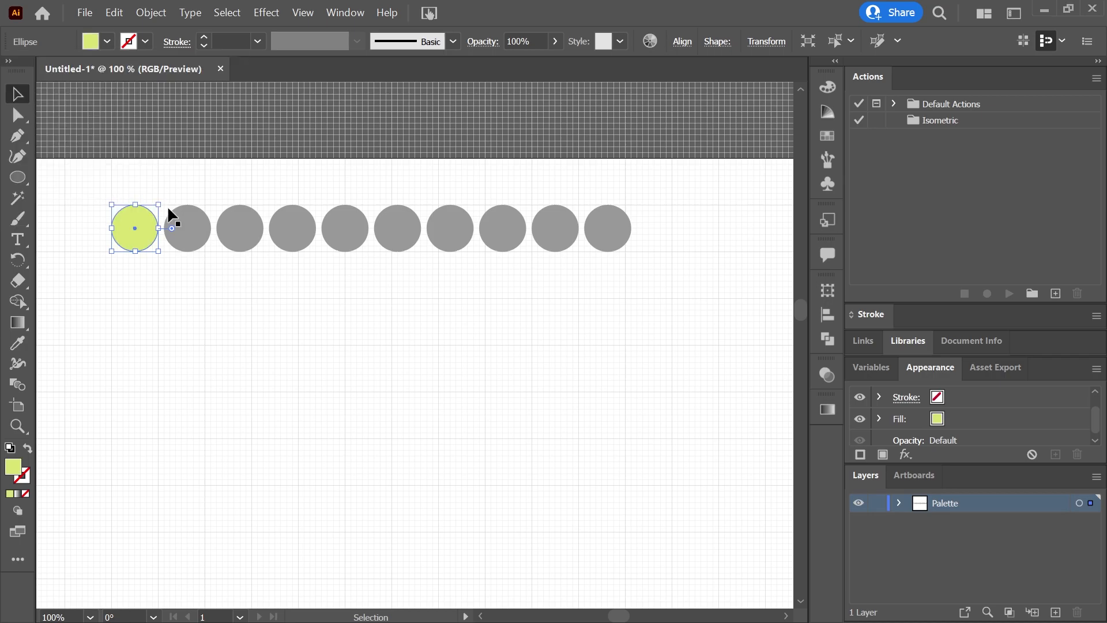
- Fill the second circle with colour c3dc6c and the third circle with a7b765
{"action": "left_click", "coordinate": [108, 42]}
{"action": "type", "text": "c3dc6c"}
{"action": "key", "text": "Return"}
{"action": "left_click", "coordinate": [240, 229]}
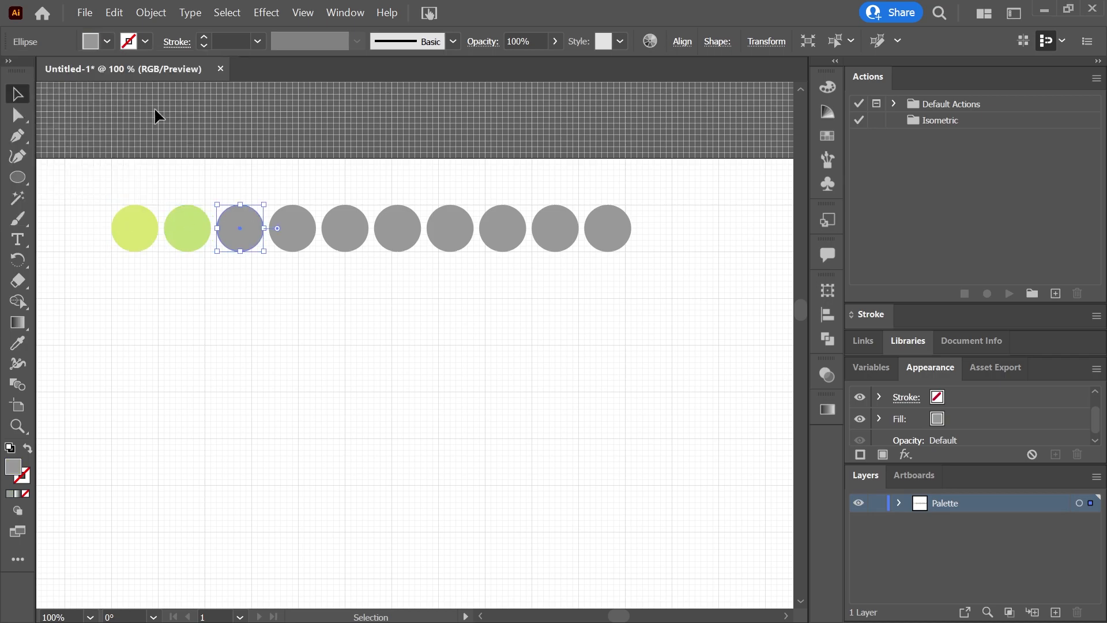
{"action": "left_click", "coordinate": [109, 41]}
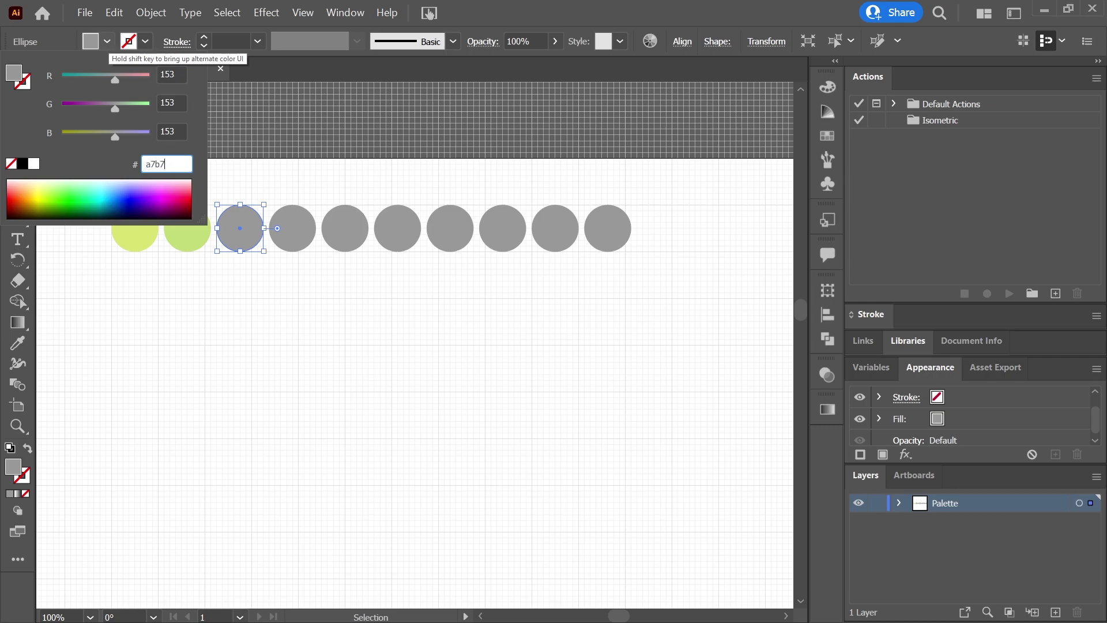
{"action": "type", "text": "a7b765"}
{"action": "key", "text": "Return"}
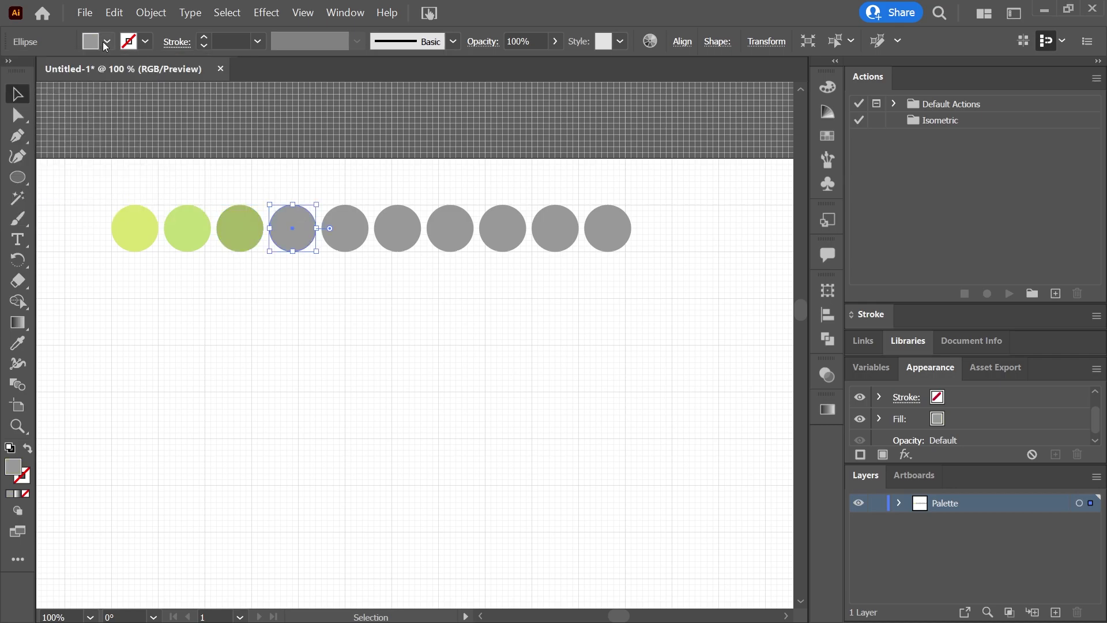
- Fill the fourth circle with colour 957651 and the fifth circle with 705842
{"action": "left_click", "coordinate": [107, 41]}
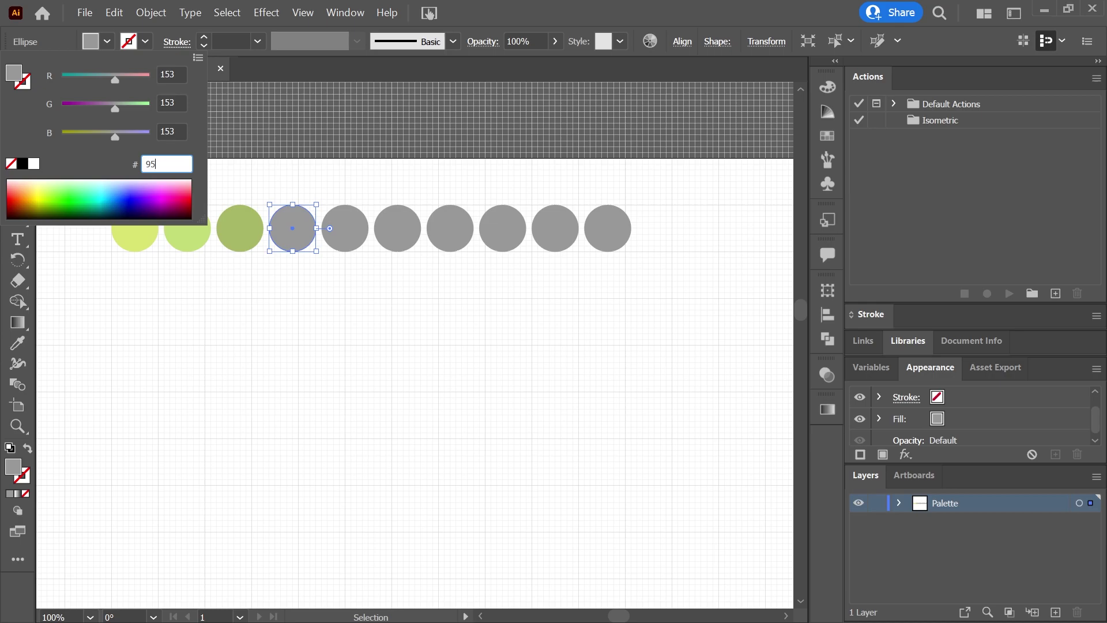
{"action": "type", "text": "957651"}
{"action": "key", "text": "Return"}
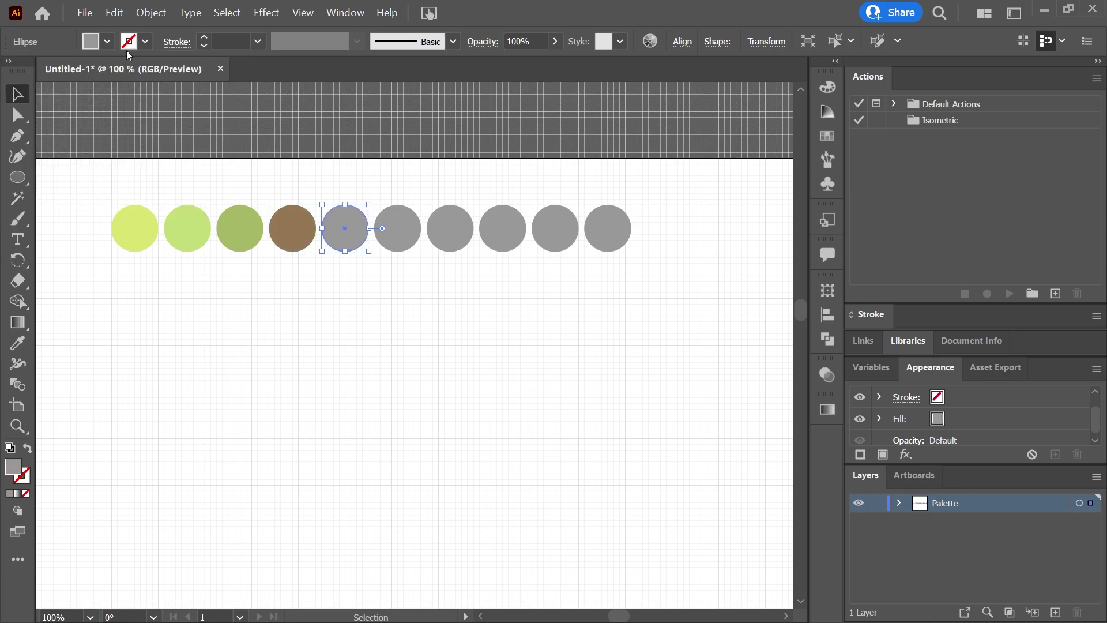
{"action": "left_click", "coordinate": [108, 42]}
{"action": "type", "text": "7058"}
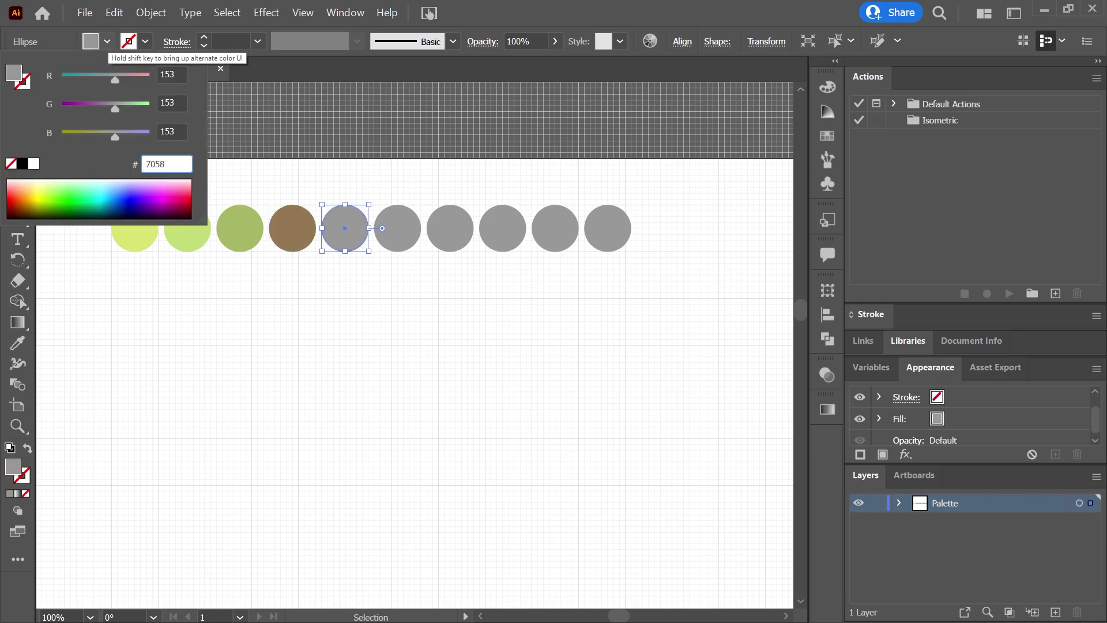
{"action": "type", "text": "42"}
{"action": "key", "text": "Return"}
- Fill the sixth circle with colour c82127 and the seventh circle with 1c558c
{"action": "left_click", "coordinate": [108, 42]}
{"action": "type", "text": "c"}
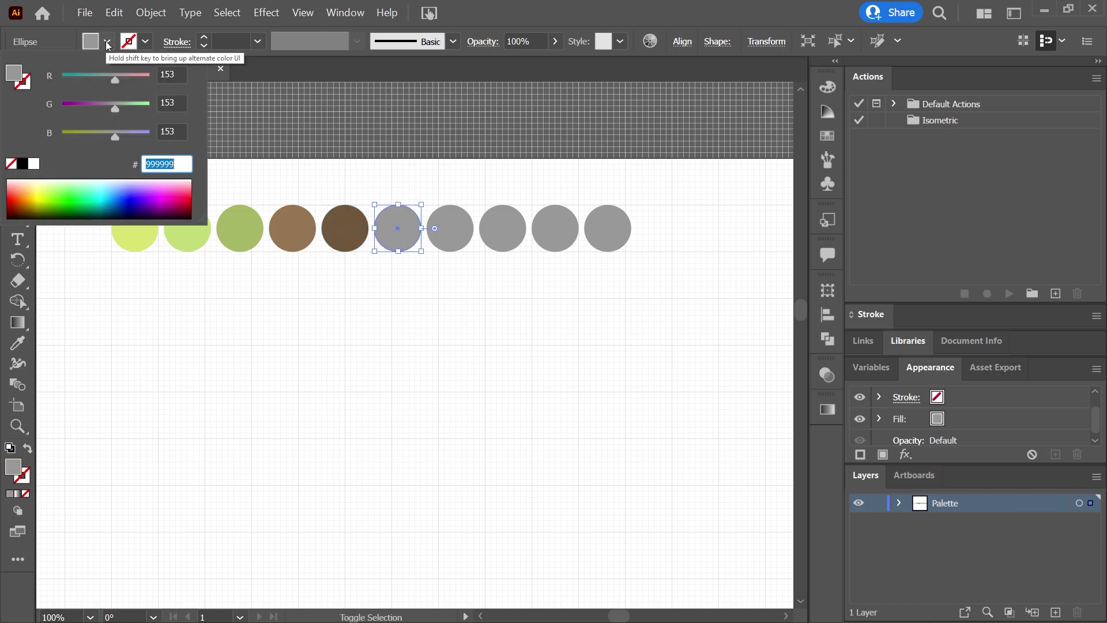
{"action": "type", "text": "82127"}
{"action": "key", "text": "Return"}
{"action": "left_click", "coordinate": [446, 226]}
{"action": "left_click", "coordinate": [109, 44]}
{"action": "type", "text": "1c558c"}
{"action": "key", "text": "Return"}
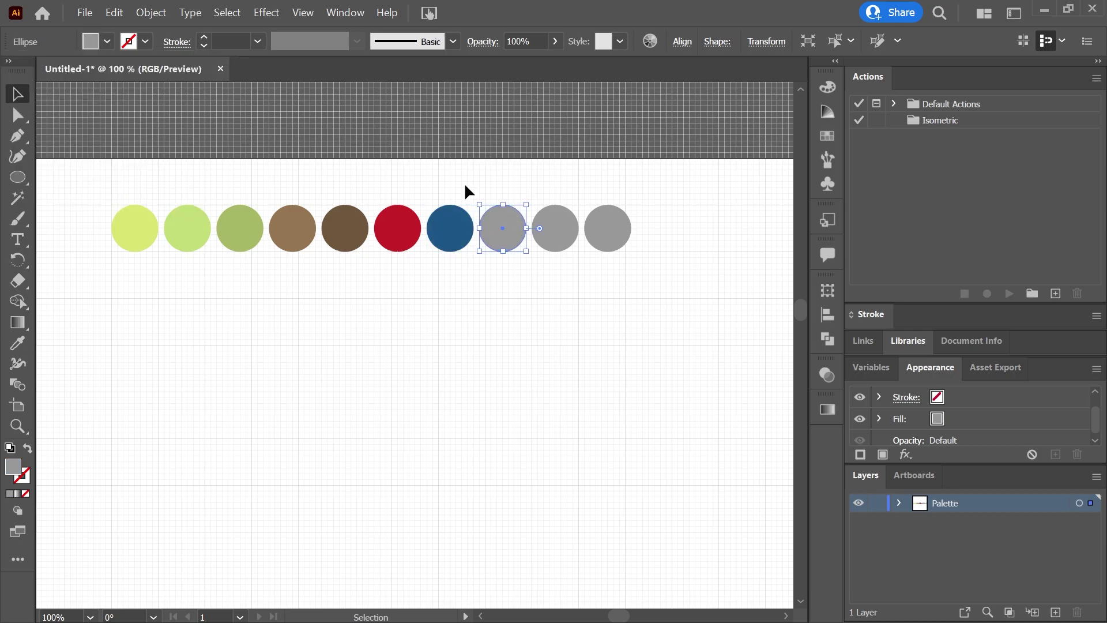
- Fill the eighth circle with colour b2c8e8 and the ninth circle with f9324f
{"action": "left_click", "coordinate": [107, 42]}
{"action": "type", "text": "b2c8e8"}
{"action": "key", "text": "Return"}
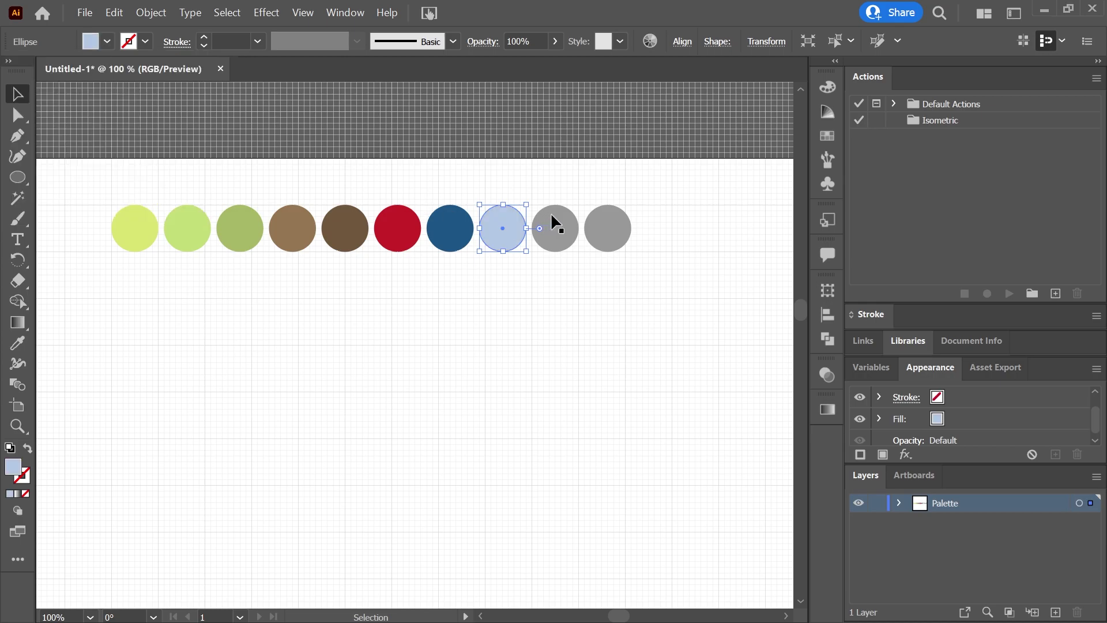
{"action": "left_click", "coordinate": [110, 43]}
{"action": "type", "text": "f9324f"}
{"action": "key", "text": "Return"}
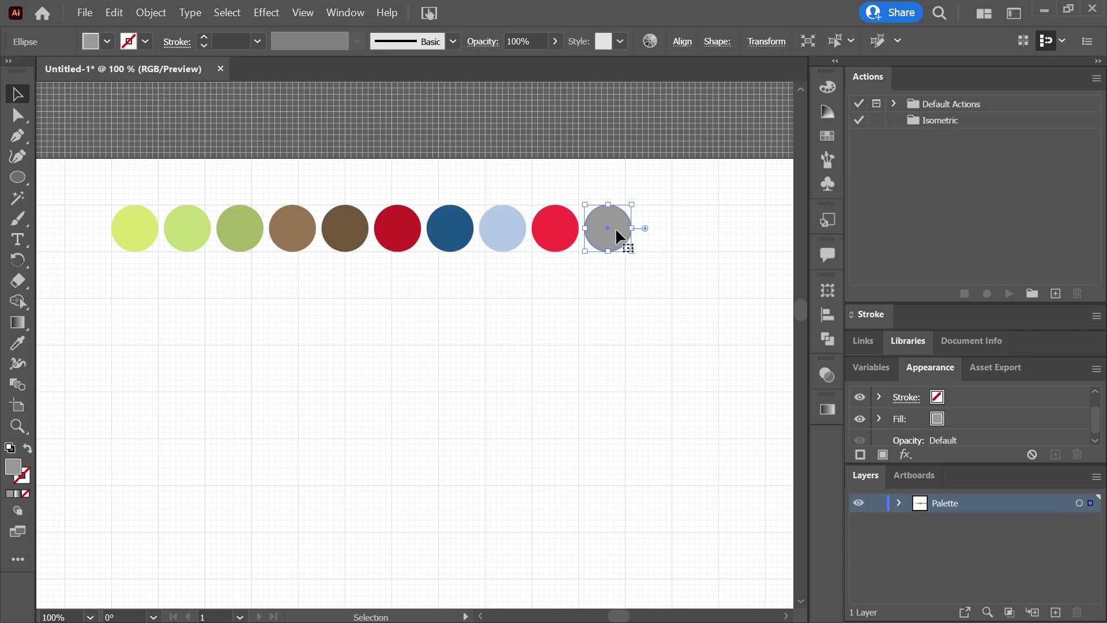
- Delete the unused grey tenth circle and save the remaining circles' colours as a swatch colour group named autumn
{"action": "key", "text": "ctrl+minus"}
{"action": "key", "text": "Delete"}
{"action": "key", "text": "ctrl+a"}
{"action": "left_click", "coordinate": [828, 135]}
{"action": "left_click", "coordinate": [735, 227]}
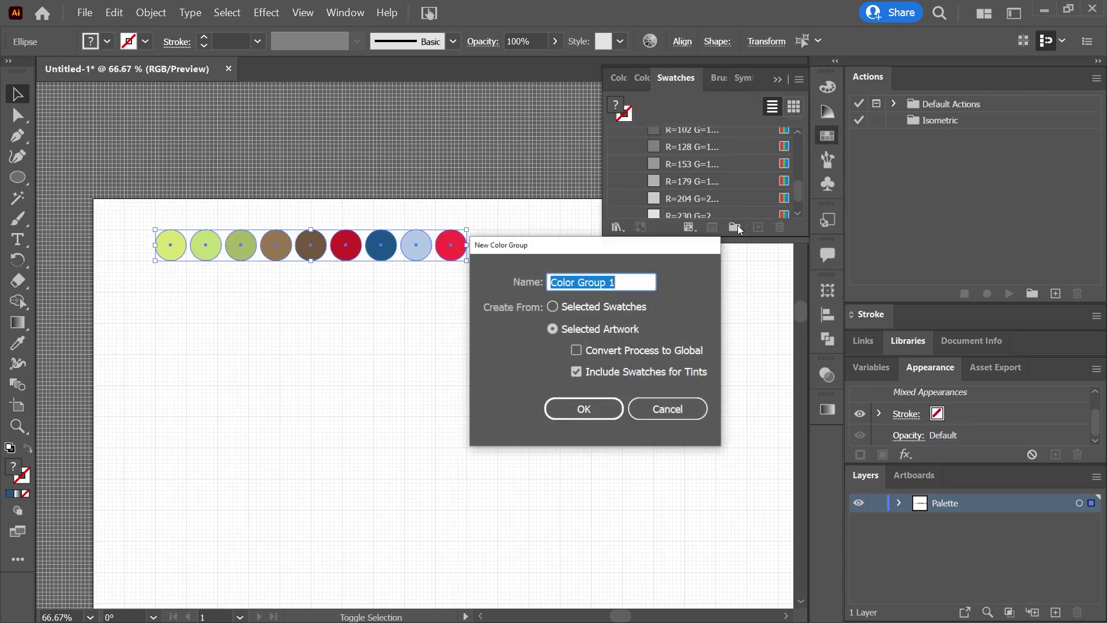
{"action": "type", "text": "autumn"}
{"action": "key", "text": "Return"}
{"action": "left_click", "coordinate": [285, 288]}
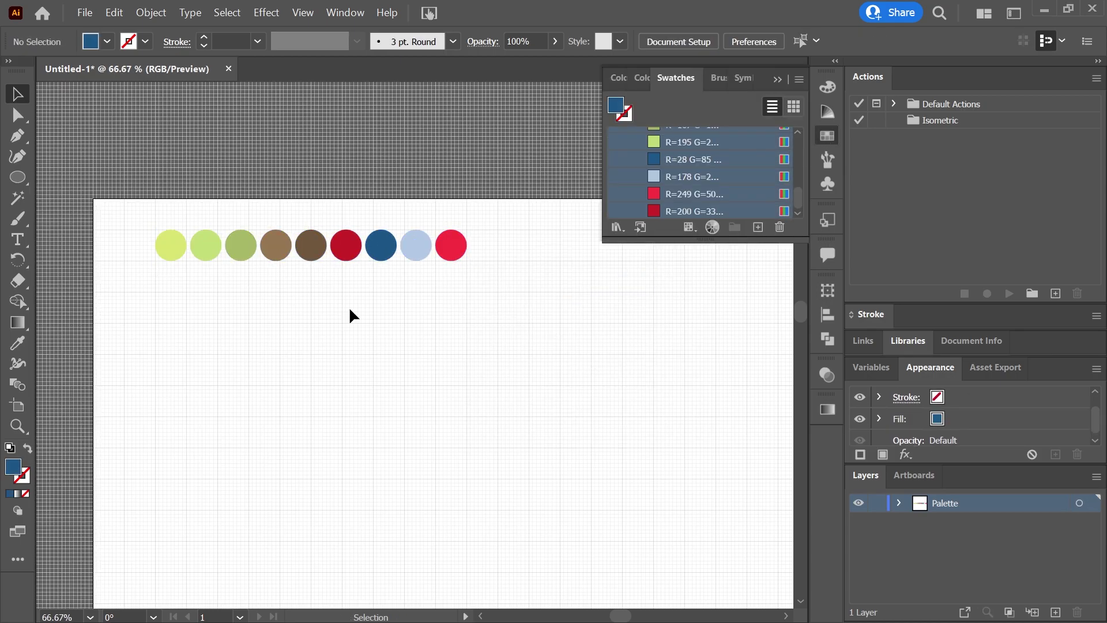
{"action": "left_click", "coordinate": [776, 85]}
- Add a new layer named Grid, and lock and hide the Palette layer
{"action": "key", "text": "ctrl+0"}
{"action": "left_click", "coordinate": [1059, 614]}
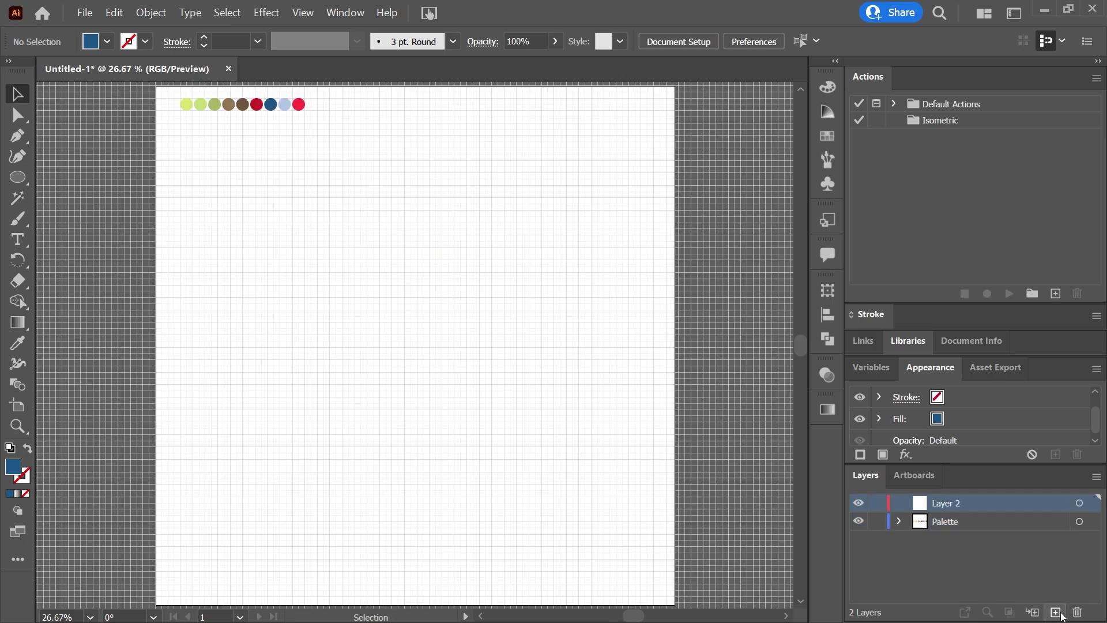
{"action": "double_click", "coordinate": [1021, 507]}
{"action": "type", "text": "Grid"}
{"action": "key", "text": "Return"}
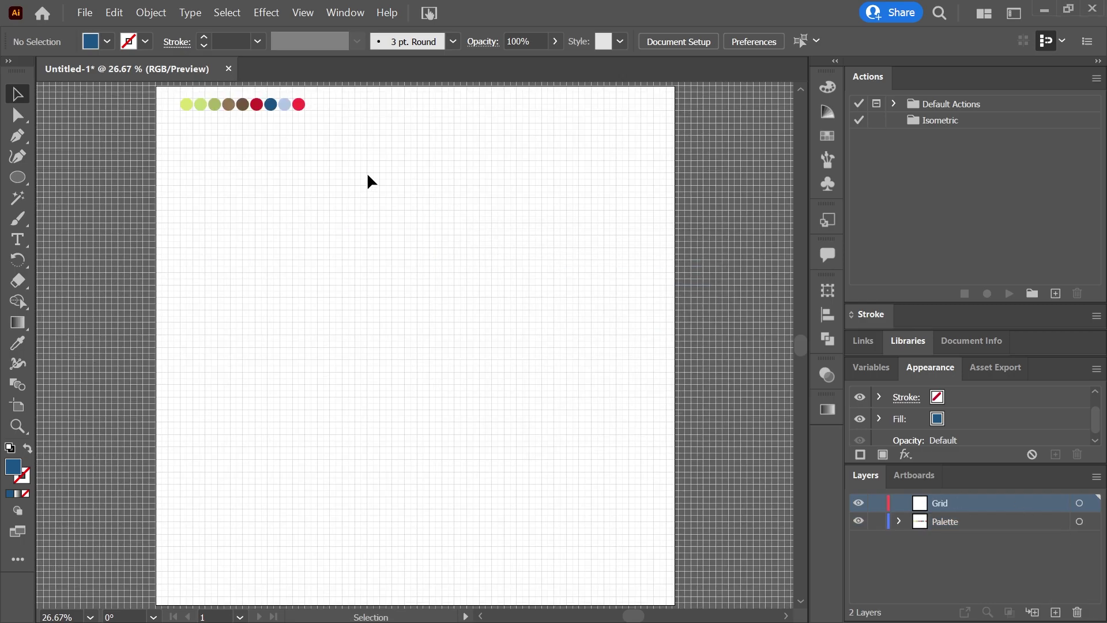
{"action": "left_click", "coordinate": [877, 521]}
{"action": "left_click", "coordinate": [859, 521]}
- Draw a vertical black 4 pt line without fill down the artboard, one major grid square inside its left edge
{"action": "scroll", "coordinate": [336, 208], "scroll_direction": "up", "scroll_amount": 2}
{"action": "left_click_drag", "start_coordinate": [17, 177], "coordinate": [95, 260]}
{"action": "scroll", "coordinate": [166, 167], "scroll_direction": "up", "scroll_amount": 3}
{"action": "scroll", "coordinate": [166, 167], "scroll_direction": "up", "scroll_amount": 4}
{"action": "left_click", "coordinate": [107, 42]}
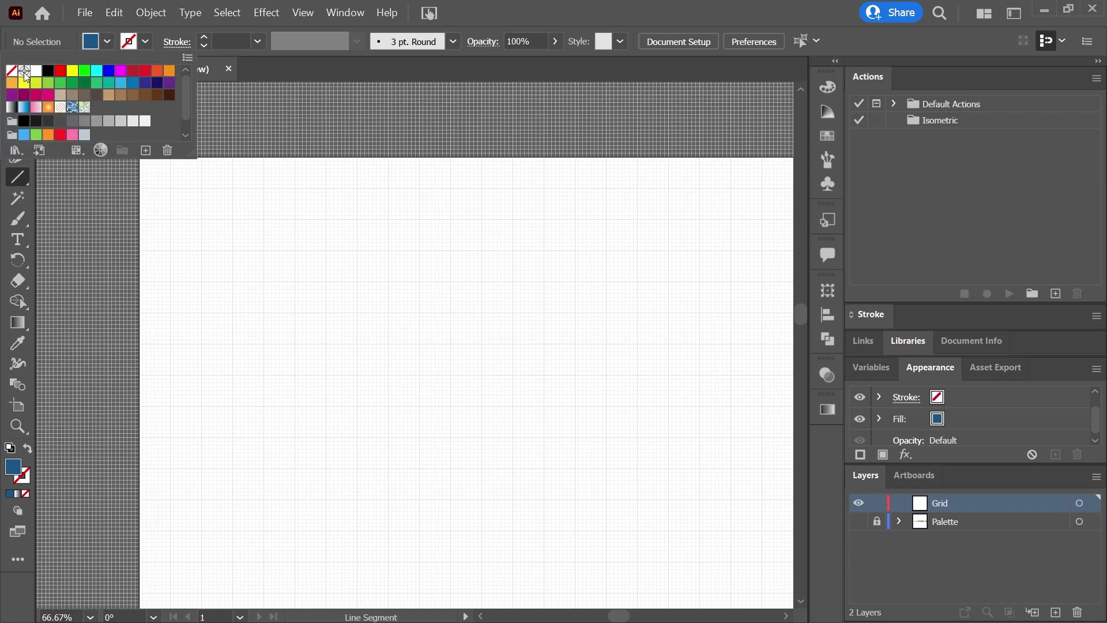
{"action": "left_click", "coordinate": [146, 42]}
{"action": "left_click", "coordinate": [48, 70]}
{"action": "scroll", "coordinate": [178, 191], "scroll_direction": "up", "scroll_amount": 2}
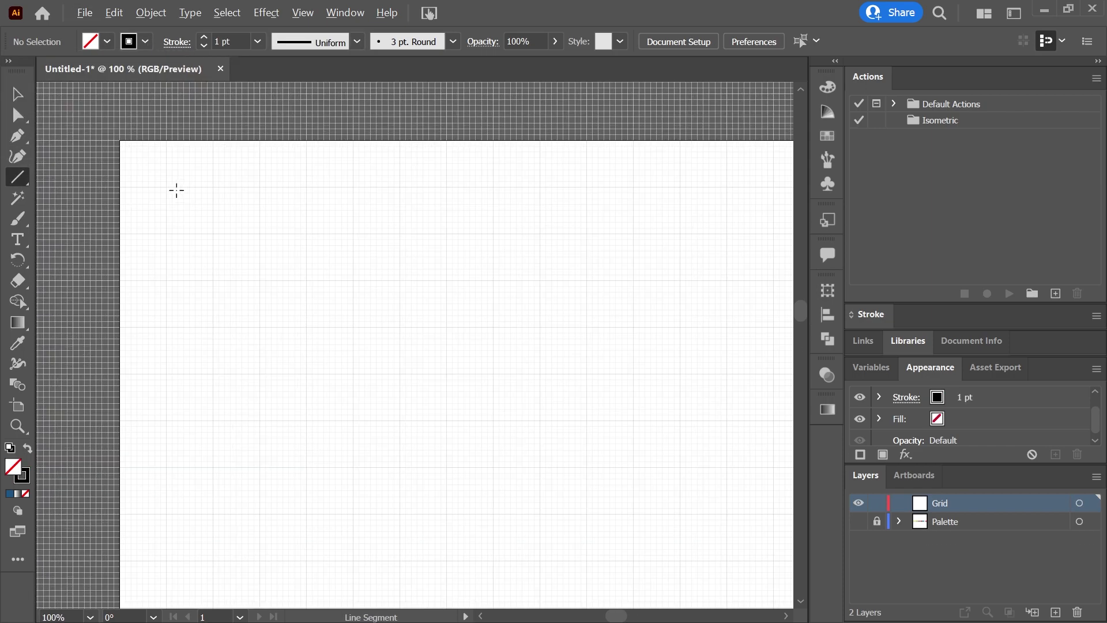
{"action": "left_click_drag", "start_coordinate": [161, 210], "coordinate": [155, 392]}
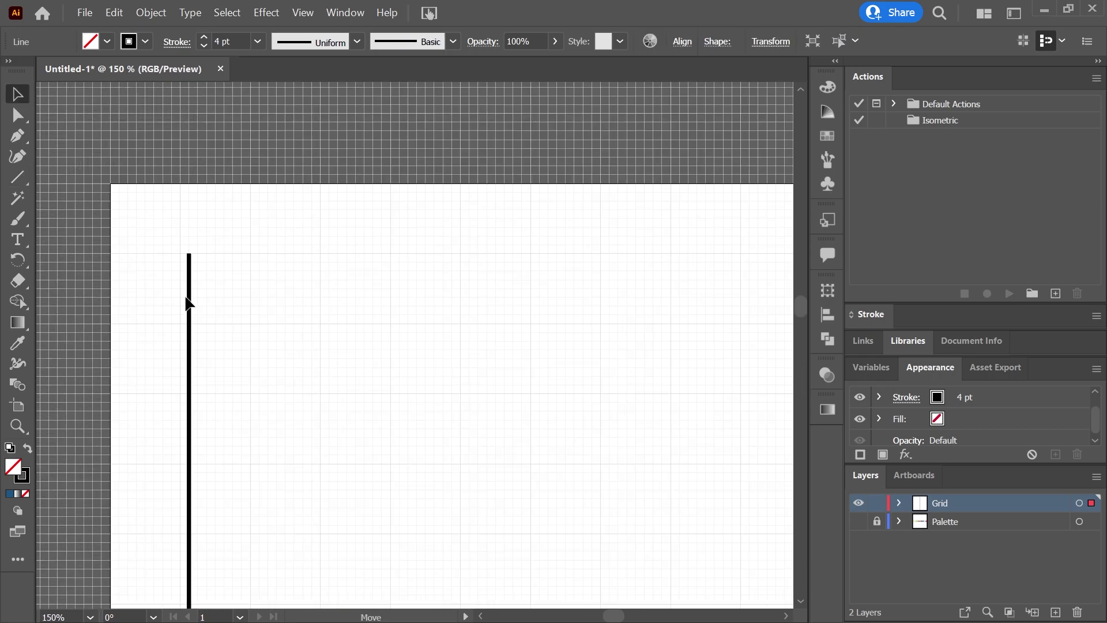
- Copy the 4 pt line one major grid square to the right and repeat the copy across the whole artboard
{"action": "left_click_drag", "start_coordinate": [189, 303], "coordinate": [254, 301]}
{"action": "key", "text": "ctrl+0"}
{"action": "key", "text": "ctrl+d"}
{"action": "key", "text": "ctrl+d"}
{"action": "key", "text": "ctrl+d"}
{"action": "key", "text": "ctrl+d"}
{"action": "key", "text": "ctrl+d"}
{"action": "key", "text": "ctrl+d"}
{"action": "key", "text": "ctrl+d"}
{"action": "key", "text": "ctrl+d"}
{"action": "key", "text": "ctrl+d"}
{"action": "key", "text": "ctrl+d"}
{"action": "key", "text": "ctrl+d"}
{"action": "key", "text": "ctrl+d"}
{"action": "key", "text": "ctrl+d"}
{"action": "key", "text": "ctrl+d"}
{"action": "key", "text": "ctrl+d"}
{"action": "key", "text": "ctrl+d"}
{"action": "key", "text": "ctrl+d"}
{"action": "key", "text": "ctrl+d"}
{"action": "key", "text": "ctrl+d"}
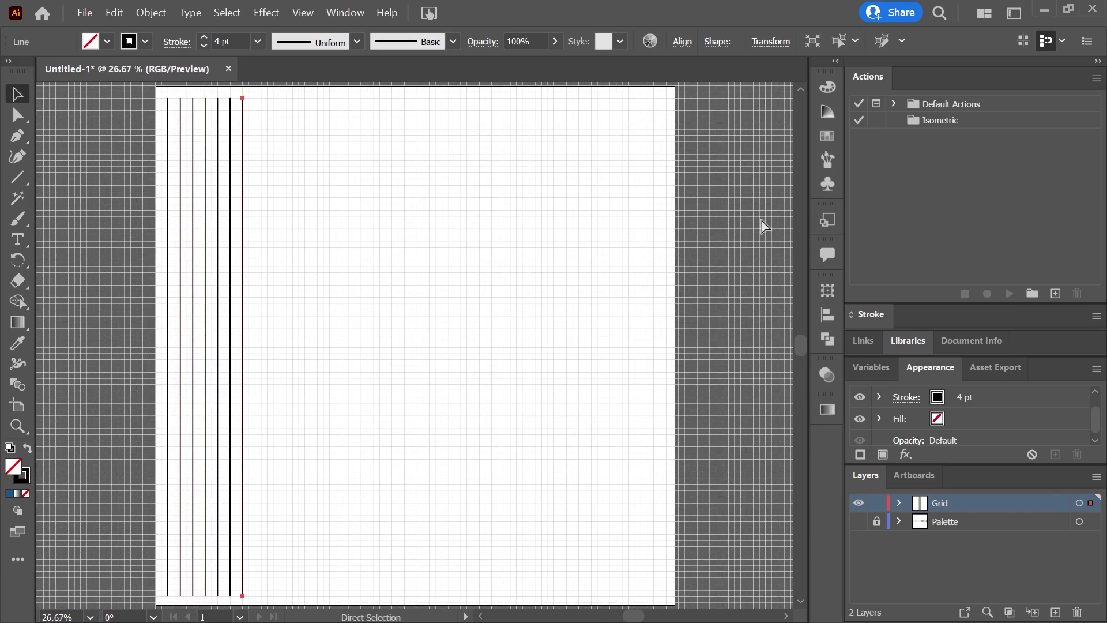
{"action": "key", "text": "ctrl+d"}
{"action": "key", "text": "ctrl+d"}
{"action": "key", "text": "ctrl+d"}
{"action": "key", "text": "ctrl+d"}
{"action": "key", "text": "ctrl+d"}
{"action": "key", "text": "ctrl+d"}
{"action": "key", "text": "ctrl+d"}
{"action": "key", "text": "ctrl+d"}
{"action": "key", "text": "ctrl+d"}
{"action": "key", "text": "ctrl+d"}
{"action": "key", "text": "ctrl+d"}
{"action": "key", "text": "ctrl+d"}
{"action": "key", "text": "ctrl+d"}
{"action": "key", "text": "ctrl+d"}
{"action": "key", "text": "ctrl+d"}
{"action": "key", "text": "ctrl+d"}
{"action": "key", "text": "ctrl+d"}
{"action": "key", "text": "ctrl+d"}
{"action": "key", "text": "ctrl+d"}
{"action": "key", "text": "ctrl+d"}
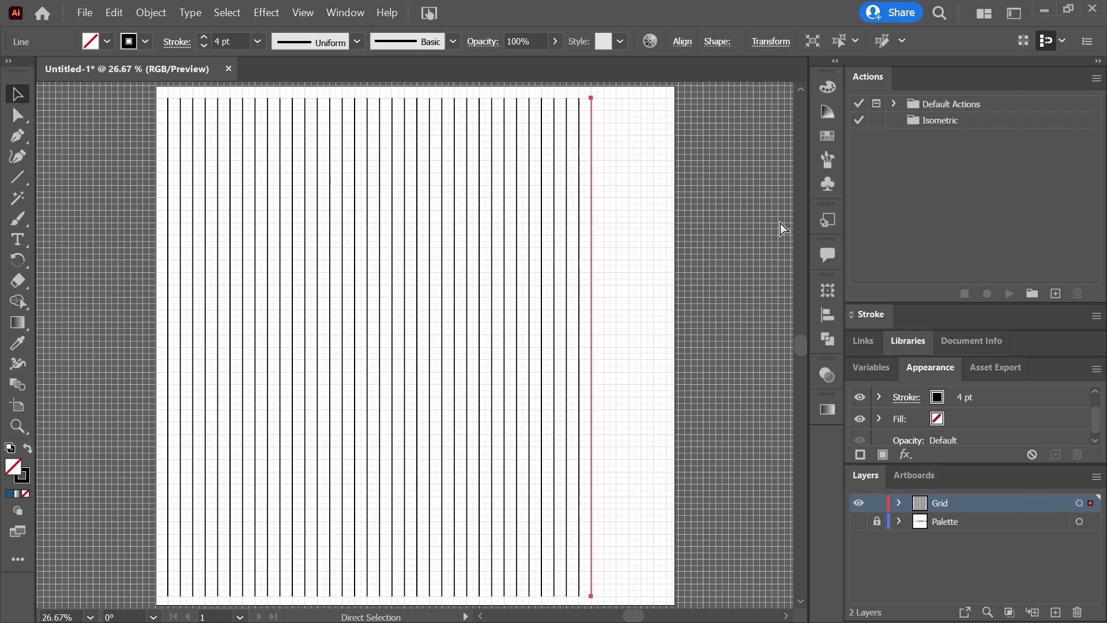
- Group all the 4 pt vertical lines and lock the group in the Grid layer
{"action": "left_click", "coordinate": [692, 262]}
{"action": "key", "text": "ctrl+a"}
{"action": "right_click", "coordinate": [308, 263]}
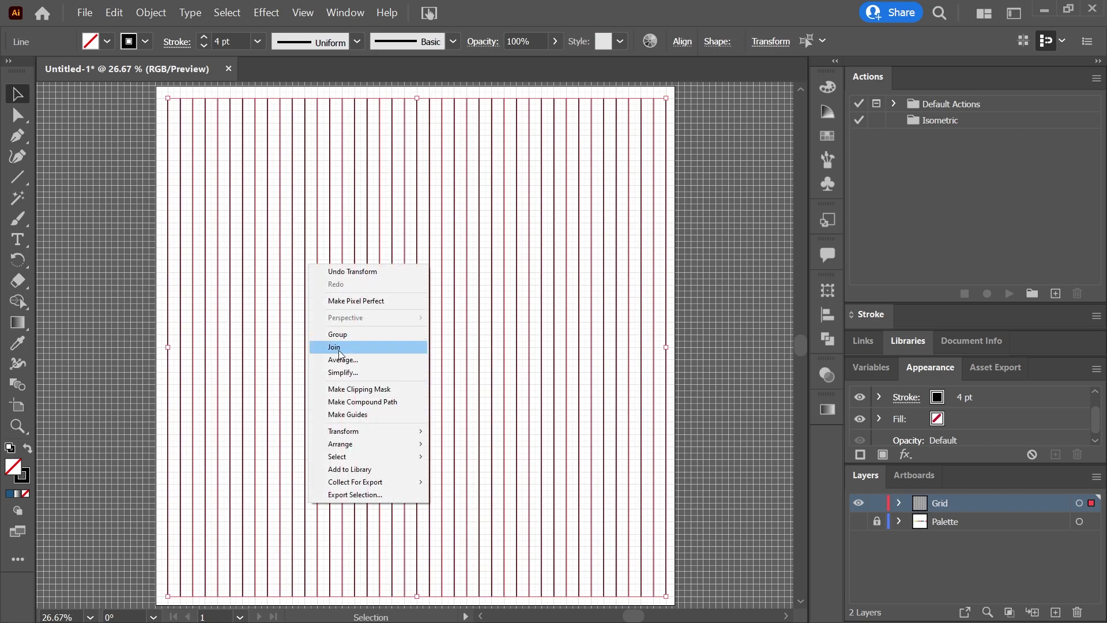
{"action": "left_click", "coordinate": [332, 333]}
{"action": "left_click", "coordinate": [898, 503]}
{"action": "left_click", "coordinate": [877, 521]}
- Draw a full-height vertical 2 pt line one grid subdivision to the right of the first thick line
{"action": "left_click", "coordinate": [18, 177]}
{"action": "scroll", "coordinate": [173, 107], "scroll_direction": "up", "scroll_amount": 5}
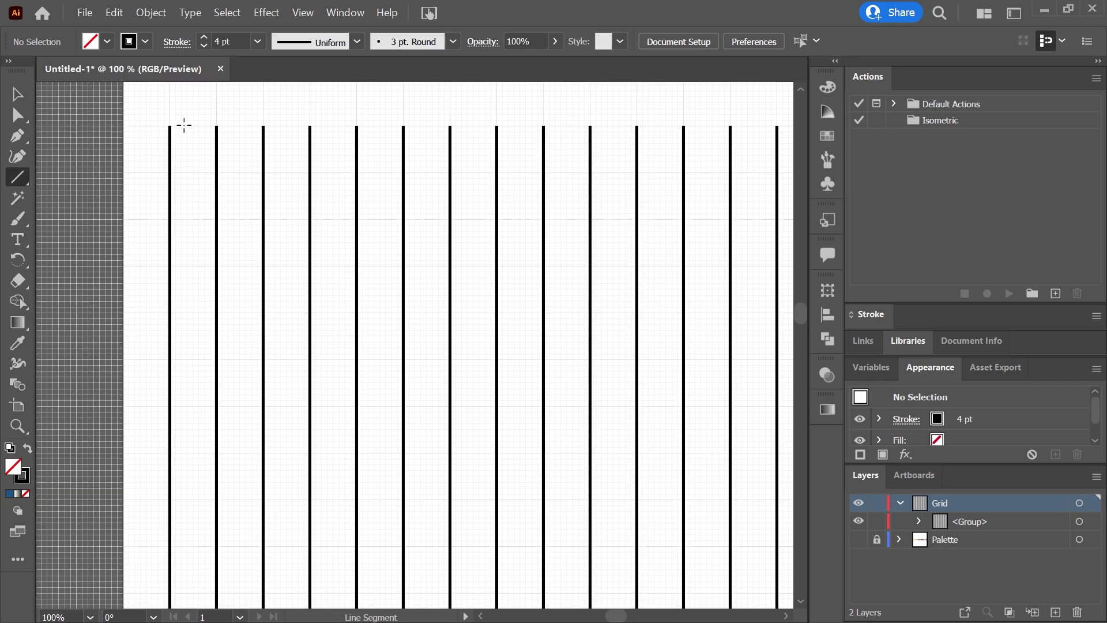
{"action": "scroll", "coordinate": [180, 123], "scroll_direction": "up", "scroll_amount": 1}
{"action": "key", "text": "v"}
{"action": "left_click", "coordinate": [18, 177]}
{"action": "scroll", "coordinate": [221, 223], "scroll_direction": "down", "scroll_amount": 20}
{"action": "left_click_drag", "start_coordinate": [220, 163], "coordinate": [227, 311]}
{"action": "key", "text": "ctrl+0"}
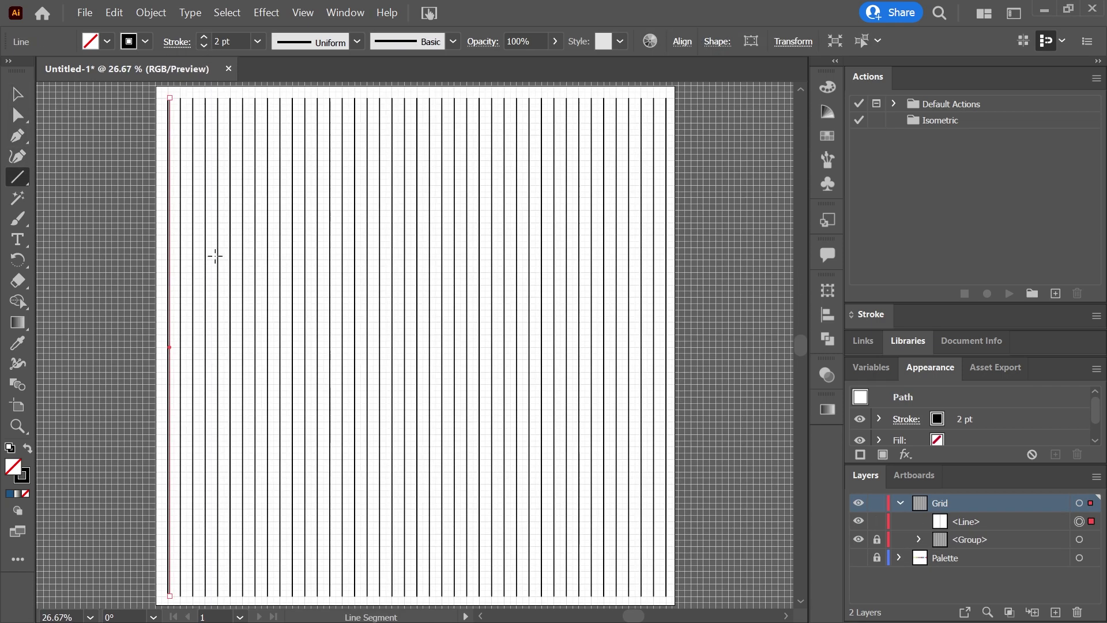
- Copy the 2 pt line at one-subdivision spacing until seven thin lines fill the gap between the first two thick lines
{"action": "key", "text": "v"}
{"action": "scroll", "coordinate": [172, 165], "scroll_direction": "up", "scroll_amount": 6}
{"action": "scroll", "coordinate": [233, 222], "scroll_direction": "up", "scroll_amount": 3}
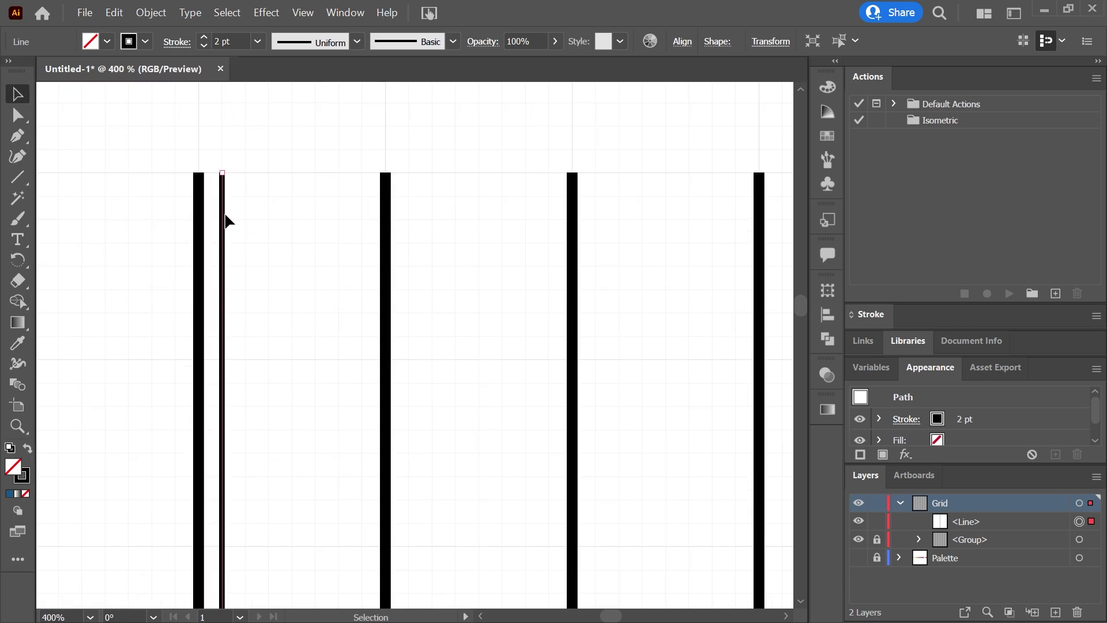
{"action": "left_click_drag", "start_coordinate": [226, 218], "coordinate": [249, 218]}
{"action": "key", "text": "ctrl+d"}
{"action": "key", "text": "ctrl+d"}
{"action": "key", "text": "ctrl+d"}
{"action": "key", "text": "ctrl+d"}
{"action": "key", "text": "ctrl+d"}
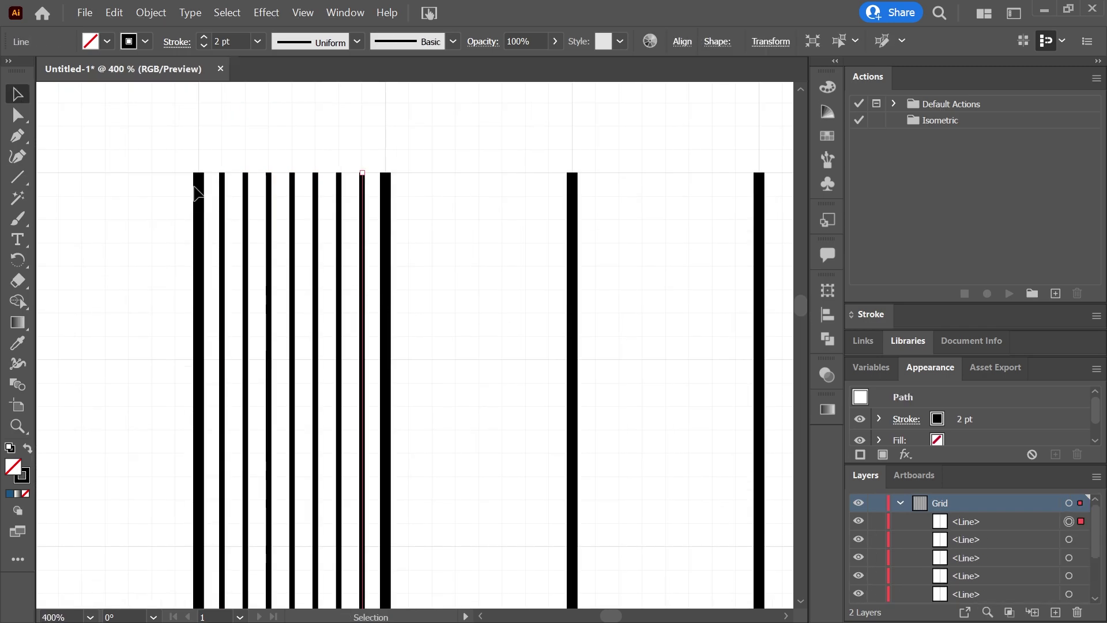
- Copy the set of seven thin lines into the next gap and repeat it across all remaining gaps between the thick lines
{"action": "left_click_drag", "start_coordinate": [208, 186], "coordinate": [375, 243]}
{"action": "left_click_drag", "start_coordinate": [338, 218], "coordinate": [264, 284]}
{"action": "left_click", "coordinate": [265, 284]}
{"action": "left_click_drag", "start_coordinate": [136, 215], "coordinate": [450, 295]}
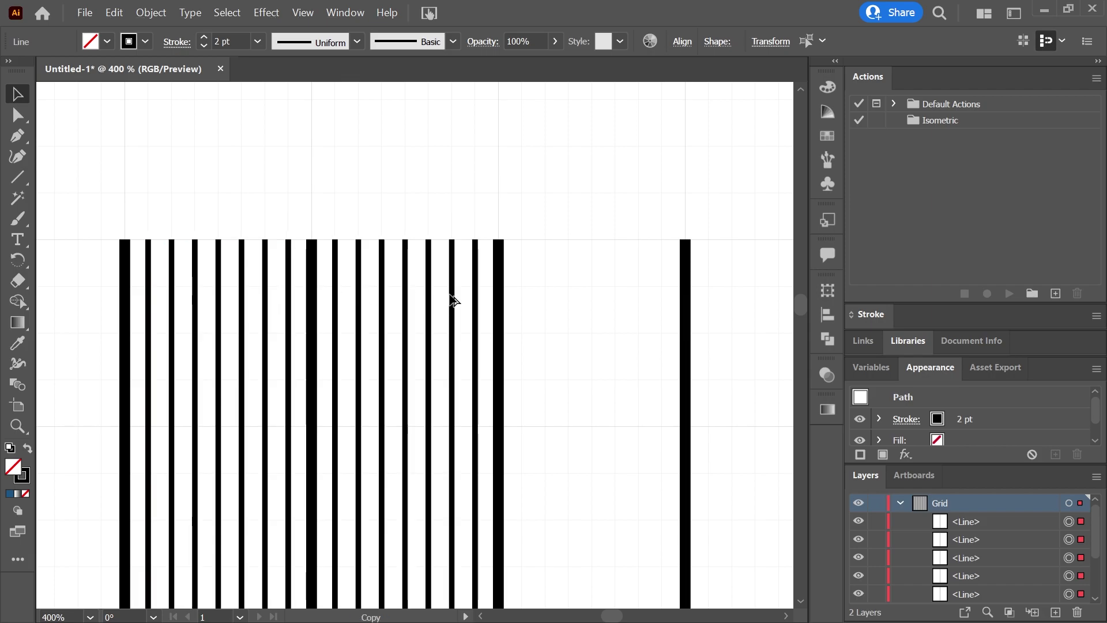
{"action": "key", "text": "ctrl+0"}
{"action": "key", "text": "ctrl+d"}
{"action": "key", "text": "ctrl+d"}
{"action": "key", "text": "ctrl+d"}
{"action": "key", "text": "ctrl+d"}
{"action": "key", "text": "ctrl+d"}
{"action": "key", "text": "ctrl+d"}
{"action": "key", "text": "ctrl+d"}
{"action": "key", "text": "ctrl+d"}
{"action": "key", "text": "ctrl+d"}
{"action": "key", "text": "ctrl+d"}
{"action": "key", "text": "ctrl+d"}
{"action": "key", "text": "ctrl+d"}
{"action": "key", "text": "ctrl+d"}
{"action": "key", "text": "ctrl+d"}
{"action": "key", "text": "ctrl+d"}
{"action": "key", "text": "ctrl+d"}
{"action": "key", "text": "ctrl+d"}
{"action": "key", "text": "ctrl+d"}
{"action": "key", "text": "ctrl+d"}
{"action": "key", "text": "ctrl+d"}
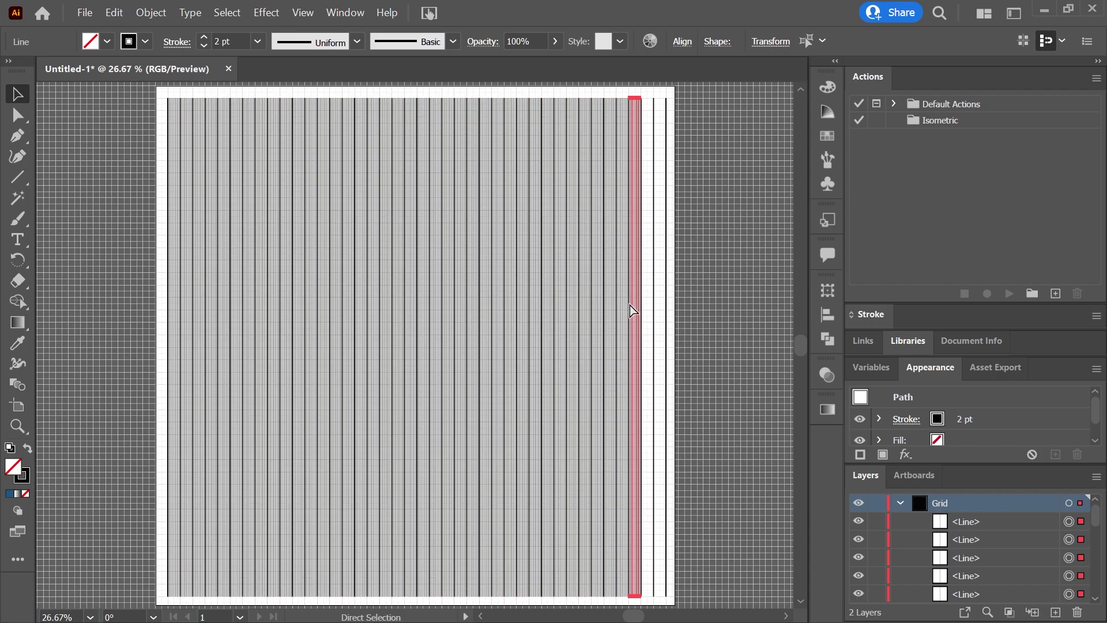
{"action": "key", "text": "ctrl+d"}
{"action": "key", "text": "ctrl+d"}
- Select all the 2 pt vertical lines and group them
{"action": "left_click", "coordinate": [701, 211]}
{"action": "key", "text": "ctrl+a"}
{"action": "left_click_drag", "start_coordinate": [676, 232], "coordinate": [157, 355]}
{"action": "right_click", "coordinate": [572, 326]}
{"action": "left_click", "coordinate": [602, 410]}
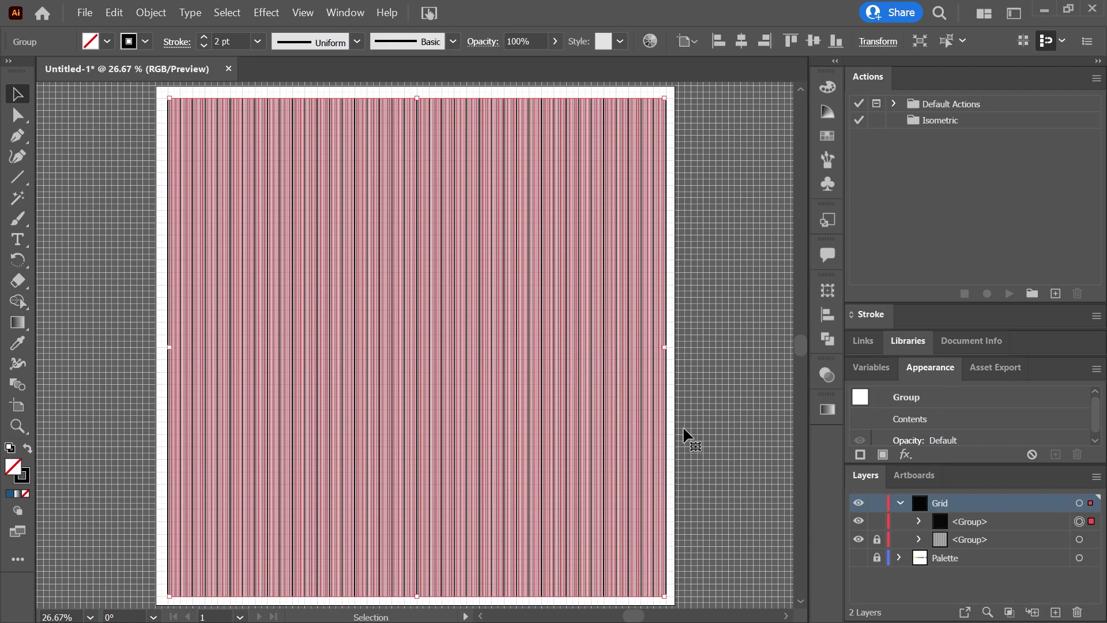
- Unlock the thick-line group and group it together with the 2 pt line group
{"action": "left_click", "coordinate": [203, 47]}
{"action": "left_click", "coordinate": [671, 226]}
{"action": "left_click_drag", "start_coordinate": [128, 309], "coordinate": [128, 309]}
{"action": "left_click", "coordinate": [876, 539]}
{"action": "left_click", "coordinate": [701, 231]}
{"action": "left_click_drag", "start_coordinate": [701, 231], "coordinate": [166, 316]}
{"action": "right_click", "coordinate": [208, 151]}
{"action": "left_click", "coordinate": [230, 237]}
- Rotate the combined line group by 60 degrees
{"action": "left_click", "coordinate": [151, 12]}
{"action": "mouse_move", "coordinate": [176, 24]}
{"action": "left_click", "coordinate": [333, 62]}
{"action": "type", "text": "60"}
{"action": "key", "text": "Return"}
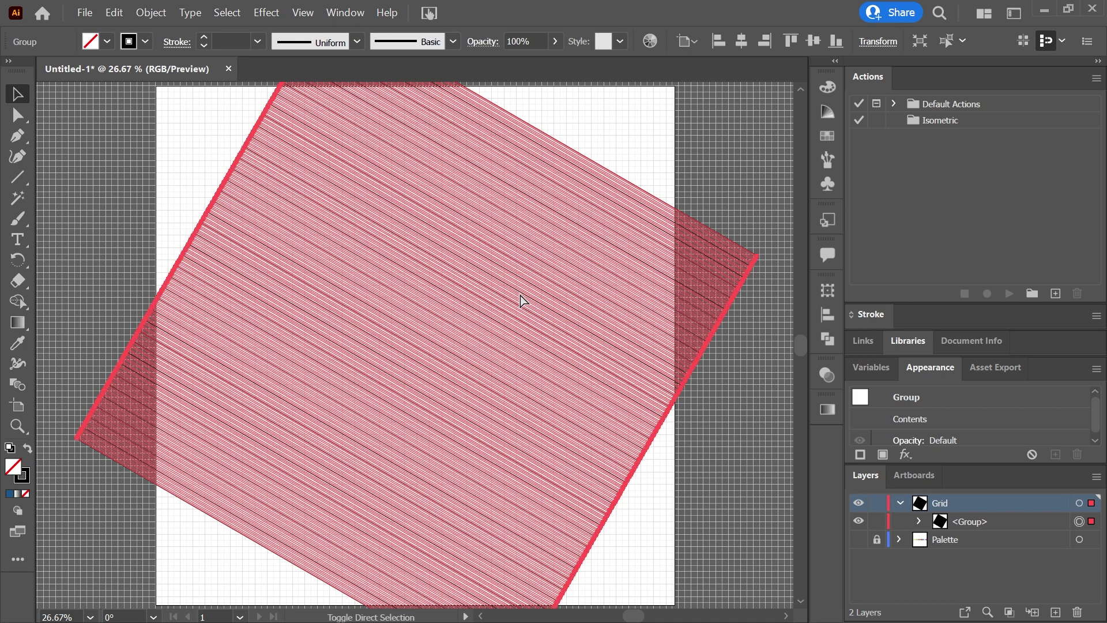
- Paste the vertical line group in front and rotate this copy by -60 degrees
{"action": "key", "text": "ctrl+f"}
{"action": "left_click", "coordinate": [154, 12]}
{"action": "mouse_move", "coordinate": [207, 31]}
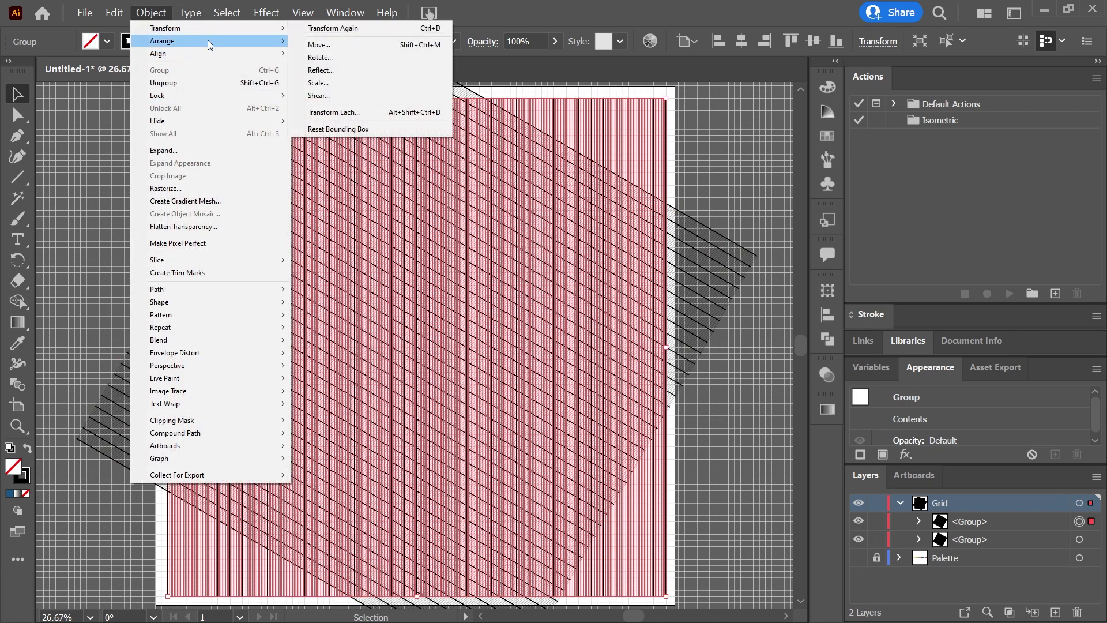
{"action": "left_click", "coordinate": [333, 60]}
{"action": "type", "text": "-60"}
{"action": "key", "text": "Return"}
- Select both rotated line groups and group them into one isometric grid
{"action": "key", "text": "ctrl+minus"}
{"action": "key", "text": "ctrl+a"}
{"action": "key", "text": "ctrl+g"}
{"action": "left_click_drag", "start_coordinate": [605, 173], "coordinate": [698, 165]}
{"action": "scroll", "coordinate": [447, 330], "scroll_direction": "down", "scroll_amount": 3}
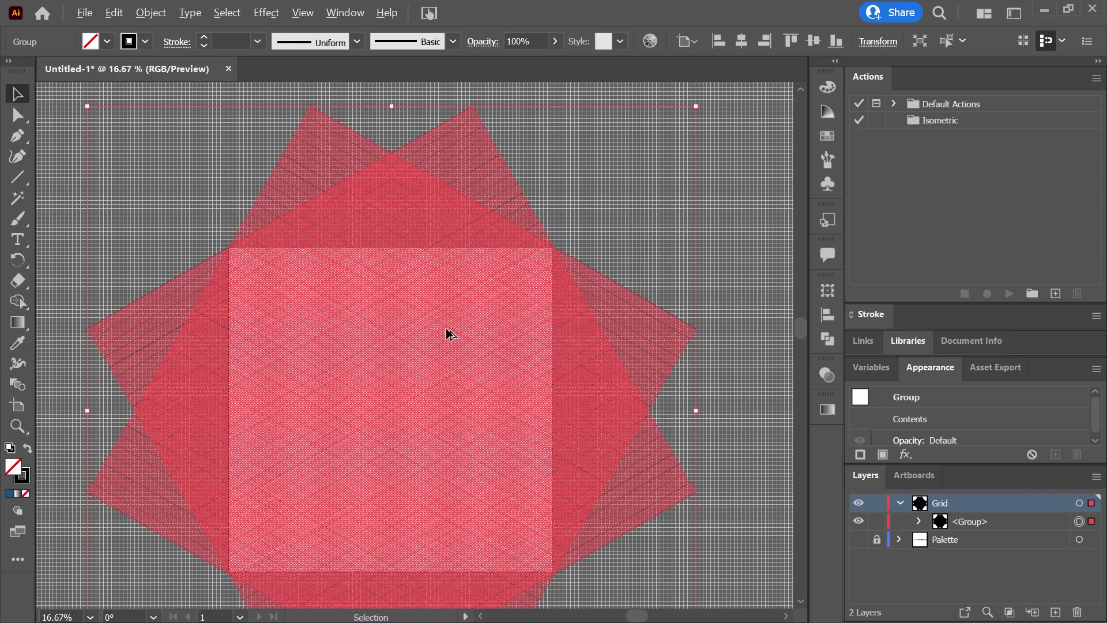
- Set the isometric grid group's opacity to 20%
{"action": "scroll", "coordinate": [447, 331], "scroll_direction": "up", "scroll_amount": 1}
{"action": "key", "text": "ctrl+0"}
{"action": "scroll", "coordinate": [447, 330], "scroll_direction": "right", "scroll_amount": 1}
{"action": "left_click", "coordinate": [555, 42]}
{"action": "left_click", "coordinate": [501, 64]}
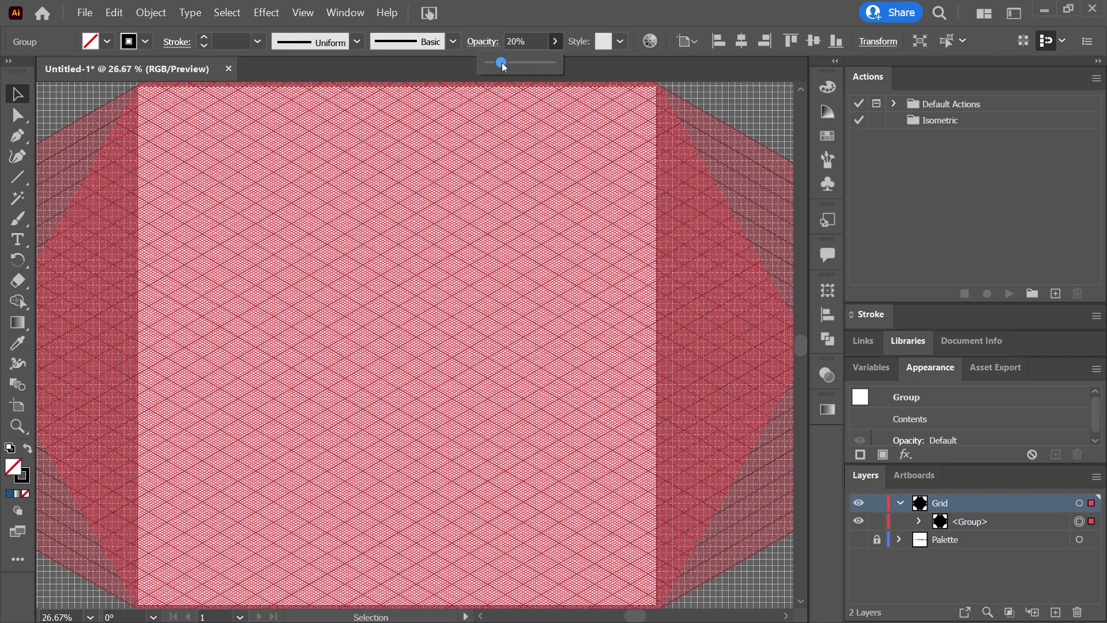
{"action": "left_click", "coordinate": [745, 115]}
{"action": "key", "text": "ctrl+0"}
- Turn off snapping to the document grid and hide that grid
{"action": "left_click", "coordinate": [302, 14]}
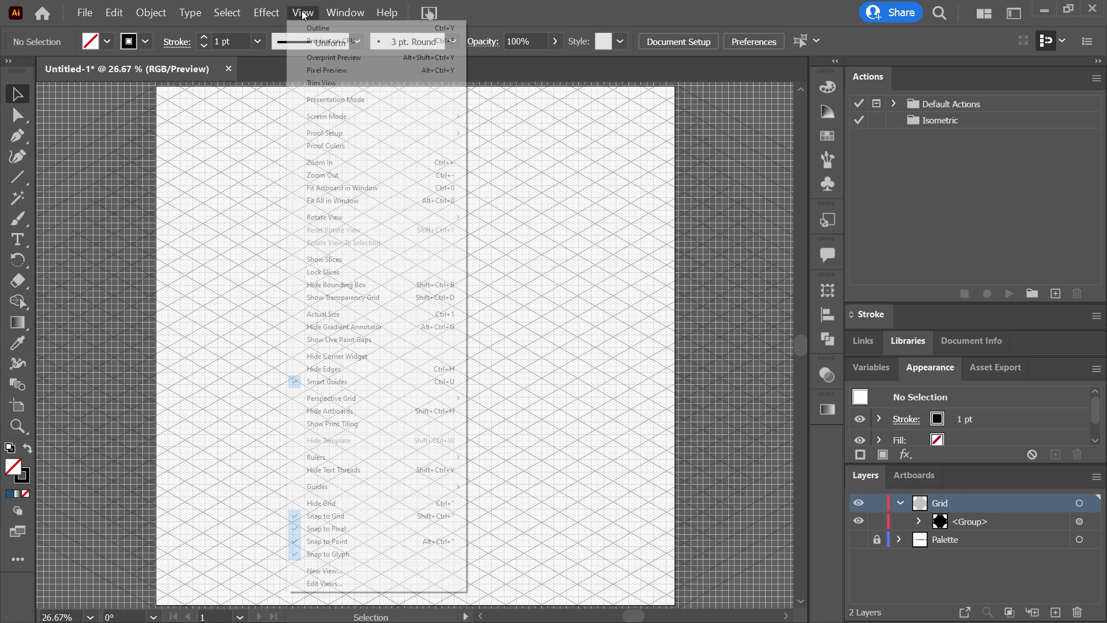
{"action": "left_click", "coordinate": [300, 519]}
{"action": "left_click", "coordinate": [303, 15]}
{"action": "left_click", "coordinate": [300, 504]}
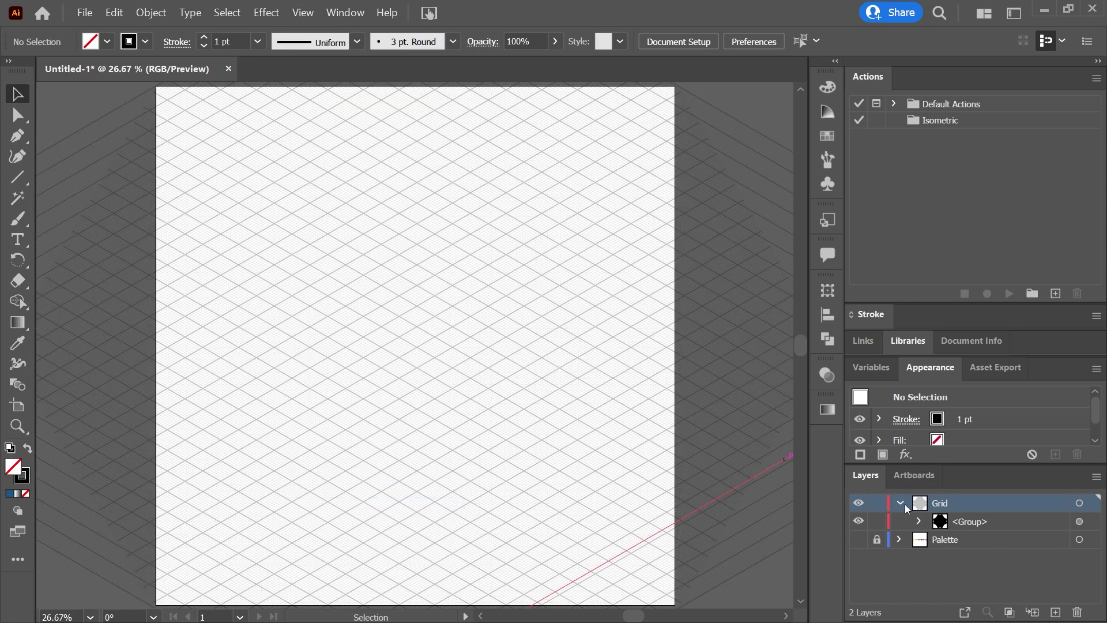
- Add a new layer above the Grid layer and name it TrainComponents
{"action": "left_click", "coordinate": [899, 503]}
{"action": "left_click", "coordinate": [1055, 612]}
{"action": "double_click", "coordinate": [971, 501]}
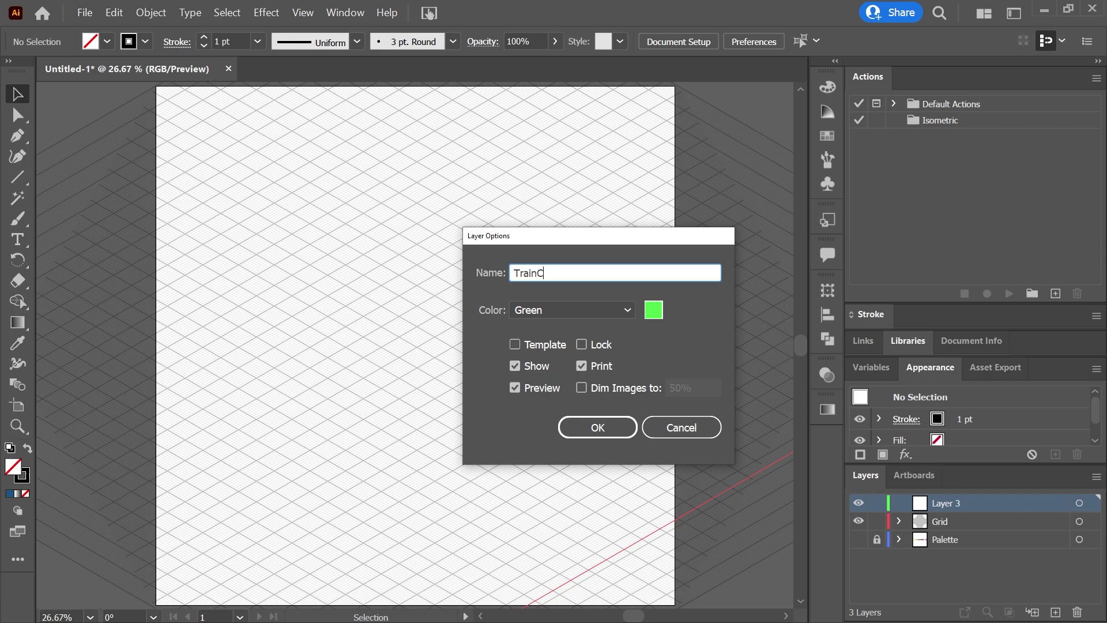
{"action": "type", "text": "TrainComponents"}
{"action": "key", "text": "Return"}
- Lock and hide the Grid layer, and show the square document grid again
{"action": "left_click", "coordinate": [877, 521]}
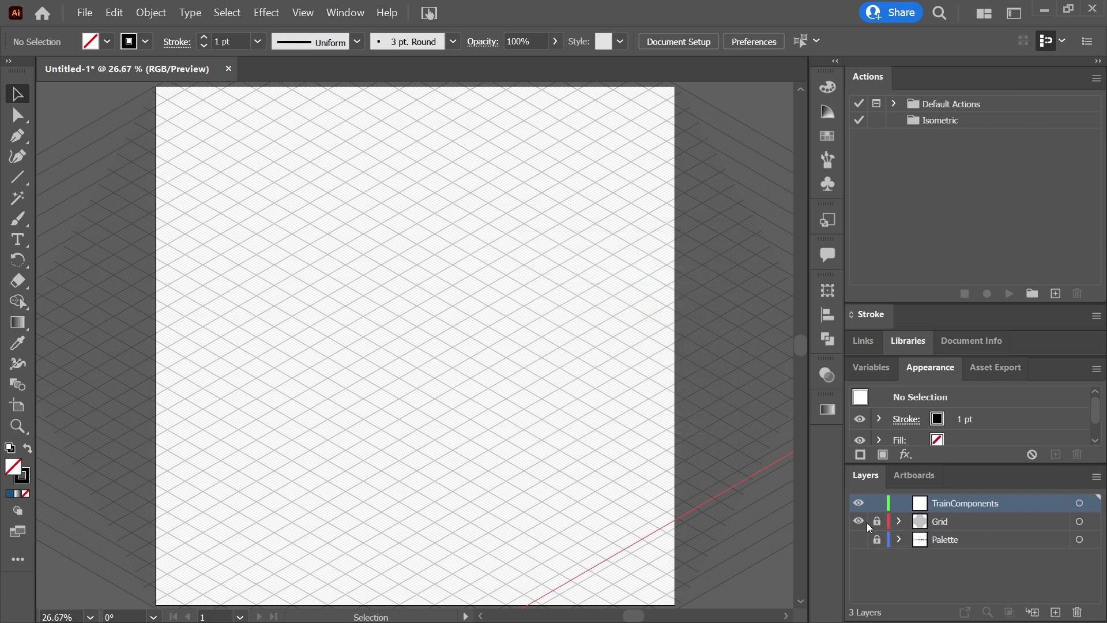
{"action": "left_click", "coordinate": [858, 521]}
{"action": "left_click", "coordinate": [302, 13]}
{"action": "left_click", "coordinate": [323, 491]}
{"action": "key", "text": "ctrl+1"}
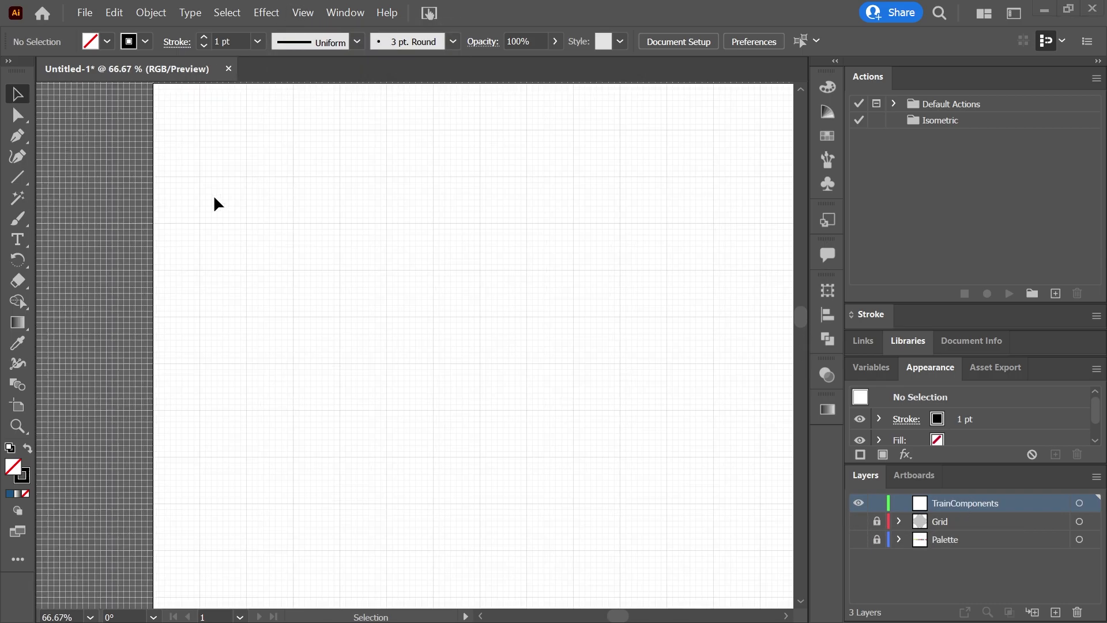
- Turn on snapping to the grid and draw a square four grid squares wide near the artboard's upper-left corner
{"action": "right_click", "coordinate": [18, 178]}
{"action": "left_click", "coordinate": [81, 177]}
{"action": "left_click", "coordinate": [303, 12]}
{"action": "left_click", "coordinate": [346, 502]}
{"action": "left_click_drag", "start_coordinate": [305, 226], "coordinate": [387, 317]}
- Remove the square's stroke and fill it with the dark red swatch from the palette group
{"action": "left_click", "coordinate": [107, 41]}
{"action": "left_click", "coordinate": [11, 71]}
{"action": "scroll", "coordinate": [67, 105], "scroll_direction": "down", "scroll_amount": 2}
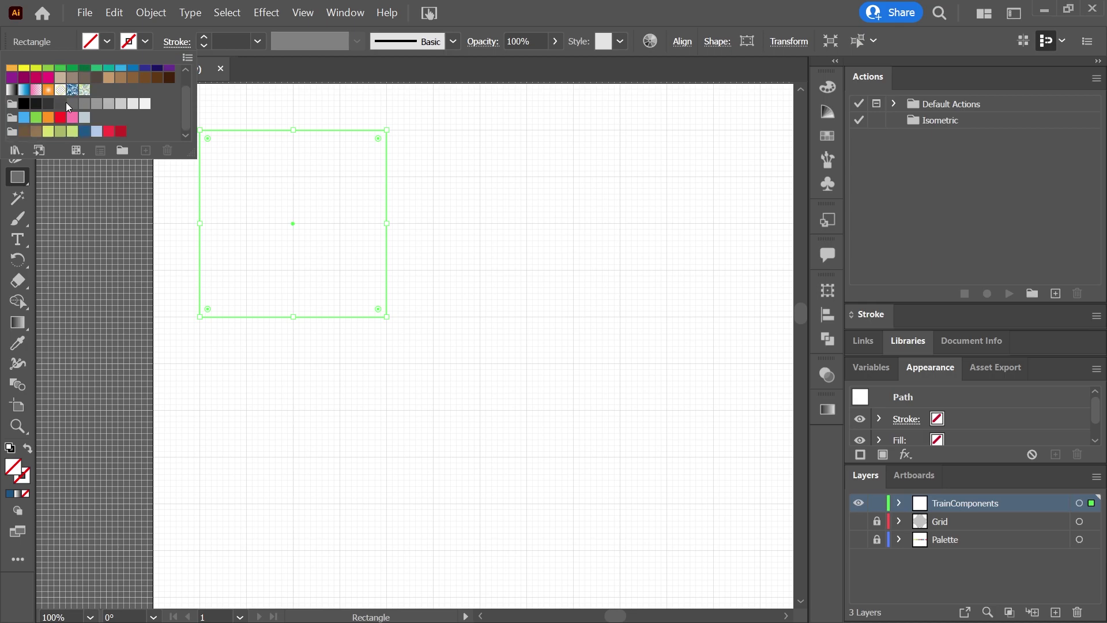
{"action": "left_click", "coordinate": [120, 131]}
- Draw a thin full-width strip along the bottom of the red square and fill it dark grey
{"action": "left_click", "coordinate": [27, 178]}
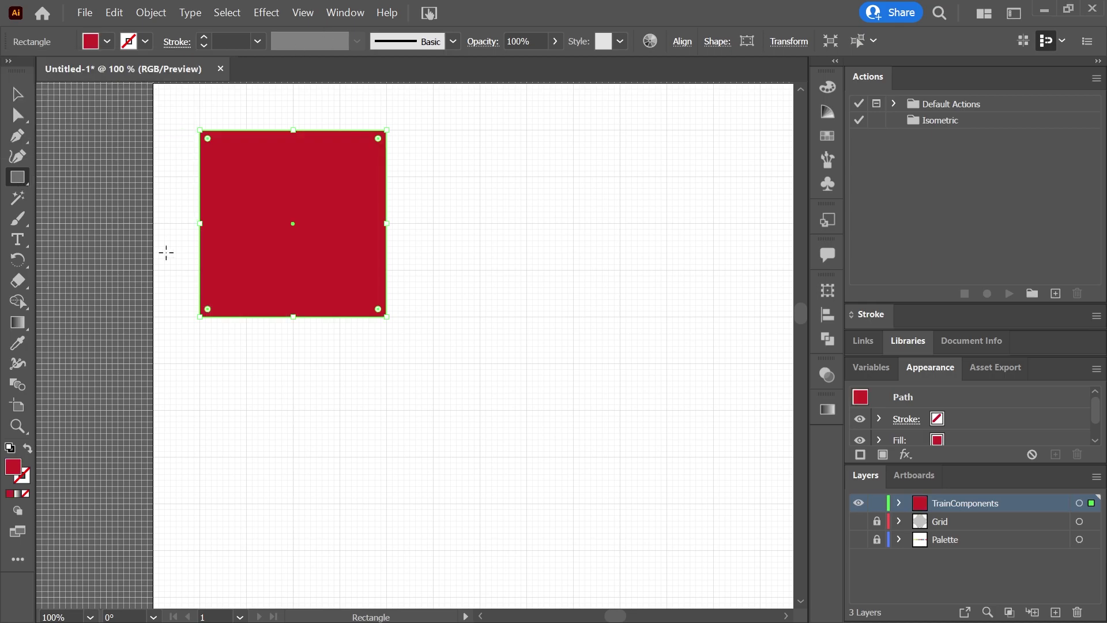
{"action": "scroll", "coordinate": [196, 302], "scroll_direction": "up", "scroll_amount": 1}
{"action": "left_click_drag", "start_coordinate": [199, 307], "coordinate": [307, 315]}
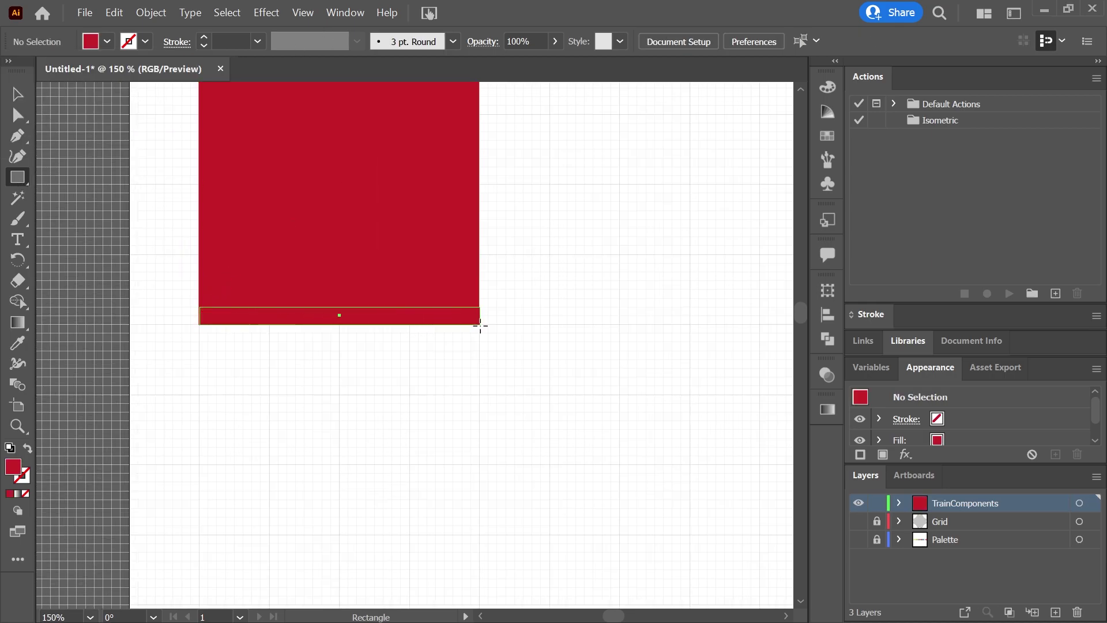
{"action": "left_click_drag", "start_coordinate": [479, 326], "coordinate": [480, 325]}
{"action": "left_click", "coordinate": [107, 42]}
{"action": "left_click", "coordinate": [39, 106]}
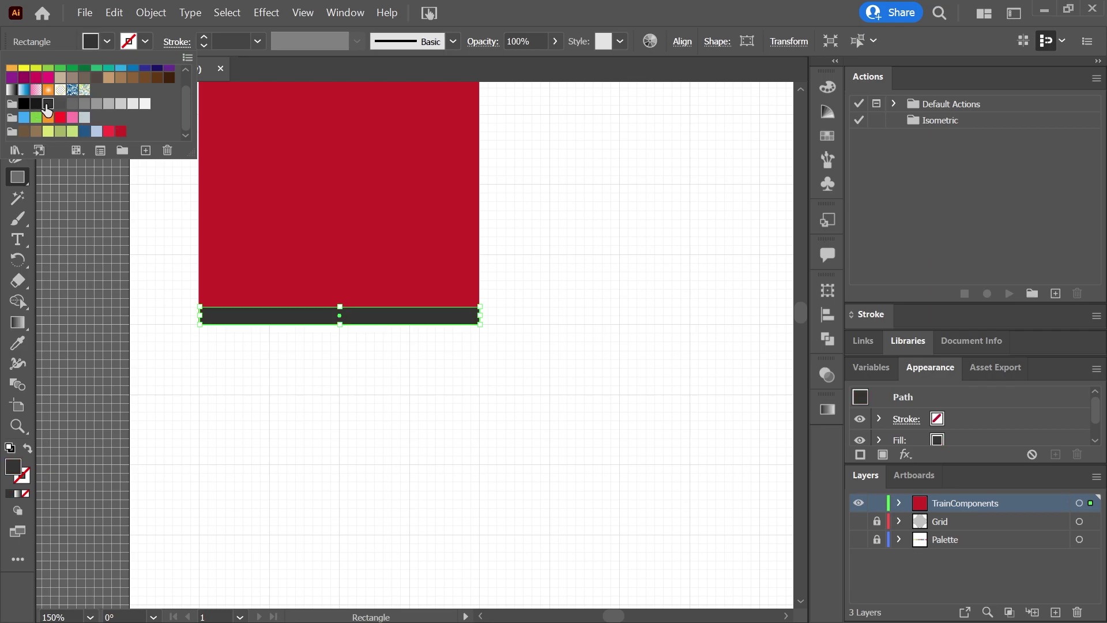
- Draw a dark grey rectangle inside the red square, leaving an even red border around it above the bottom strip
{"action": "scroll", "coordinate": [224, 151], "scroll_direction": "up", "scroll_amount": 3}
{"action": "left_click_drag", "start_coordinate": [217, 144], "coordinate": [458, 373]}
{"action": "scroll", "coordinate": [232, 329], "scroll_direction": "up", "scroll_amount": 2}
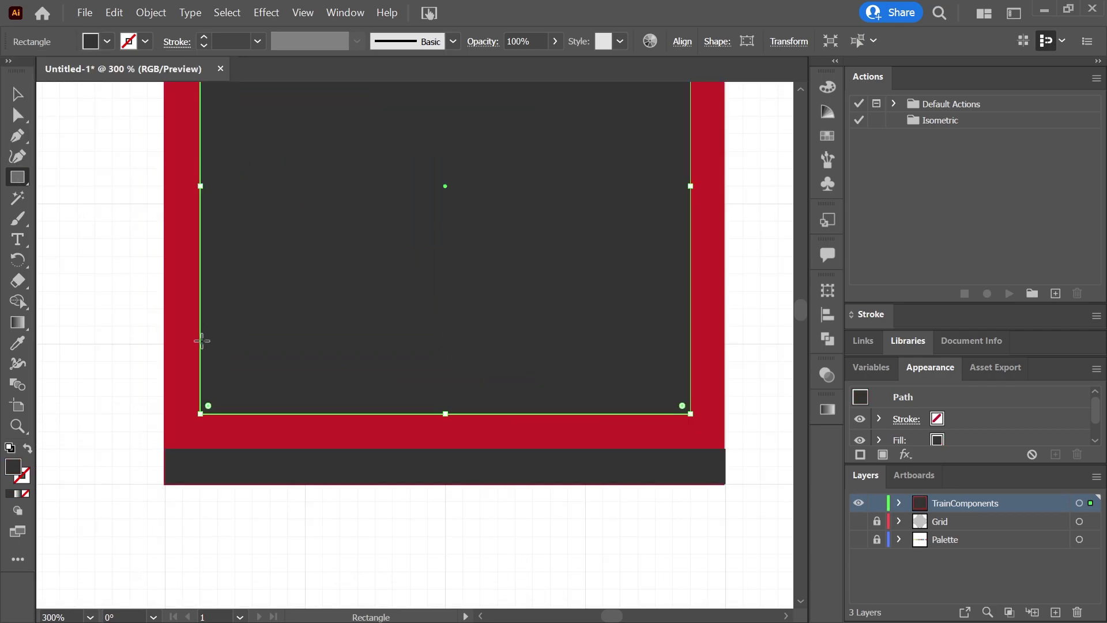
- Draw a full-width band one grid square tall across the bottom of the dark grey panel and fill it dark blue
{"action": "left_click_drag", "start_coordinate": [202, 311], "coordinate": [690, 414]}
{"action": "scroll", "coordinate": [662, 386], "scroll_direction": "down", "scroll_amount": 1}
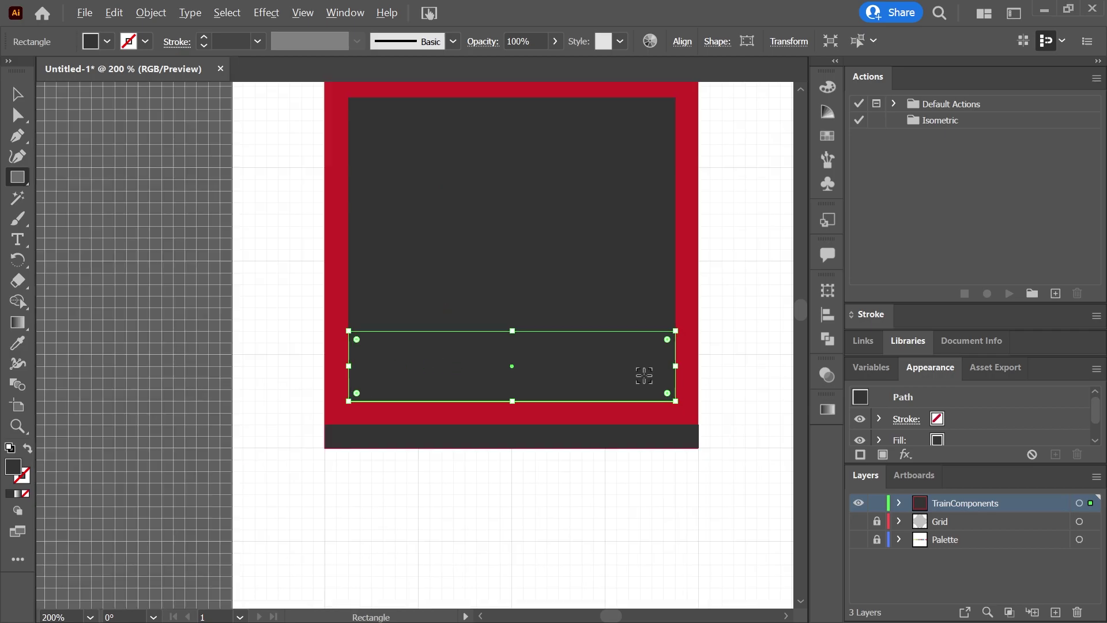
{"action": "scroll", "coordinate": [572, 354], "scroll_direction": "up", "scroll_amount": 1}
{"action": "left_click_drag", "start_coordinate": [513, 344], "coordinate": [513, 321]}
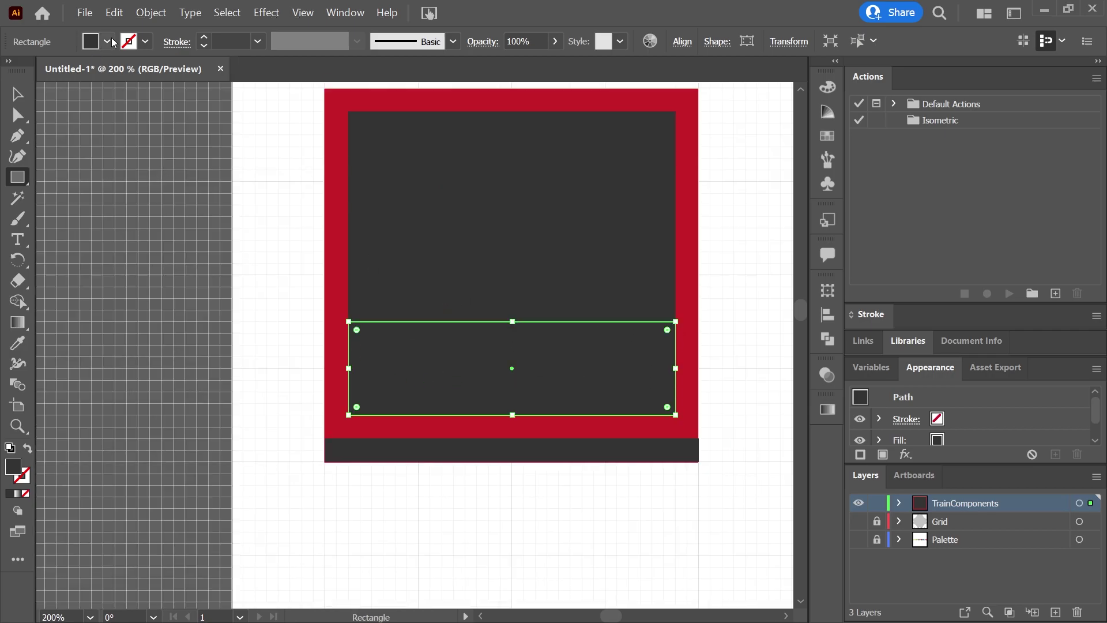
{"action": "left_click", "coordinate": [106, 42]}
{"action": "left_click", "coordinate": [90, 132]}
- Draw a small near-white headlight at the blue band's lower left and copy it to the band's lower right
{"action": "left_click", "coordinate": [18, 177]}
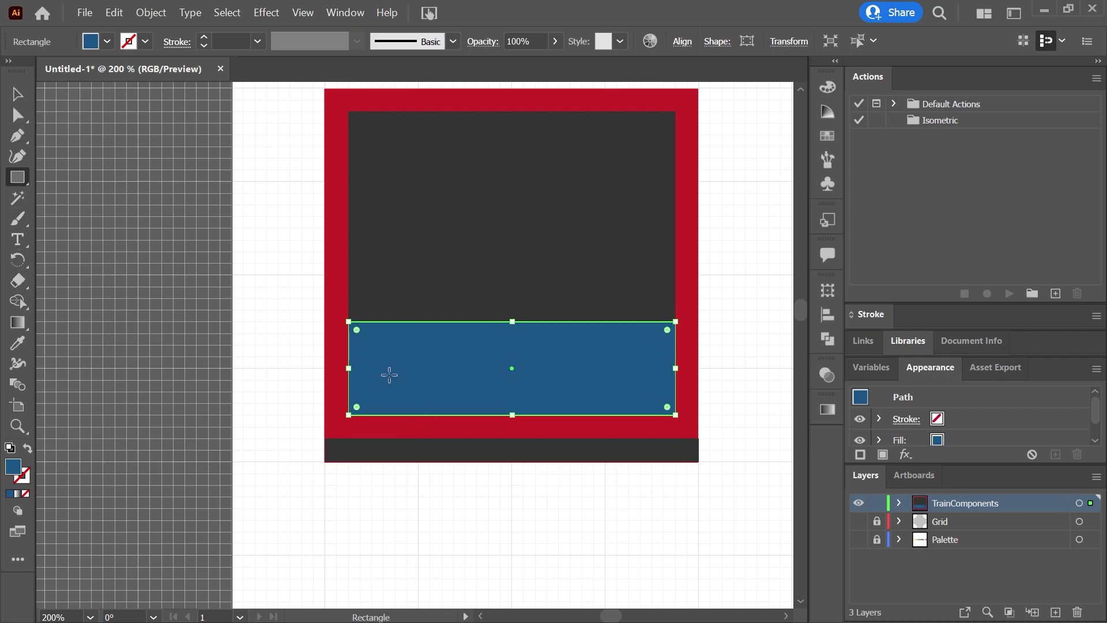
{"action": "scroll", "coordinate": [389, 376], "scroll_direction": "up", "scroll_amount": 1}
{"action": "scroll", "coordinate": [362, 355], "scroll_direction": "right", "scroll_amount": 2}
{"action": "key", "text": "ctrl+a"}
{"action": "left_click_drag", "start_coordinate": [280, 366], "coordinate": [344, 392]}
{"action": "left_click", "coordinate": [107, 42]}
{"action": "left_click", "coordinate": [145, 105]}
{"action": "key", "text": "Escape"}
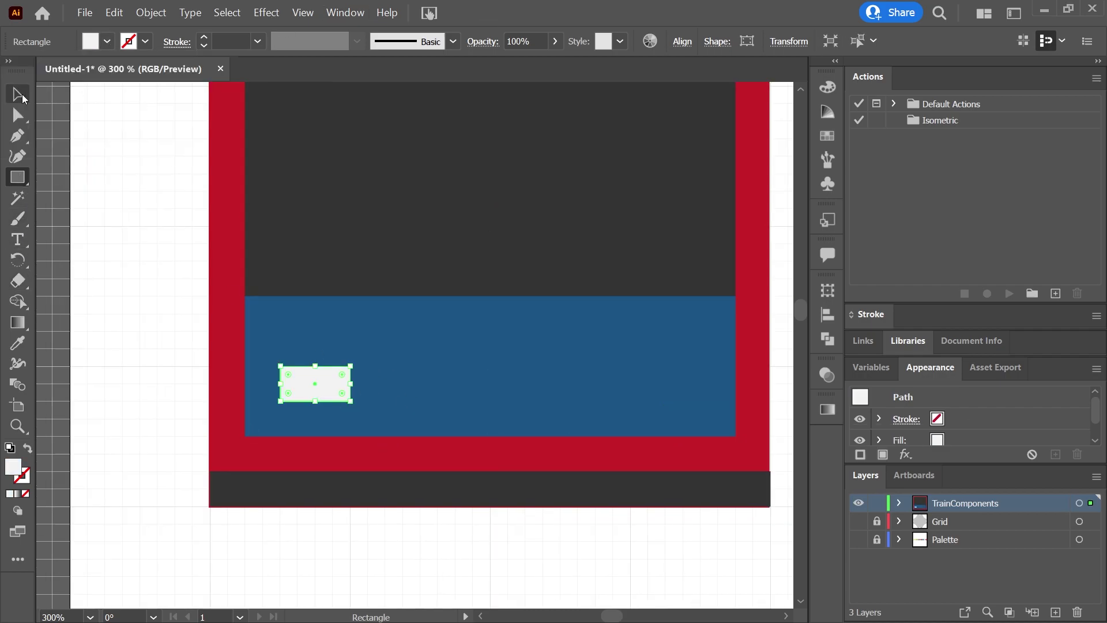
{"action": "left_click_drag", "start_coordinate": [327, 382], "coordinate": [646, 389]}
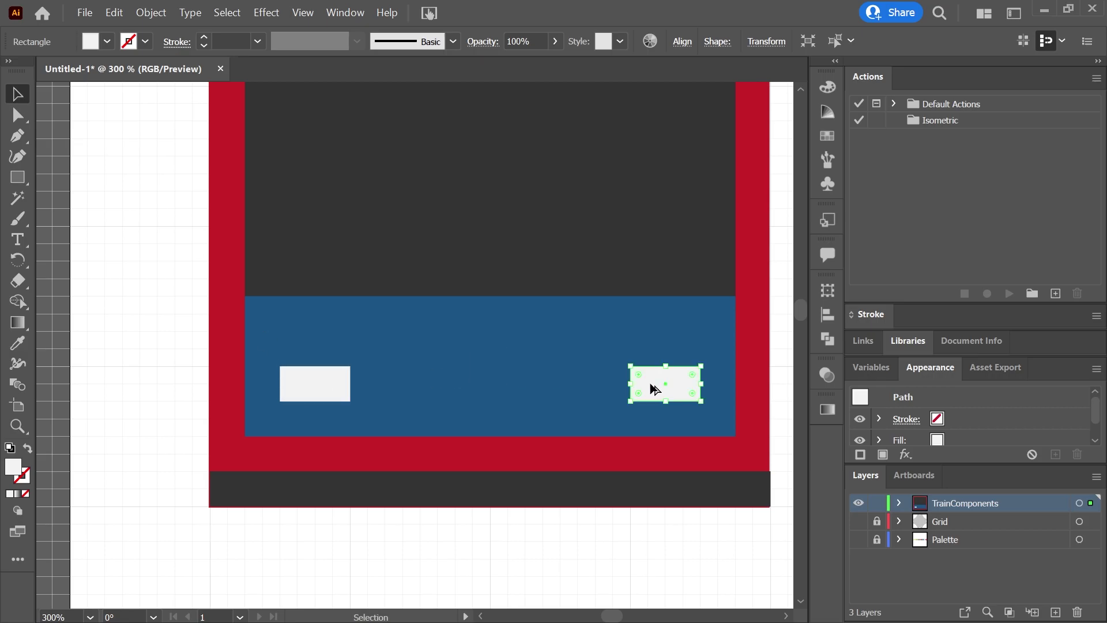
{"action": "key", "text": "ctrl+shift+a"}
- Group all the parts of the train's front and rename the group TrainFront
{"action": "key", "text": "ctrl+1"}
{"action": "left_click_drag", "start_coordinate": [229, 347], "coordinate": [224, 348]}
{"action": "right_click", "coordinate": [294, 270]}
{"action": "left_click", "coordinate": [328, 340]}
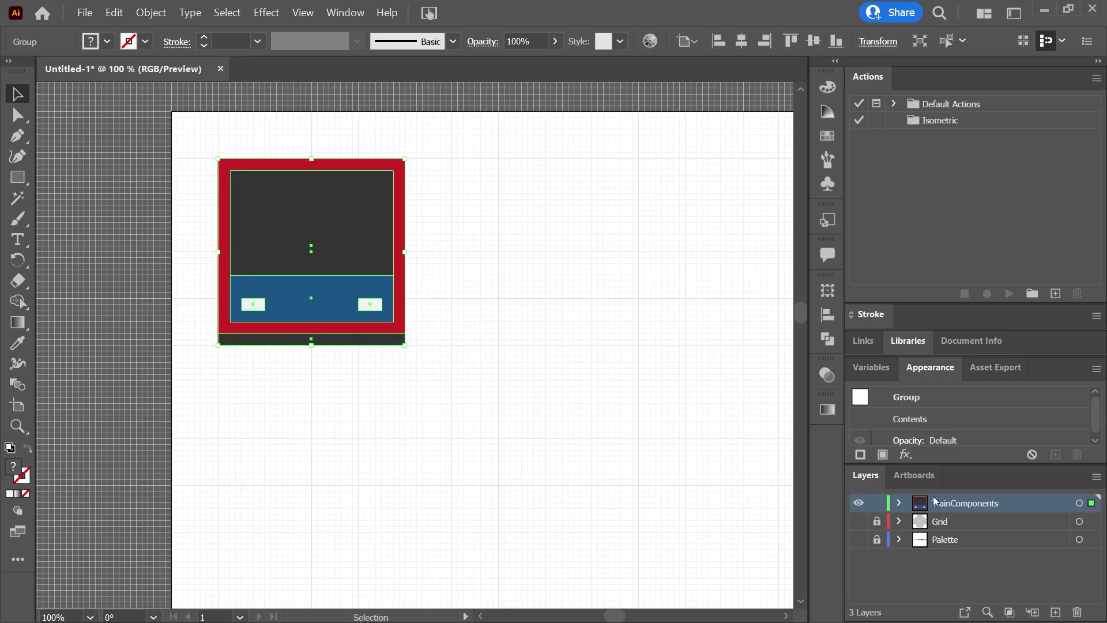
{"action": "left_click", "coordinate": [899, 503]}
{"action": "double_click", "coordinate": [992, 521]}
{"action": "type", "text": "TrainFront"}
{"action": "key", "text": "Return"}
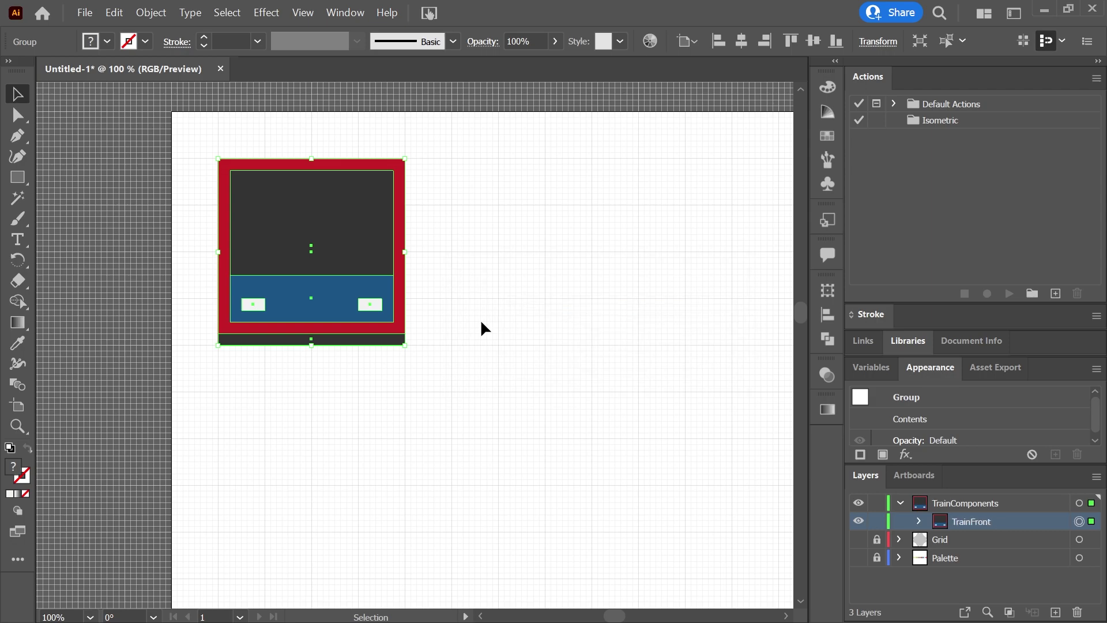
- Draw a near-white rectangle sixteen by four grid squares below the train front for the carriage side
{"action": "scroll", "coordinate": [483, 319], "scroll_direction": "down", "scroll_amount": 4}
{"action": "scroll", "coordinate": [492, 324], "scroll_direction": "right", "scroll_amount": 3}
{"action": "key", "text": "ctrl+shift+a"}
{"action": "key", "text": "m"}
{"action": "mouse_move", "coordinate": [163, 195]}
{"action": "left_mouse_down"}
{"action": "mouse_move", "coordinate": [257, 244]}
{"action": "mouse_move", "coordinate": [642, 242]}
{"action": "mouse_move", "coordinate": [660, 274]}
{"action": "mouse_move", "coordinate": [661, 319]}
{"action": "left_mouse_up"}
- Draw a thin full-length strip along the bottom of the carriage side and fill it dark grey
{"action": "scroll", "coordinate": [195, 249], "scroll_direction": "up", "scroll_amount": 2}
{"action": "key", "text": "ctrl+shift+a"}
{"action": "left_click_drag", "start_coordinate": [123, 389], "coordinate": [444, 405]}
{"action": "key", "text": "ctrl+minus"}
{"action": "key", "text": "ctrl+minus"}
{"action": "key", "text": "v"}
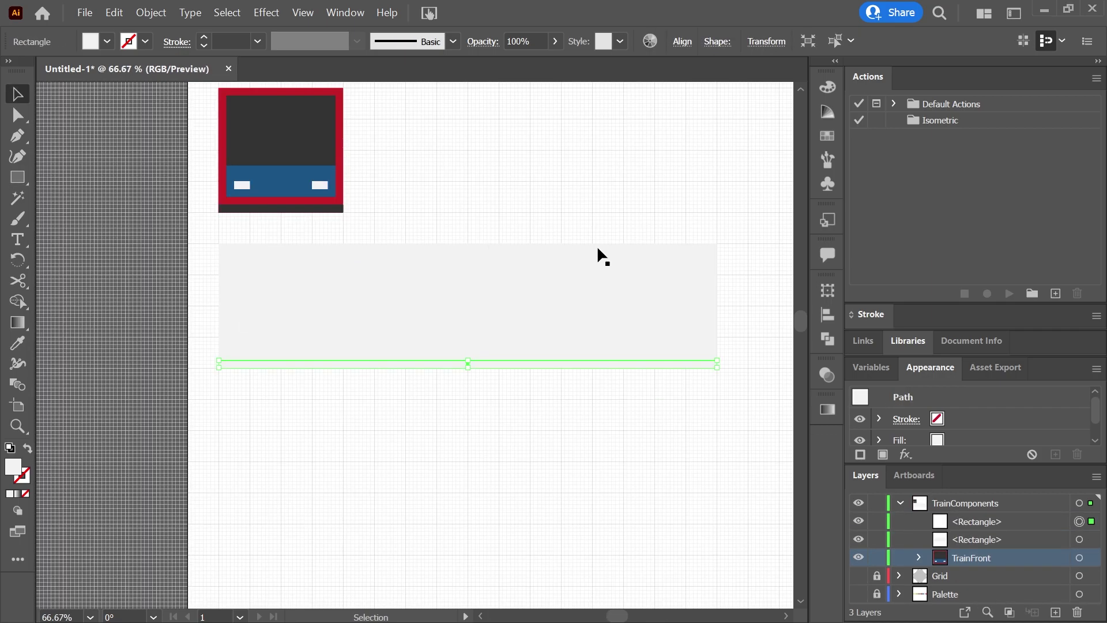
{"action": "left_click", "coordinate": [107, 42]}
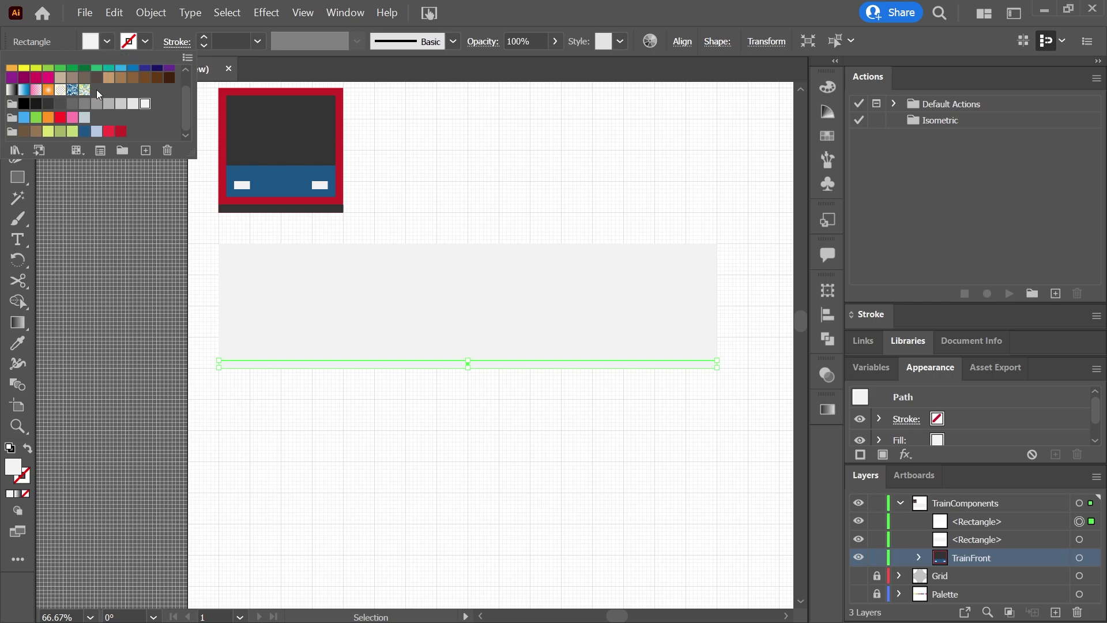
{"action": "left_click", "coordinate": [46, 106]}
{"action": "key", "text": "Escape"}
- Draw a thinner full-length strip directly above the carriage's dark grey strip and fill it dark blue
{"action": "scroll", "coordinate": [197, 334], "scroll_direction": "up", "scroll_amount": 1}
{"action": "left_click", "coordinate": [234, 367]}
{"action": "key", "text": "ctrl+a"}
{"action": "scroll", "coordinate": [238, 352], "scroll_direction": "up", "scroll_amount": 1}
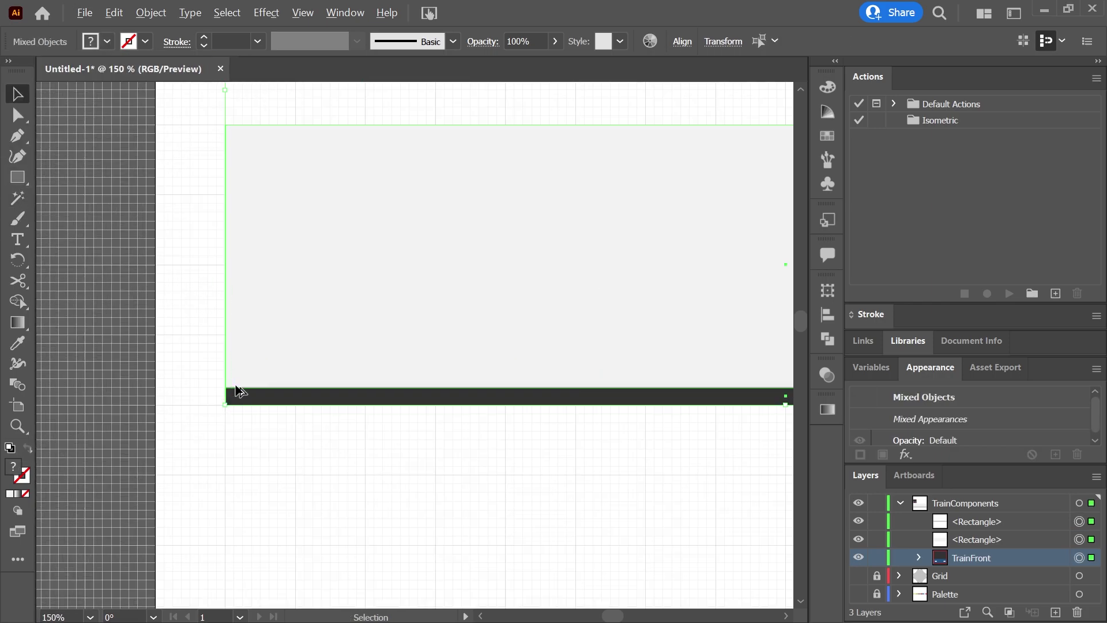
{"action": "scroll", "coordinate": [237, 387], "scroll_direction": "up", "scroll_amount": 1}
{"action": "key", "text": "ctrl+shift+a"}
{"action": "scroll", "coordinate": [452, 390], "scroll_direction": "down", "scroll_amount": 2}
{"action": "left_click_drag", "start_coordinate": [222, 377], "coordinate": [693, 388]}
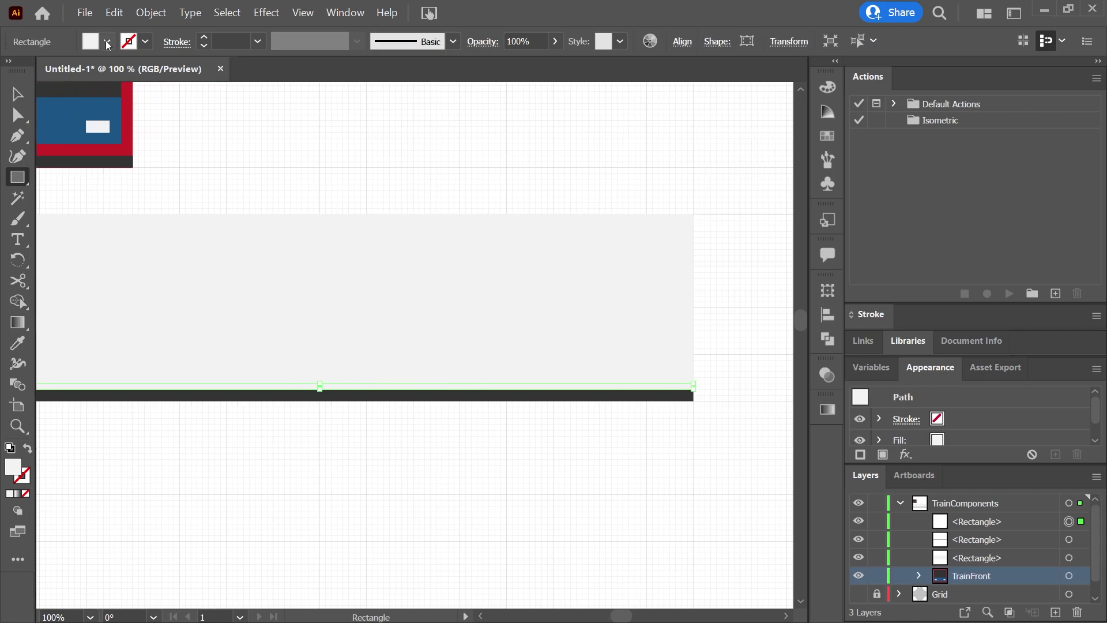
{"action": "left_click", "coordinate": [94, 42]}
{"action": "left_click", "coordinate": [88, 137]}
{"action": "key", "text": "Escape"}
- Set the opacity of the large near-white carriage rectangle to 44%
{"action": "scroll", "coordinate": [345, 402], "scroll_direction": "left", "scroll_amount": 3}
{"action": "scroll", "coordinate": [344, 402], "scroll_direction": "right", "scroll_amount": 3}
{"action": "key", "text": "v"}
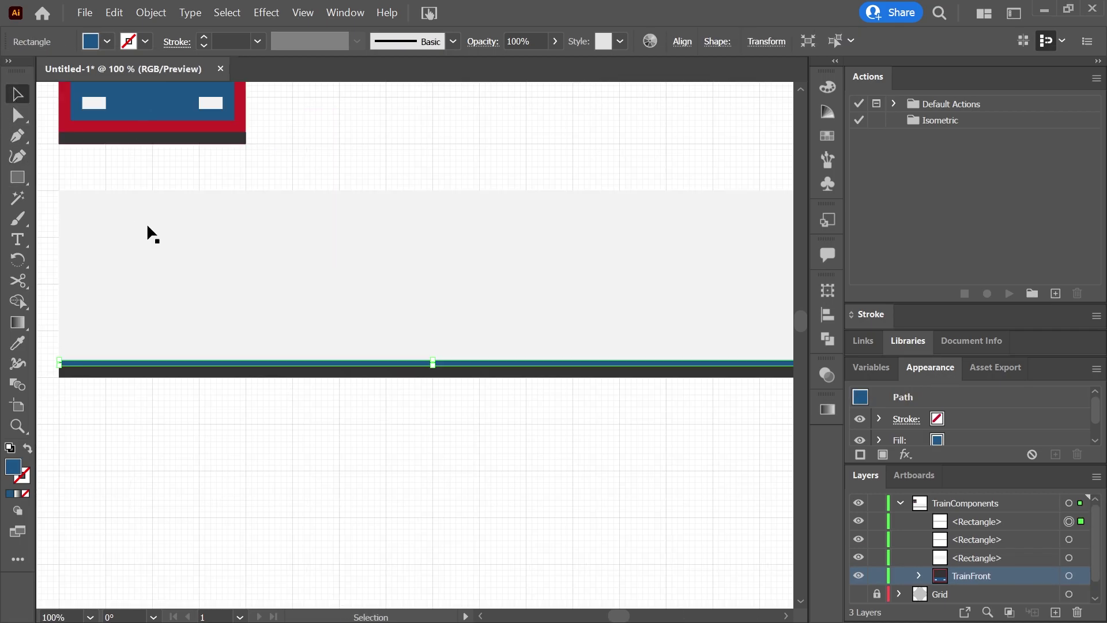
{"action": "left_click", "coordinate": [145, 224]}
{"action": "left_click", "coordinate": [555, 42]}
- Draw a tall door rectangle one grid square in from the carriage's left end, down to its base, and fill it dark red
{"action": "left_click", "coordinate": [18, 176]}
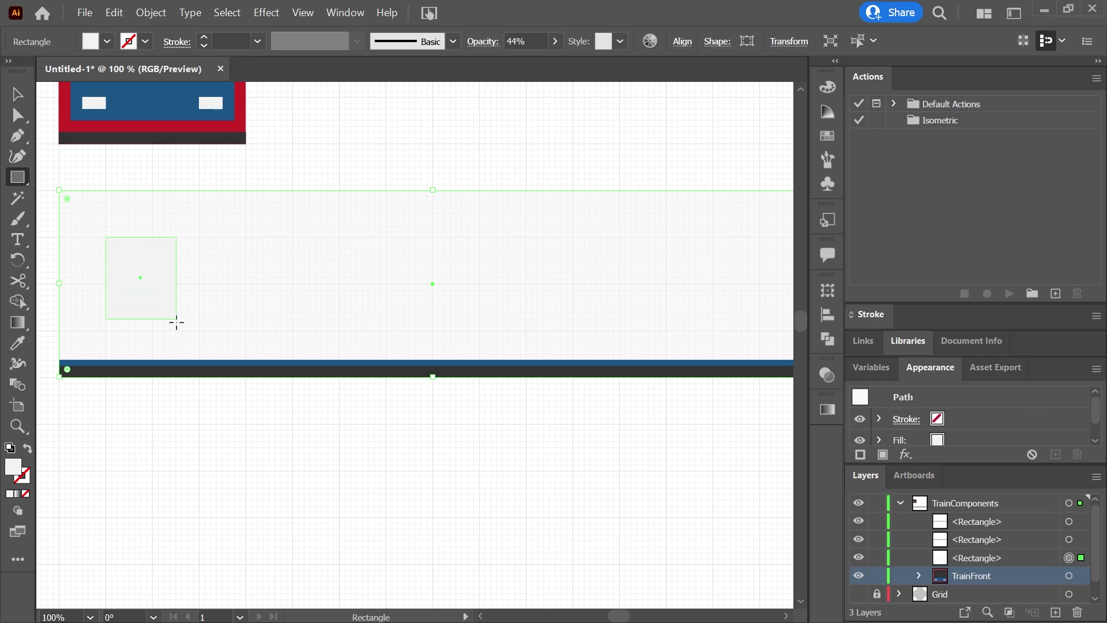
{"action": "left_click_drag", "start_coordinate": [175, 377], "coordinate": [174, 377]}
{"action": "left_click_drag", "start_coordinate": [142, 238], "coordinate": [144, 220]}
{"action": "left_click", "coordinate": [106, 42]}
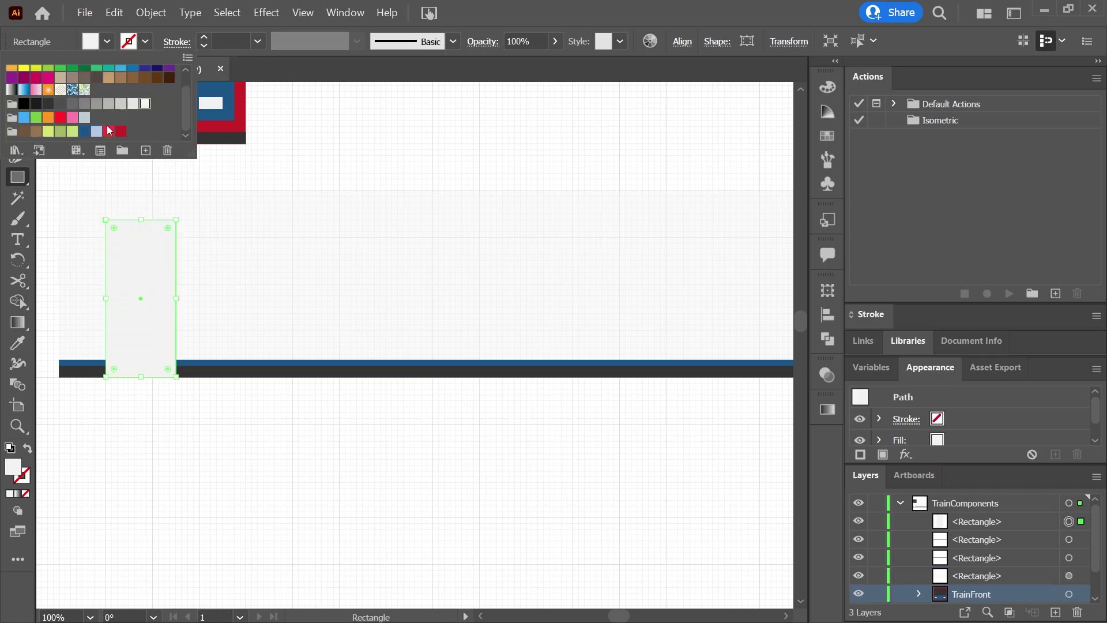
{"action": "double_click", "coordinate": [108, 132]}
{"action": "left_click", "coordinate": [679, 479]}
{"action": "left_click", "coordinate": [120, 134]}
- Draw a light blue window in the upper part of the red door and enlarge it toward the door's edges
{"action": "left_click", "coordinate": [20, 177]}
{"action": "key", "text": "ctrl+shift+a"}
{"action": "scroll", "coordinate": [131, 249], "scroll_direction": "up", "scroll_amount": 1}
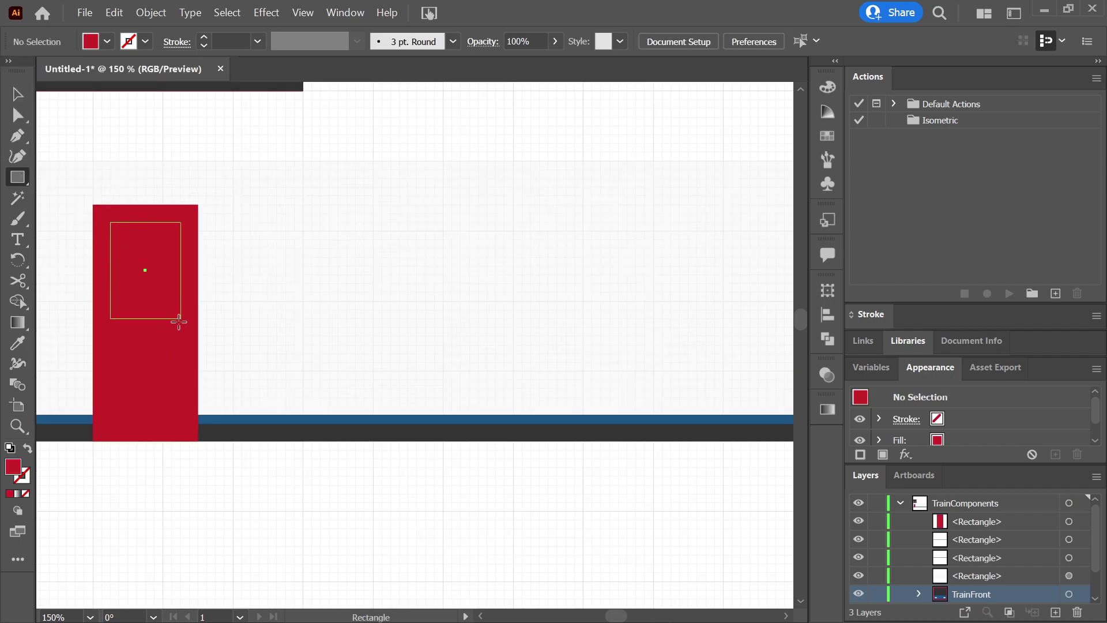
{"action": "left_click_drag", "start_coordinate": [178, 321], "coordinate": [180, 319]}
{"action": "left_click", "coordinate": [107, 42]}
{"action": "left_click", "coordinate": [96, 131]}
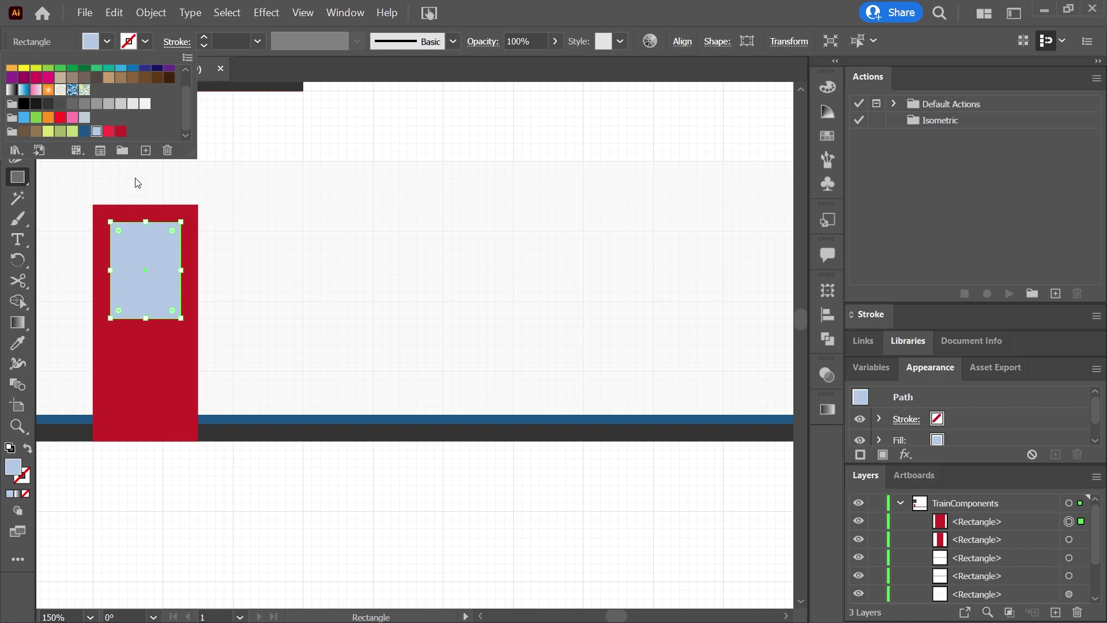
{"action": "left_click", "coordinate": [18, 183]}
{"action": "left_click_drag", "start_coordinate": [110, 222], "coordinate": [102, 213]}
- Copy the door with its window to make a double door mid-carriage and a single door near the right end
{"action": "key", "text": "v"}
{"action": "scroll", "coordinate": [251, 336], "scroll_direction": "down", "scroll_amount": 3}
{"action": "left_click", "coordinate": [229, 337], "text": "shift"}
{"action": "left_click_drag", "start_coordinate": [215, 343], "coordinate": [388, 349]}
{"action": "scroll", "coordinate": [378, 407], "scroll_direction": "up", "scroll_amount": 1}
{"action": "left_click", "coordinate": [376, 407]}
- Select all four red door panels and give them a dark grey stroke
{"action": "left_click", "coordinate": [341, 334]}
{"action": "left_click", "coordinate": [376, 330], "text": "shift"}
{"action": "left_click", "coordinate": [145, 41]}
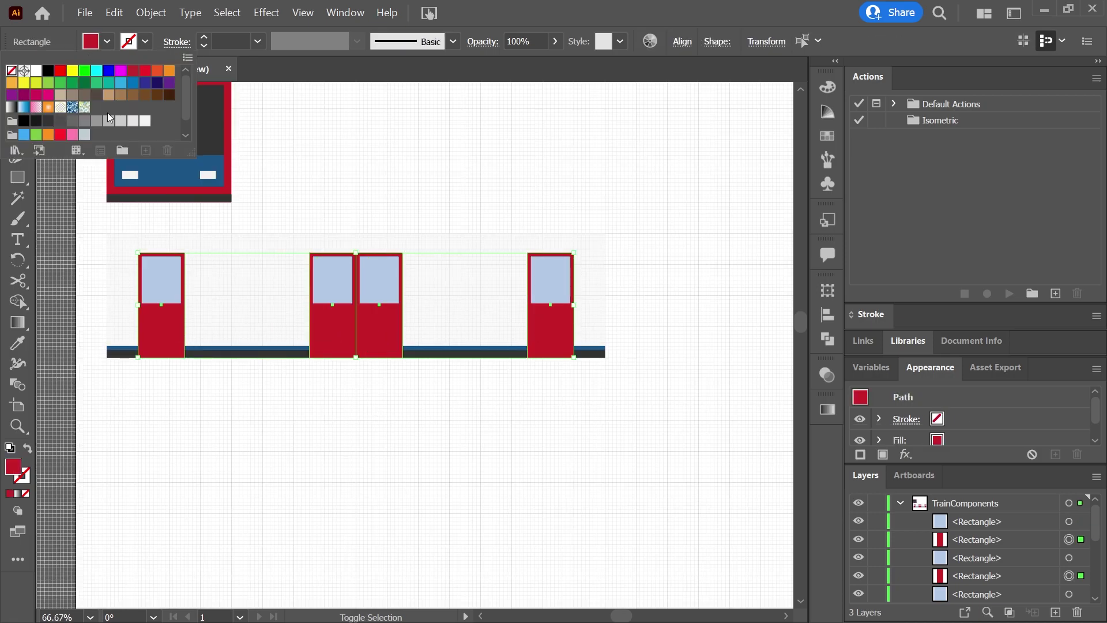
{"action": "left_click", "coordinate": [61, 121]}
{"action": "left_click", "coordinate": [122, 371]}
- Draw a rectangle filling the gap left of the first door's upper half, without stroke and with a dark grey fill
{"action": "left_click", "coordinate": [21, 180]}
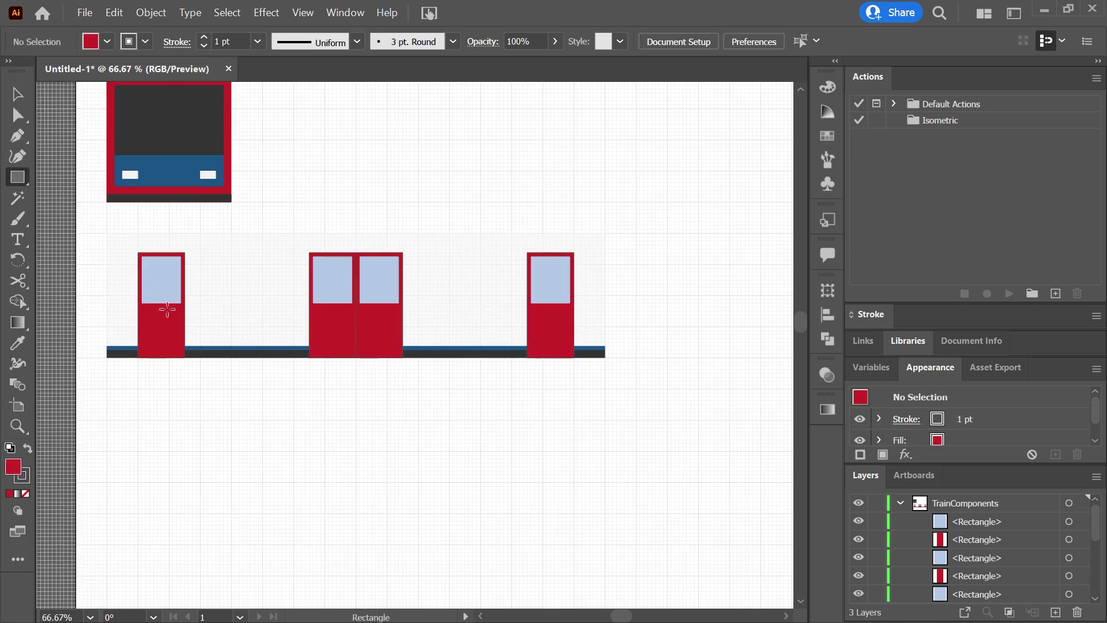
{"action": "scroll", "coordinate": [167, 310], "scroll_direction": "up", "scroll_amount": 3}
{"action": "left_click_drag", "start_coordinate": [219, 237], "coordinate": [289, 358]}
{"action": "left_click", "coordinate": [108, 41]}
{"action": "left_click", "coordinate": [11, 71]}
{"action": "left_click", "coordinate": [107, 42]}
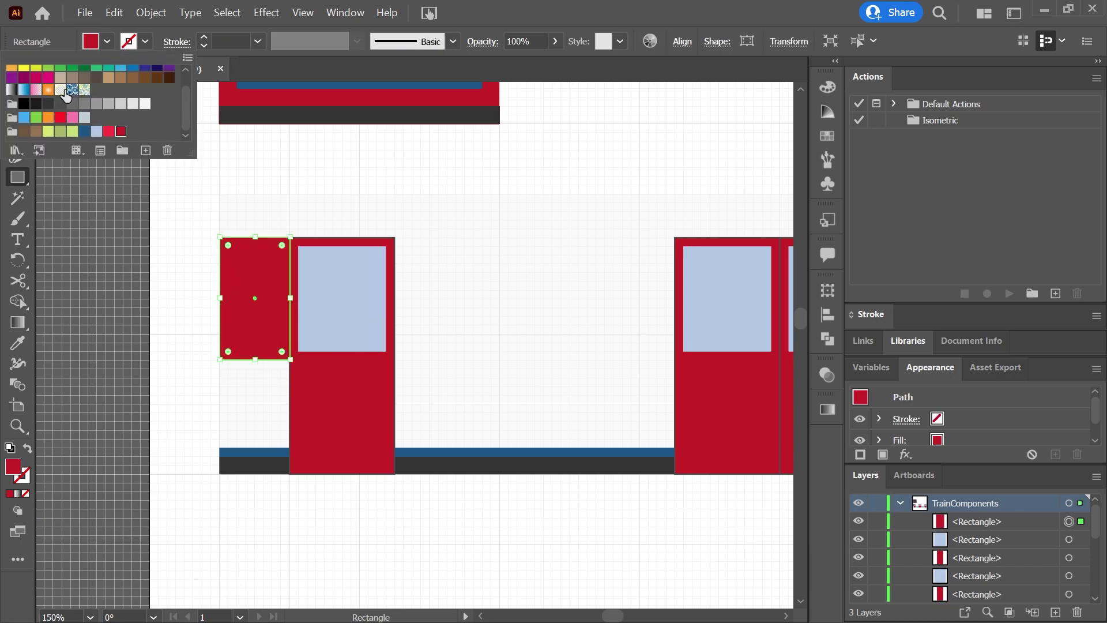
{"action": "left_click", "coordinate": [48, 104]}
- Draw an inset window inside the dark grey end panel and fill it light blue
{"action": "left_click", "coordinate": [18, 178]}
{"action": "key", "text": "ctrl+shift+a"}
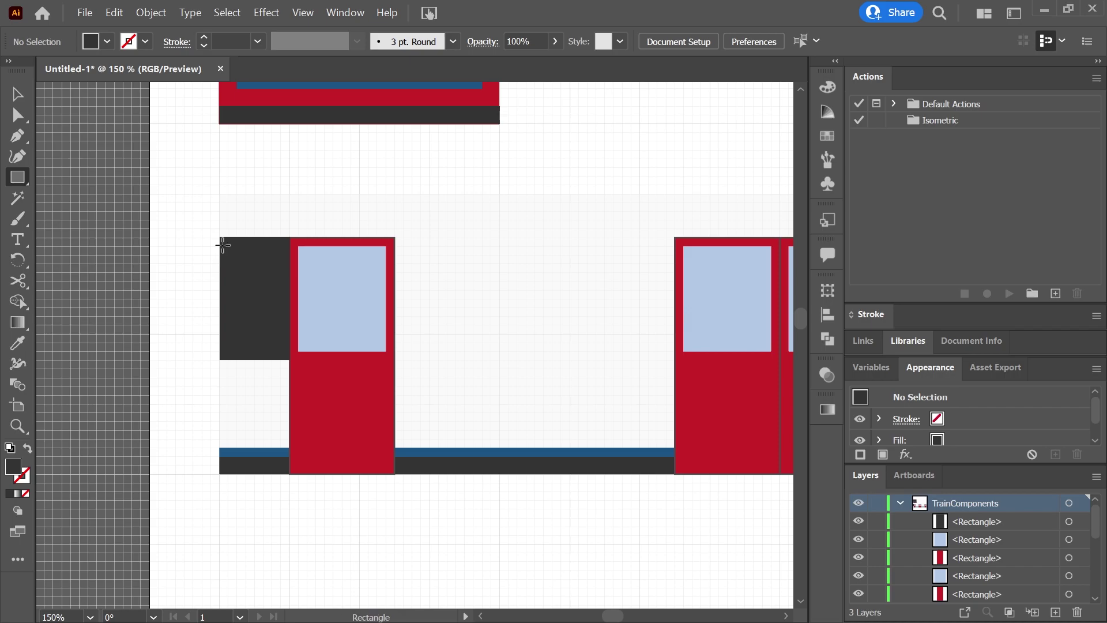
{"action": "left_click_drag", "start_coordinate": [284, 338], "coordinate": [282, 351]}
{"action": "left_click", "coordinate": [107, 41]}
{"action": "left_click", "coordinate": [47, 102]}
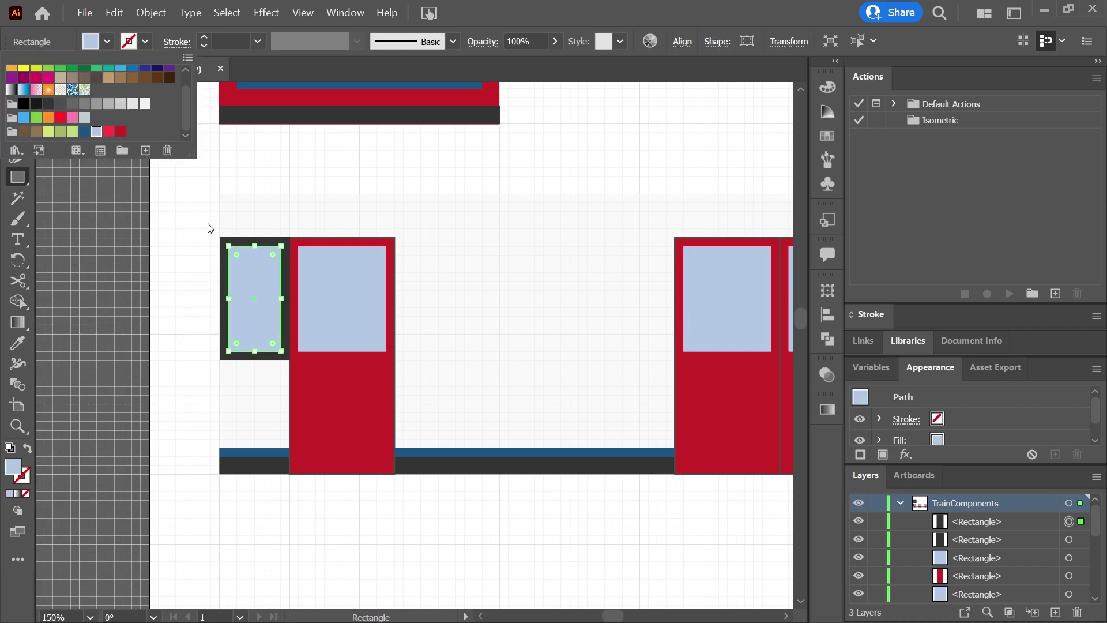
- Copy the dark grey end panel with its window into the gap between the first door and the double door
{"action": "left_click", "coordinate": [19, 86]}
{"action": "left_click", "coordinate": [241, 242], "text": "shift"}
{"action": "key", "text": "ctrl+c"}
{"action": "key", "text": "ctrl+v"}
{"action": "left_click_drag", "start_coordinate": [414, 332], "coordinate": [592, 299]}
- Widen the copied panel and its window to span the whole gap, keeping an even dark grey frame around the glass
{"action": "scroll", "coordinate": [473, 281], "scroll_direction": "right", "scroll_amount": 1}
{"action": "scroll", "coordinate": [475, 283], "scroll_direction": "right", "scroll_amount": 2}
{"action": "double_click", "coordinate": [346, 298]}
{"action": "left_click_drag", "start_coordinate": [344, 299], "coordinate": [322, 299]}
{"action": "left_click_drag", "start_coordinate": [555, 300], "coordinate": [583, 300]}
{"action": "left_click", "coordinate": [535, 494]}
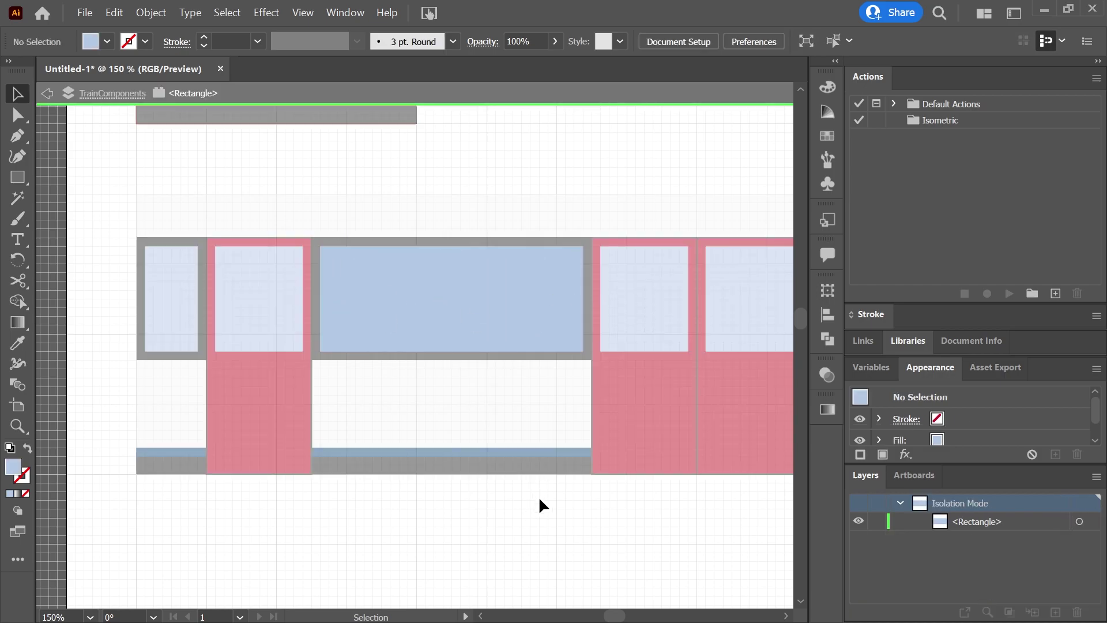
{"action": "left_click_drag", "start_coordinate": [749, 507], "coordinate": [325, 477]}
{"action": "double_click", "coordinate": [450, 473]}
- Copy the wide panel and its window into the gap between the double door and the last door
{"action": "left_click", "coordinate": [131, 236]}
{"action": "left_click", "coordinate": [129, 212], "text": "shift"}
{"action": "key", "text": "ctrl+c"}
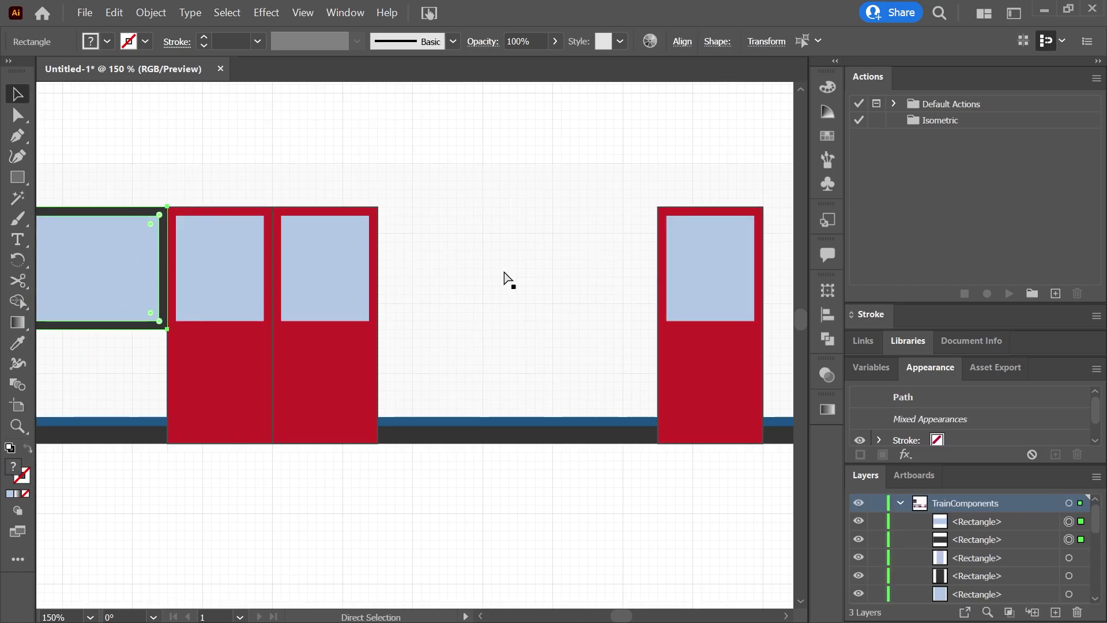
{"action": "key", "text": "ctrl+v"}
{"action": "left_click_drag", "start_coordinate": [443, 310], "coordinate": [544, 243]}
{"action": "left_click", "coordinate": [434, 371]}
- Copy the small end panel with its window to the far right end of the carriage, beside the last door
{"action": "left_click_drag", "start_coordinate": [298, 470], "coordinate": [612, 427]}
{"action": "left_click", "coordinate": [72, 215]}
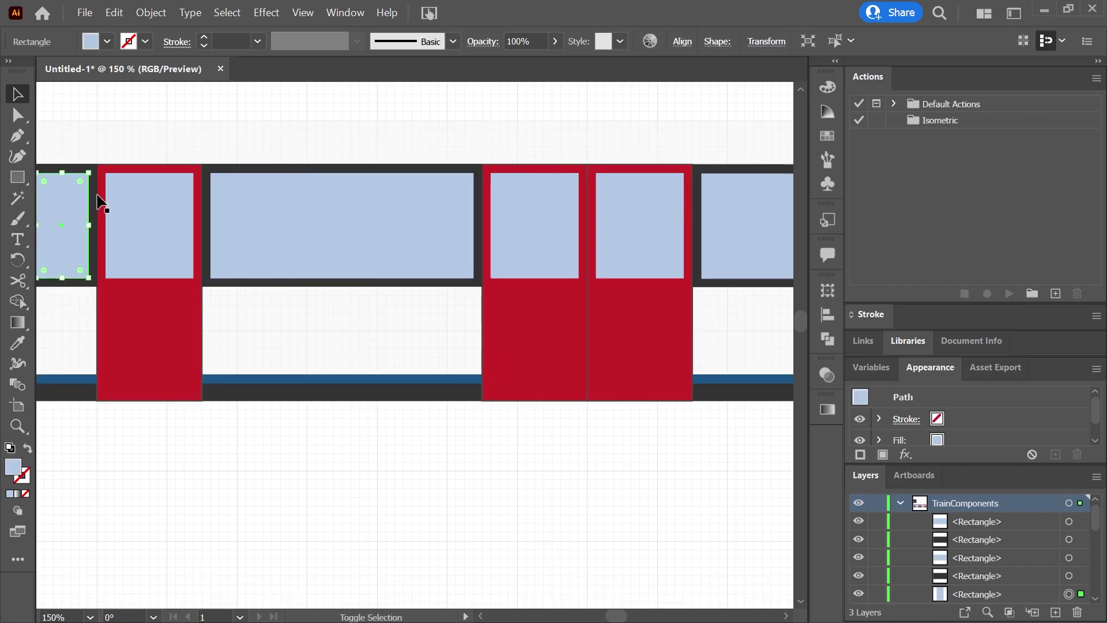
{"action": "left_click", "coordinate": [94, 204], "text": "shift"}
{"action": "key", "text": "ctrl+c"}
{"action": "left_click_drag", "start_coordinate": [790, 436], "coordinate": [157, 444]}
{"action": "left_click", "coordinate": [467, 323]}
{"action": "key", "text": "ctrl+v"}
{"action": "left_click_drag", "start_coordinate": [411, 333], "coordinate": [455, 223]}
{"action": "left_click", "coordinate": [727, 357]}
- Set the carriage's light grey background rectangle to 100% opacity
{"action": "scroll", "coordinate": [727, 357], "scroll_direction": "down", "scroll_amount": 2}
{"action": "left_click", "coordinate": [233, 364]}
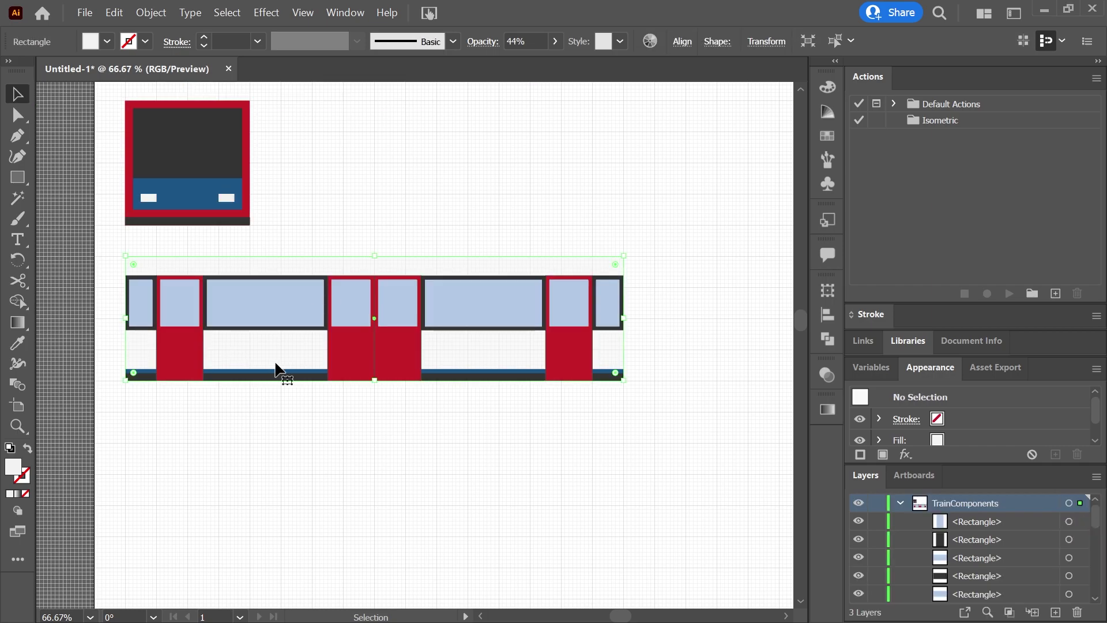
{"action": "left_click", "coordinate": [133, 413]}
- Draw a thin rectangle directly under the carriage base below the first wide window and fill it dark grey
{"action": "left_click", "coordinate": [18, 177]}
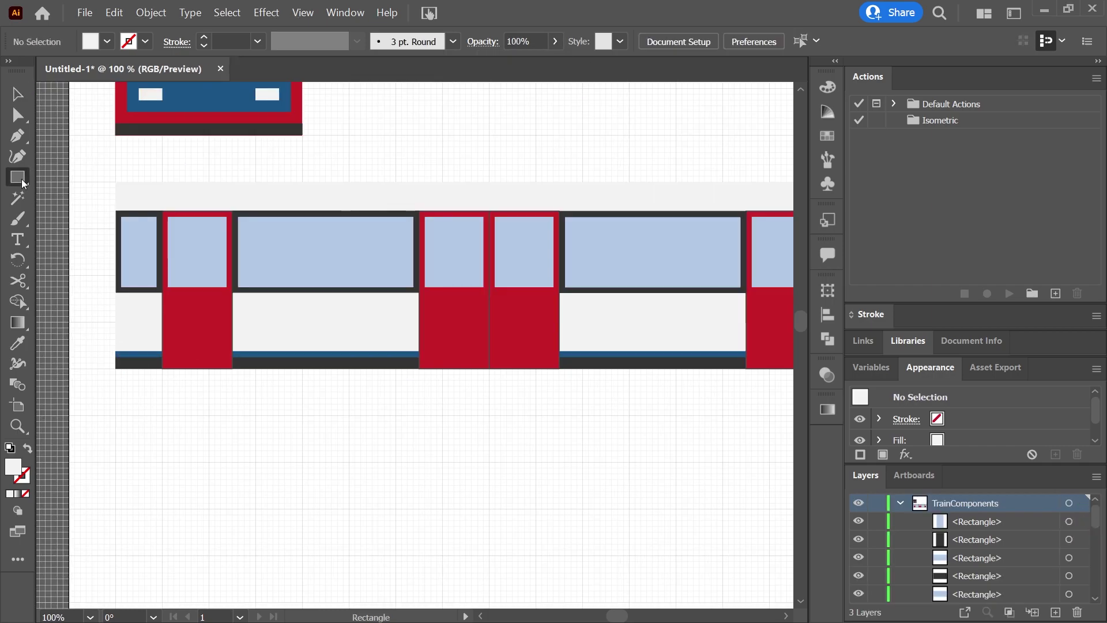
{"action": "scroll", "coordinate": [309, 399], "scroll_direction": "up", "scroll_amount": 1}
{"action": "mouse_move", "coordinate": [306, 369]}
{"action": "left_mouse_down"}
{"action": "mouse_move", "coordinate": [417, 370]}
{"action": "mouse_move", "coordinate": [405, 369]}
{"action": "left_mouse_up"}
{"action": "left_click", "coordinate": [107, 42]}
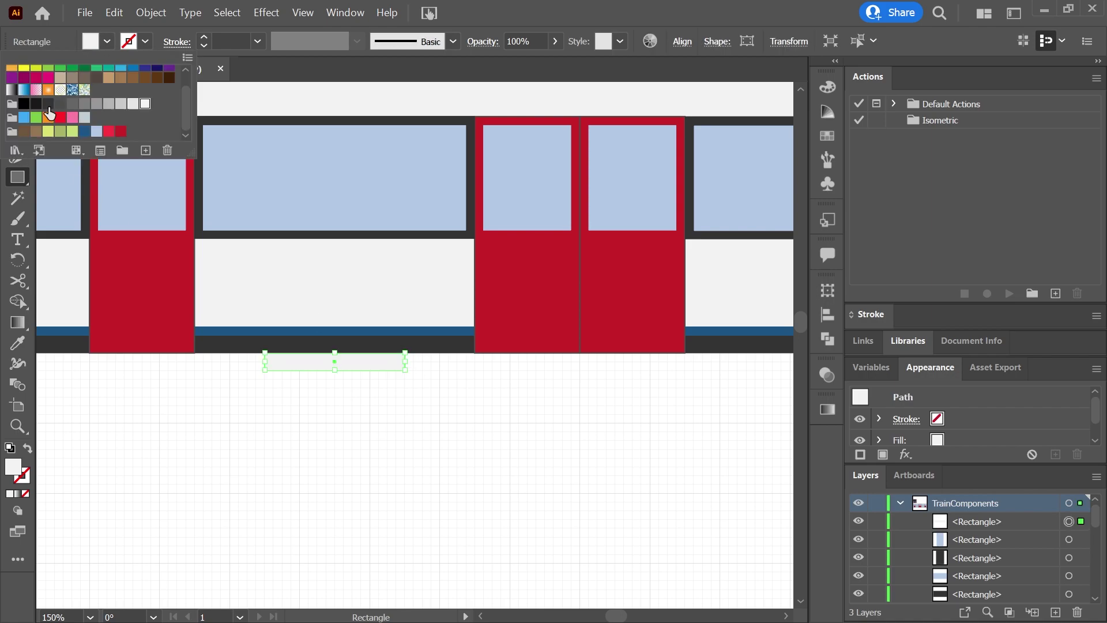
{"action": "left_click", "coordinate": [48, 104]}
{"action": "key", "text": "Escape"}
{"action": "key", "text": "v"}
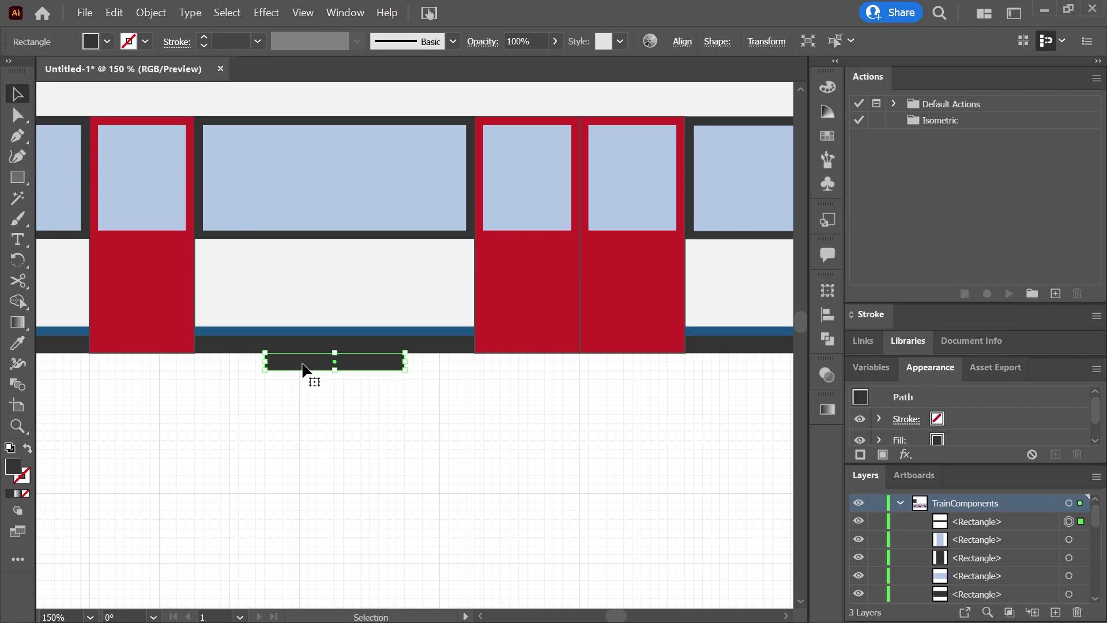
- Extend the undercarriage block slightly at both ends and fully round its two bottom corners
{"action": "left_click_drag", "start_coordinate": [265, 362], "coordinate": [256, 362]}
{"action": "left_click_drag", "start_coordinate": [405, 361], "coordinate": [414, 361]}
{"action": "left_click", "coordinate": [368, 403]}
{"action": "scroll", "coordinate": [320, 346], "scroll_direction": "up", "scroll_amount": 1}
{"action": "left_click", "coordinate": [267, 370]}
{"action": "left_click", "coordinate": [18, 114]}
{"action": "scroll", "coordinate": [262, 398], "scroll_direction": "up", "scroll_amount": 2, "text": "alt"}
{"action": "left_click_drag", "start_coordinate": [581, 297], "coordinate": [534, 261]}
{"action": "left_click", "coordinate": [21, 93]}
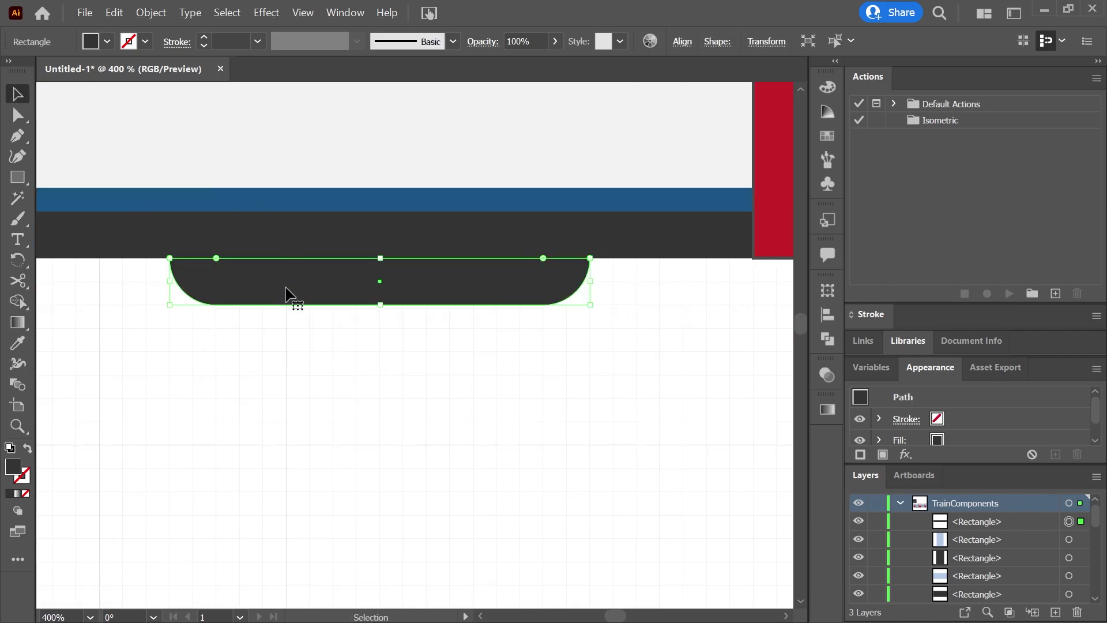
- Duplicate the rounded undercarriage block to the same position below the second wide window
{"action": "scroll", "coordinate": [311, 295], "scroll_direction": "down", "scroll_amount": 4}
{"action": "left_click_drag", "start_coordinate": [424, 324], "coordinate": [314, 401]}
{"action": "left_click_drag", "start_coordinate": [510, 368], "coordinate": [564, 375]}
{"action": "left_click", "coordinate": [358, 404]}
{"action": "scroll", "coordinate": [357, 403], "scroll_direction": "down", "scroll_amount": 2, "text": "alt"}
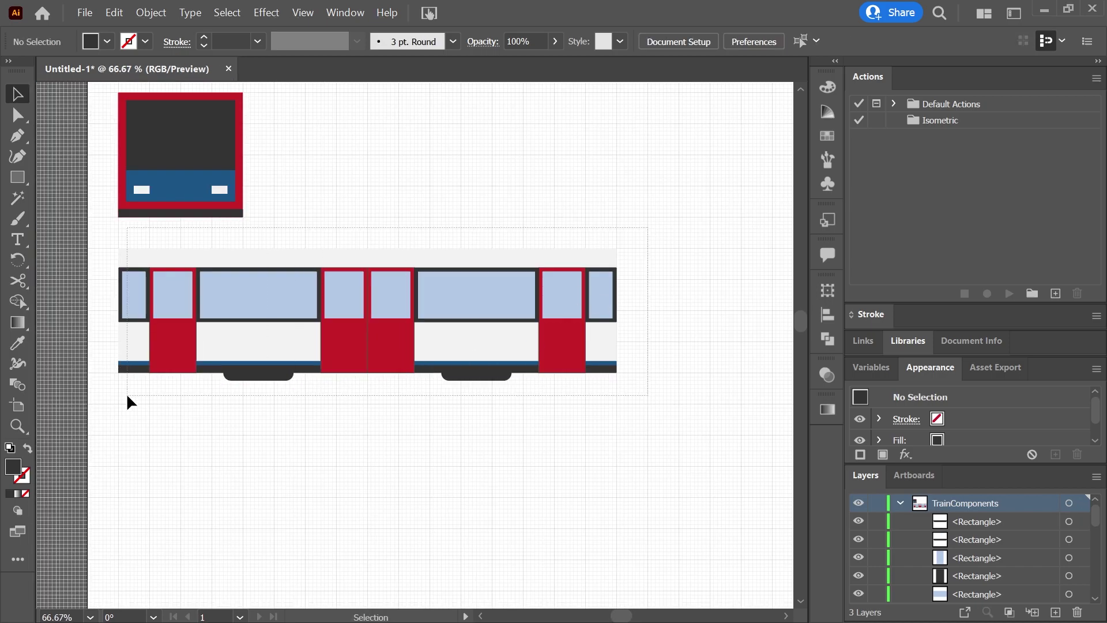
- Group all the carriage side shapes and name the group TrainSide
{"action": "left_click_drag", "start_coordinate": [125, 396], "coordinate": [249, 346]}
{"action": "right_click", "coordinate": [248, 340]}
{"action": "left_click", "coordinate": [277, 407]}
{"action": "double_click", "coordinate": [974, 520]}
{"action": "type", "text": "T"}
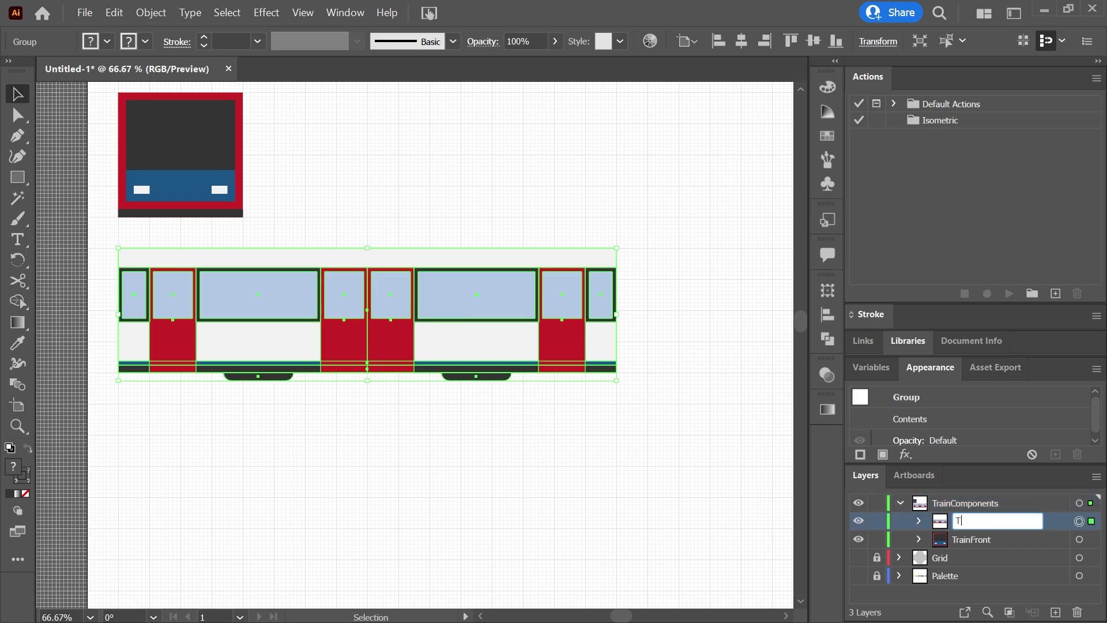
- Draw a roof rectangle below the carriage side, matching its width, and fill it light grey
{"action": "scroll", "coordinate": [380, 361], "scroll_direction": "down", "scroll_amount": 3}
{"action": "key", "text": "m"}
{"action": "left_click_drag", "start_coordinate": [119, 307], "coordinate": [617, 432]}
{"action": "left_click", "coordinate": [107, 42]}
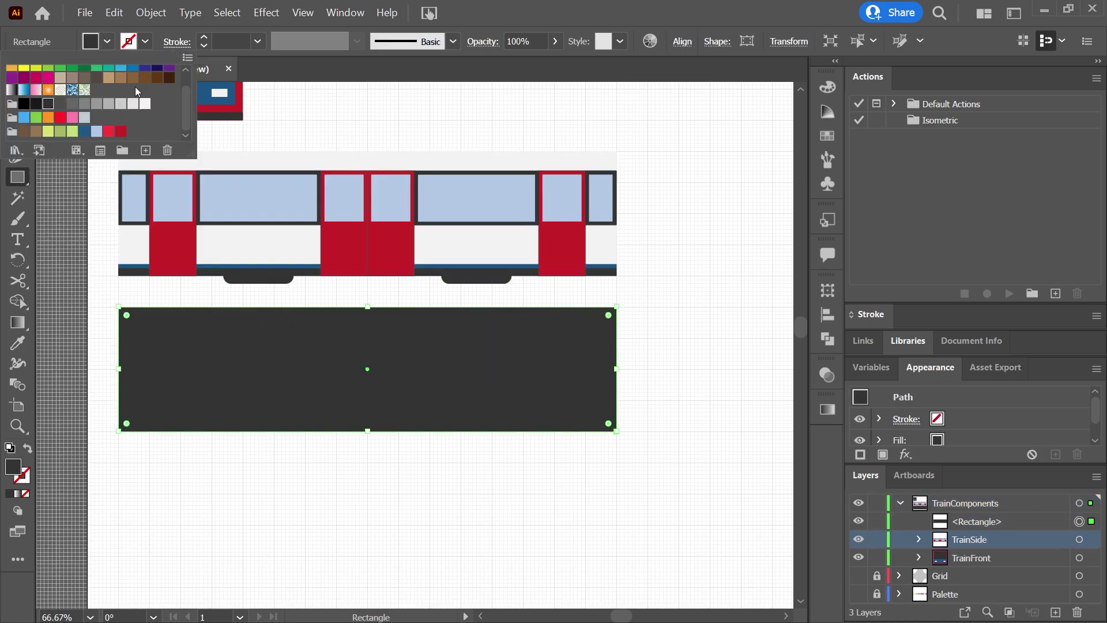
{"action": "left_click", "coordinate": [145, 103]}
- Draw a full-width horizontal band across the middle of the roof and fill it light blue (R=178 G=200 B=230)
{"action": "scroll", "coordinate": [120, 357], "scroll_direction": "up", "scroll_amount": 2}
{"action": "left_click_drag", "start_coordinate": [118, 357], "coordinate": [670, 406]}
{"action": "left_click", "coordinate": [108, 42]}
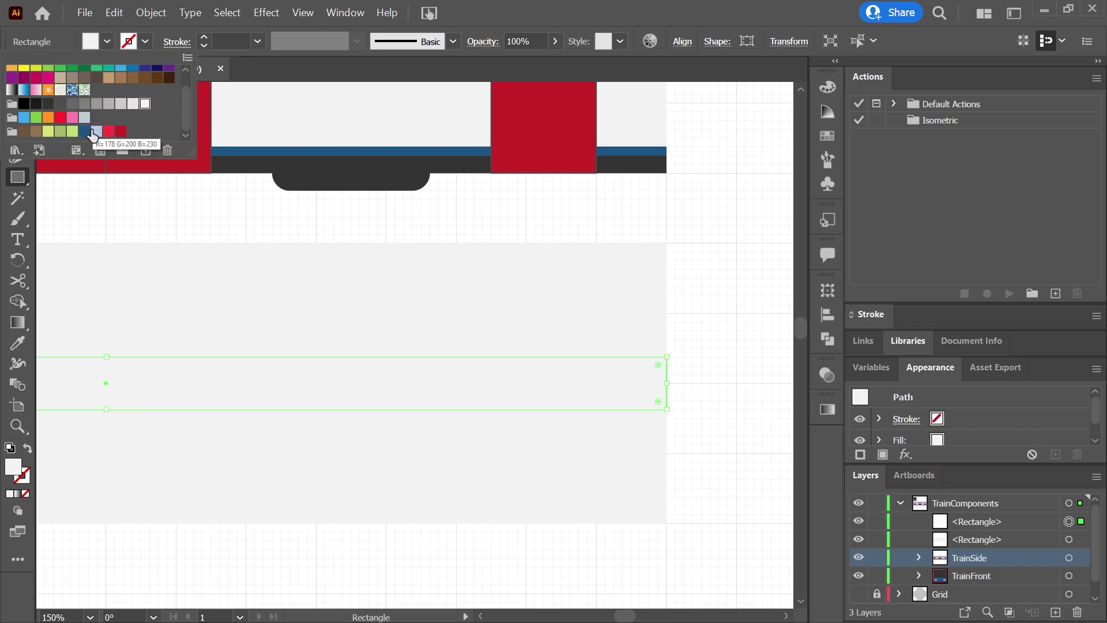
{"action": "left_click", "coordinate": [93, 137]}
- Group the roof rectangle with its light blue band and name the group TrainTop
{"action": "scroll", "coordinate": [124, 290], "scroll_direction": "down", "scroll_amount": 2}
{"action": "left_click_drag", "start_coordinate": [229, 434], "coordinate": [497, 458]}
{"action": "key", "text": "v"}
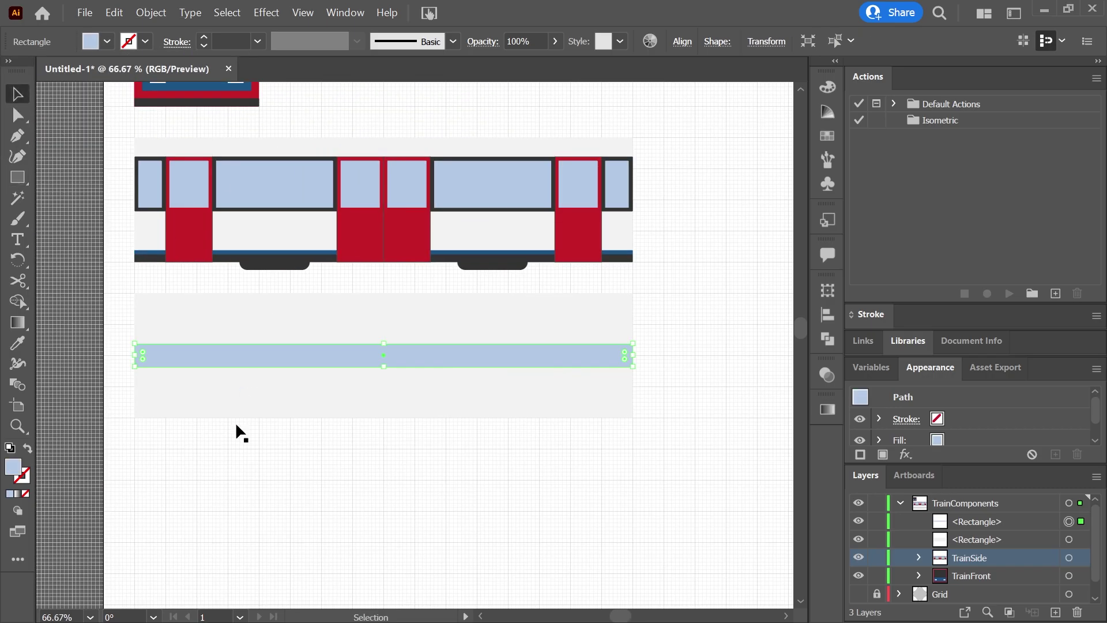
{"action": "left_click", "coordinate": [239, 402], "text": "shift"}
{"action": "right_click", "coordinate": [326, 330]}
{"action": "left_click", "coordinate": [374, 401]}
{"action": "double_click", "coordinate": [990, 522]}
{"action": "type", "text": "Train"}
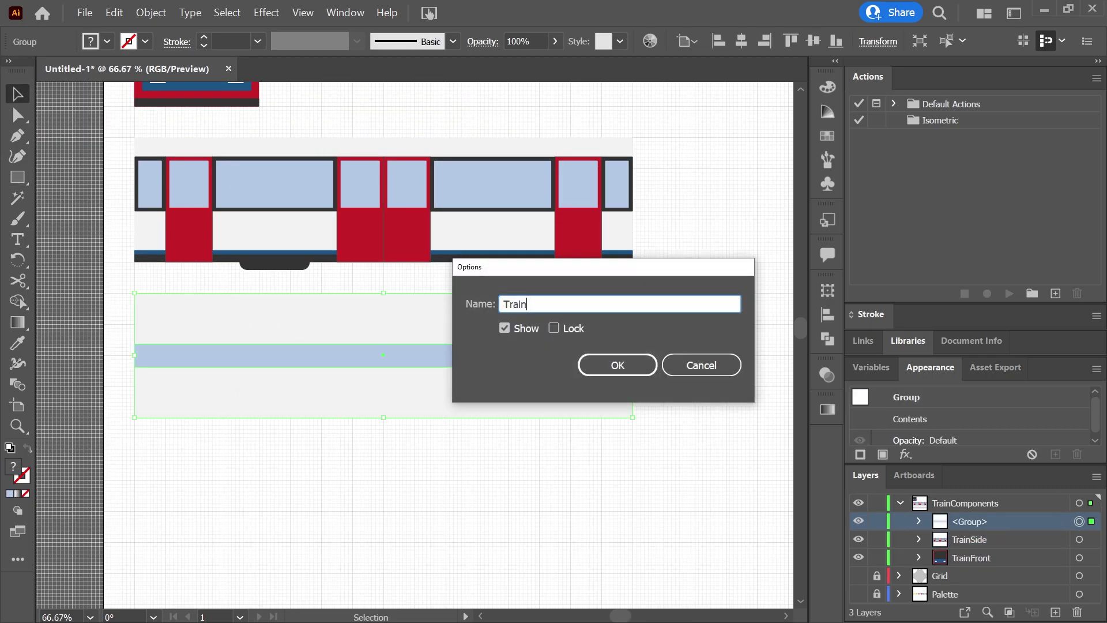
{"action": "type", "text": "Top"}
{"action": "key", "text": "Return"}
- Draw a rectangle below the train roof, about half the roof's length and equally tall, and fill it pale grey
{"action": "key", "text": "ctrl+0"}
{"action": "left_click", "coordinate": [51, 241]}
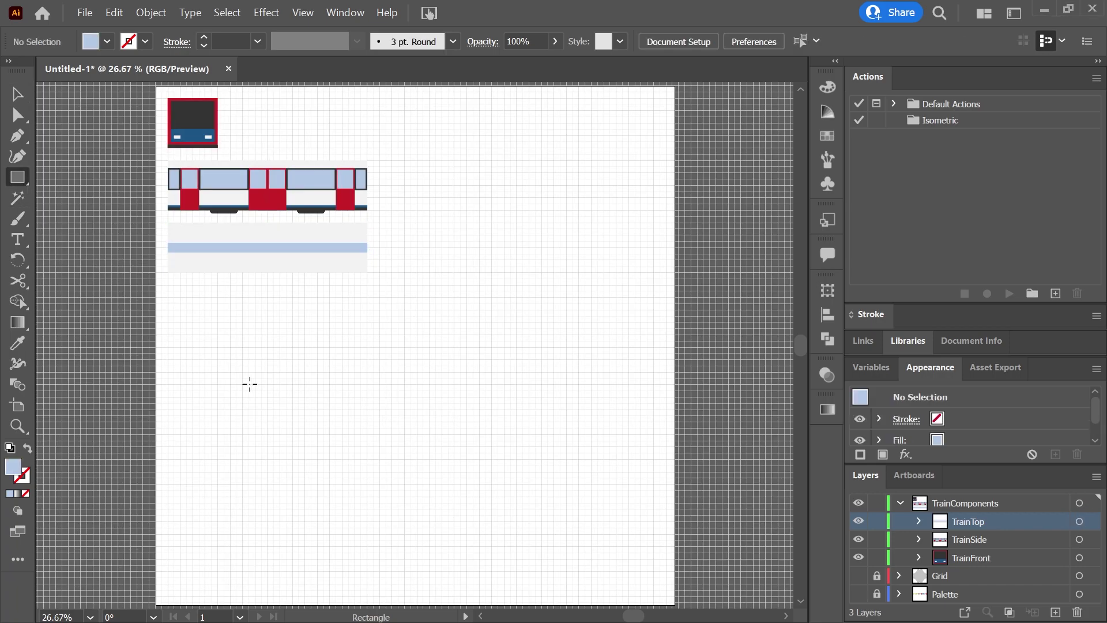
{"action": "scroll", "coordinate": [242, 369], "scroll_direction": "up", "scroll_amount": 2}
{"action": "scroll", "coordinate": [167, 302], "scroll_direction": "up", "scroll_amount": 1}
{"action": "left_click_drag", "start_coordinate": [111, 274], "coordinate": [322, 368]}
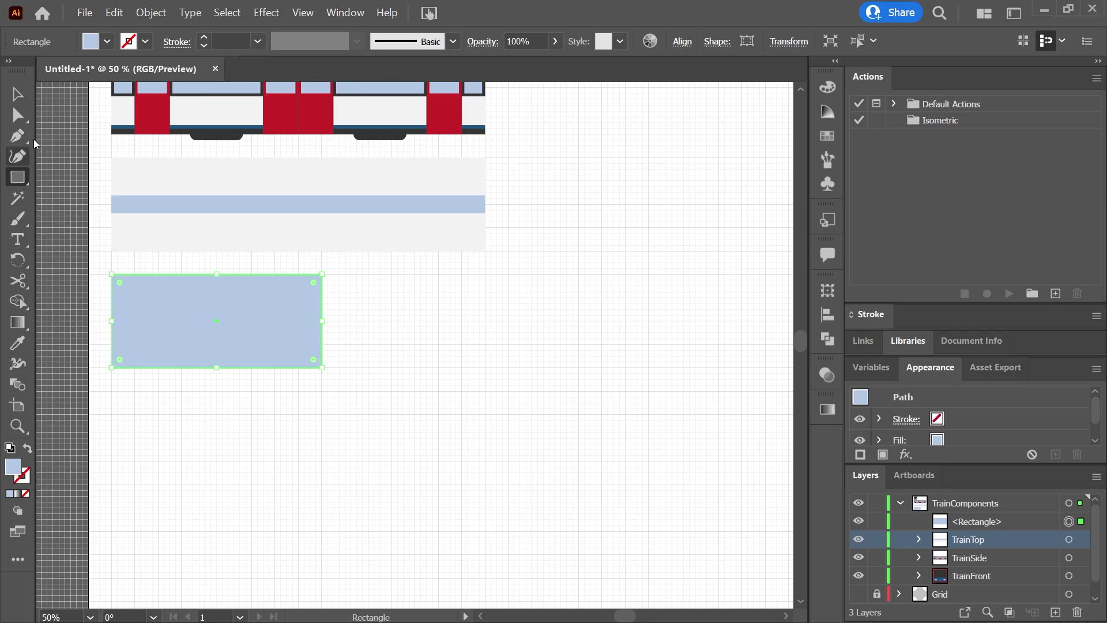
{"action": "left_click", "coordinate": [107, 41]}
{"action": "left_click", "coordinate": [133, 105]}
- Draw a tall narrow bar along the new rectangle's right edge, stopping short of its top, and fill it a darker grey
{"action": "left_click", "coordinate": [21, 181]}
{"action": "scroll", "coordinate": [310, 364], "scroll_direction": "up", "scroll_amount": 1}
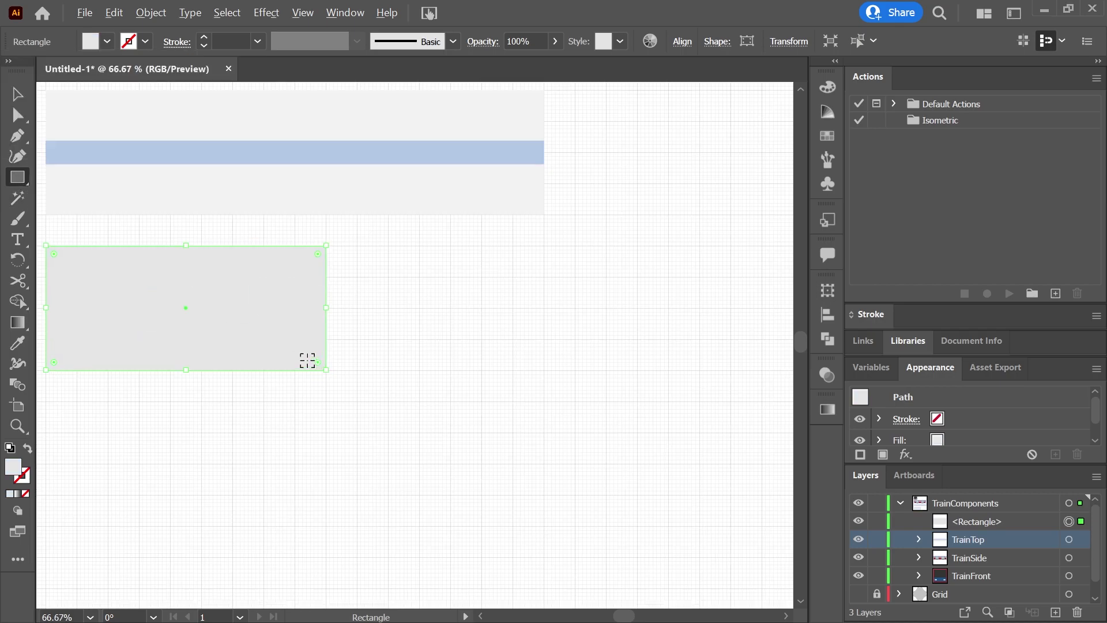
{"action": "key", "text": "ctrl+shift+a"}
{"action": "scroll", "coordinate": [325, 265], "scroll_direction": "up", "scroll_amount": 1}
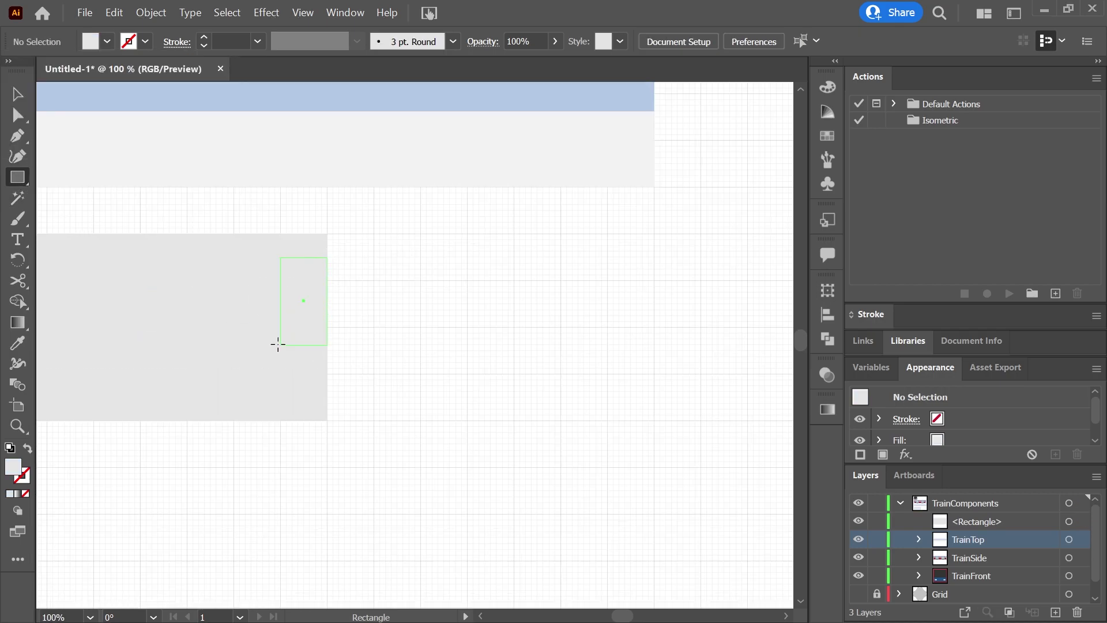
{"action": "left_click_drag", "start_coordinate": [289, 410], "coordinate": [280, 421]}
{"action": "scroll", "coordinate": [316, 425], "scroll_direction": "down", "scroll_amount": 2}
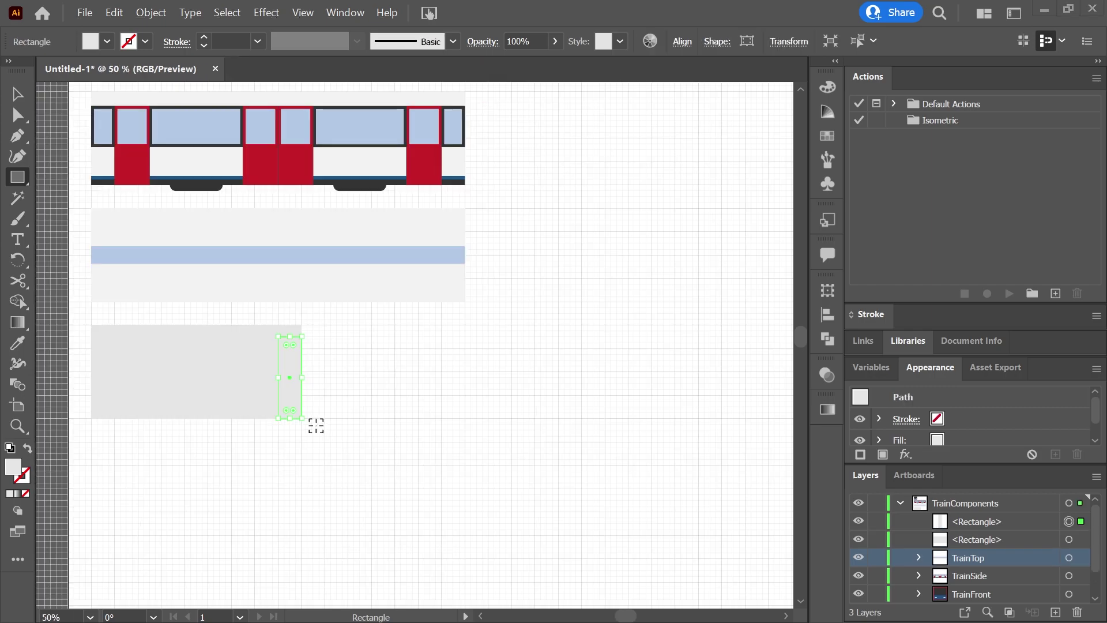
{"action": "scroll", "coordinate": [185, 274], "scroll_direction": "up", "scroll_amount": 2}
{"action": "left_click", "coordinate": [107, 41]}
{"action": "left_click", "coordinate": [120, 105]}
- Duplicate the grey bar leftward at equal spacing until eight bars fill the pale grey rectangle
{"action": "left_click", "coordinate": [24, 94]}
{"action": "left_click_drag", "start_coordinate": [167, 494], "coordinate": [466, 492]}
{"action": "left_click_drag", "start_coordinate": [557, 347], "coordinate": [456, 349]}
{"action": "key", "text": "ctrl+d"}
{"action": "key", "text": "ctrl+d"}
{"action": "key", "text": "ctrl+d"}
{"action": "key", "text": "ctrl+d"}
{"action": "key", "text": "ctrl+d"}
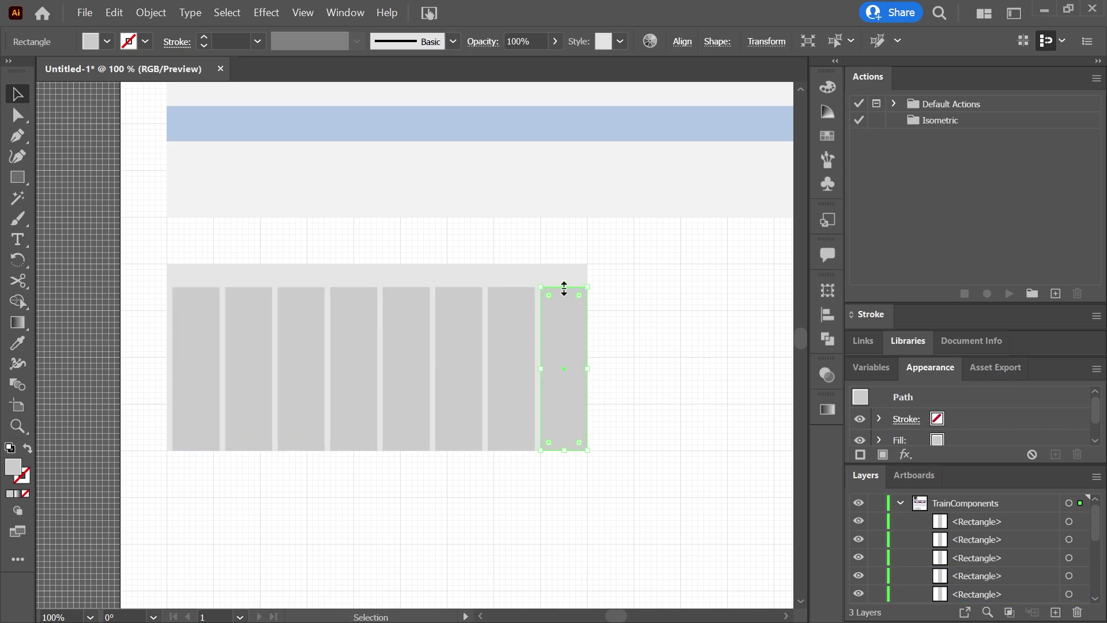
- Lower the tops of the second to fifth bars from the right in even steps to form a descending staircase
{"action": "left_click_drag", "start_coordinate": [516, 287], "coordinate": [515, 309]}
{"action": "scroll", "coordinate": [517, 300], "scroll_direction": "up", "scroll_amount": 1}
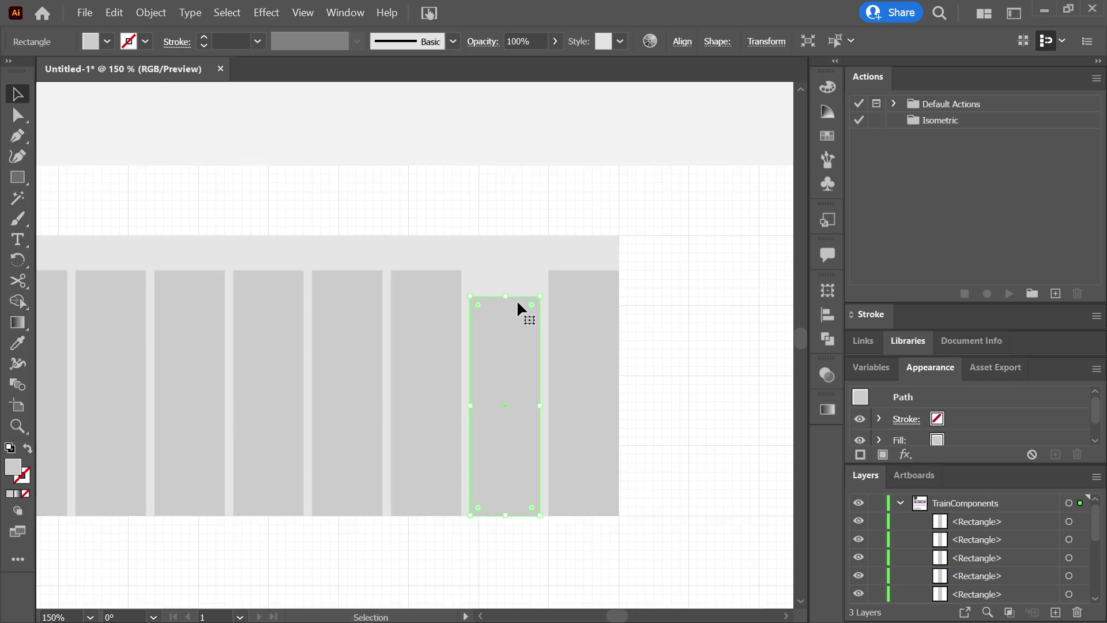
{"action": "left_click_drag", "start_coordinate": [428, 270], "coordinate": [434, 340]}
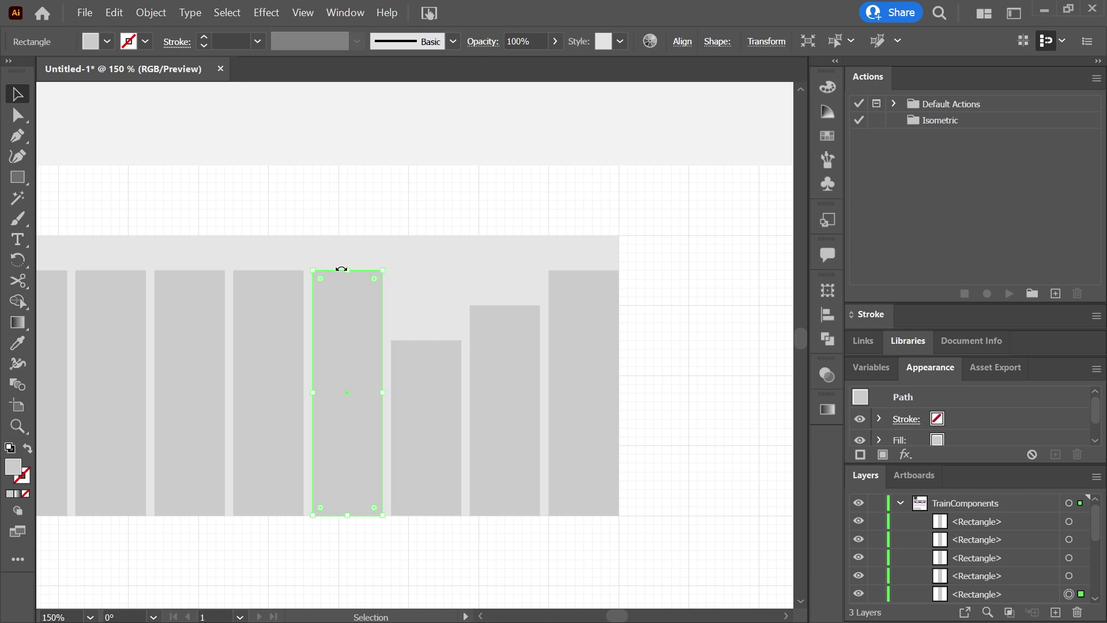
{"action": "left_click_drag", "start_coordinate": [340, 268], "coordinate": [362, 377]}
{"action": "left_click_drag", "start_coordinate": [268, 271], "coordinate": [269, 411]}
- Continue the staircase by shortening the sixth and seventh bars from the right, and remove the leftmost bar
{"action": "left_click", "coordinate": [199, 323]}
{"action": "left_click_drag", "start_coordinate": [189, 270], "coordinate": [204, 446]}
{"action": "left_click_drag", "start_coordinate": [180, 351], "coordinate": [354, 325]}
{"action": "left_click", "coordinate": [300, 282]}
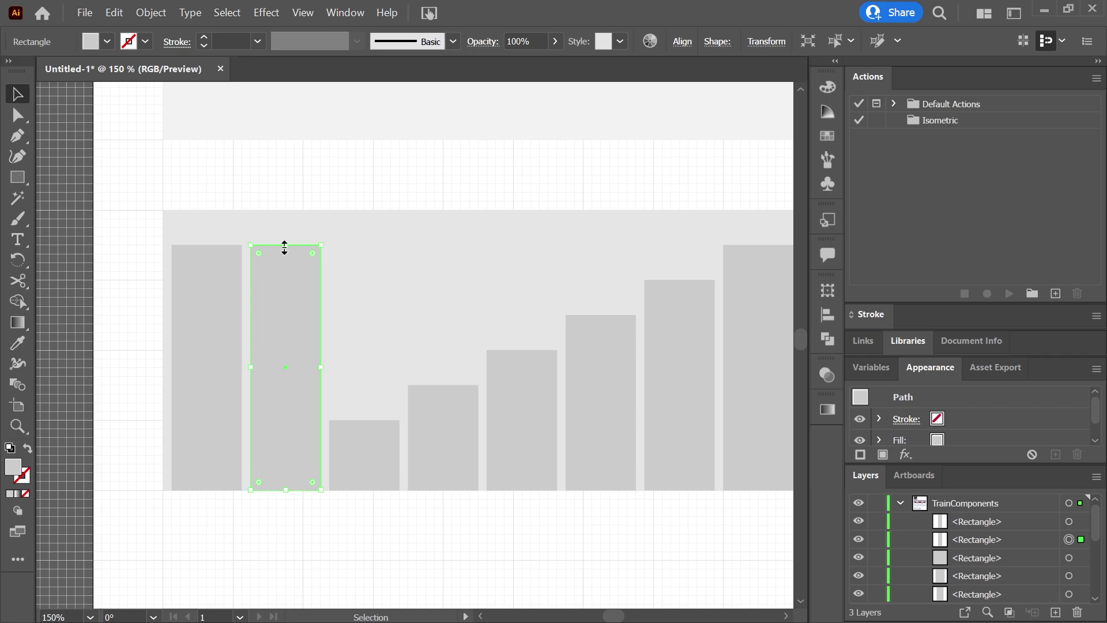
{"action": "left_click_drag", "start_coordinate": [284, 245], "coordinate": [291, 453]}
{"action": "left_click", "coordinate": [216, 362]}
{"action": "key", "text": "ctrl+x"}
{"action": "scroll", "coordinate": [211, 361], "scroll_direction": "down", "scroll_amount": 3}
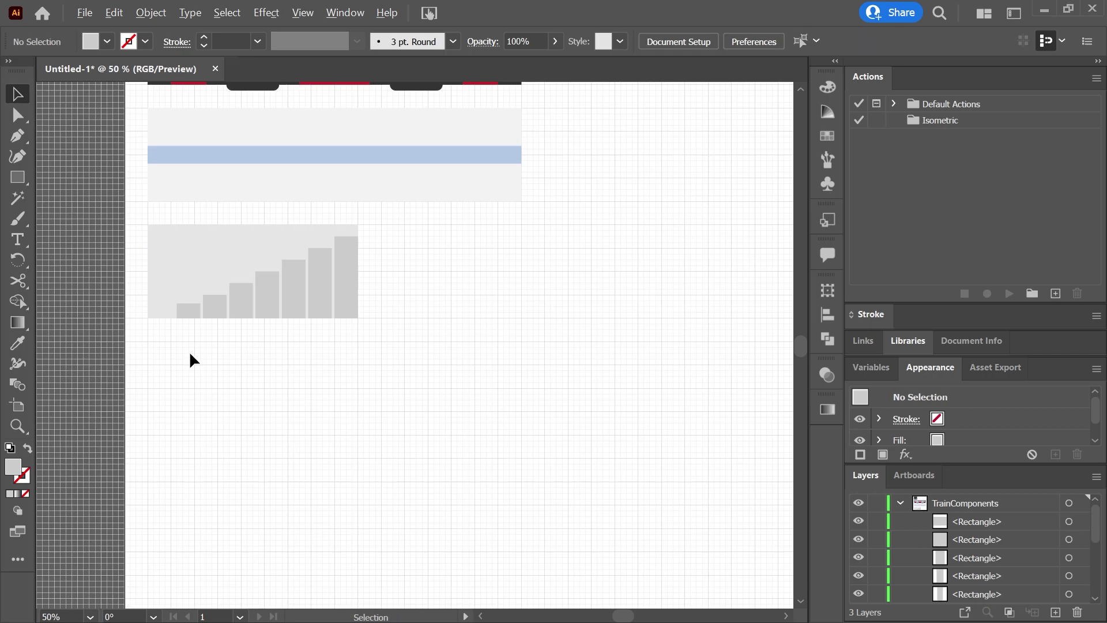
- Group the pale grey rectangle with its bars and name the group Stairs
{"action": "left_click_drag", "start_coordinate": [140, 343], "coordinate": [142, 341]}
{"action": "right_click", "coordinate": [226, 291]}
{"action": "left_click", "coordinate": [258, 369]}
{"action": "double_click", "coordinate": [990, 521]}
{"action": "type", "text": "Stairs"}
{"action": "key", "text": "Return"}
{"action": "left_click", "coordinate": [191, 352]}
- Place a duplicate of the train front to the right of the original
{"action": "scroll", "coordinate": [191, 352], "scroll_direction": "down", "scroll_amount": 2}
{"action": "scroll", "coordinate": [202, 143], "scroll_direction": "up", "scroll_amount": 2}
{"action": "scroll", "coordinate": [202, 148], "scroll_direction": "up", "scroll_amount": 2}
{"action": "left_click", "coordinate": [188, 168]}
{"action": "left_click_drag", "start_coordinate": [188, 167], "coordinate": [375, 168]}
- Scale the train front copy non-uniformly, to 82% horizontally and with a smaller vertical percentage
{"action": "left_click", "coordinate": [22, 264]}
{"action": "left_click", "coordinate": [92, 281]}
{"action": "double_click", "coordinate": [18, 261]}
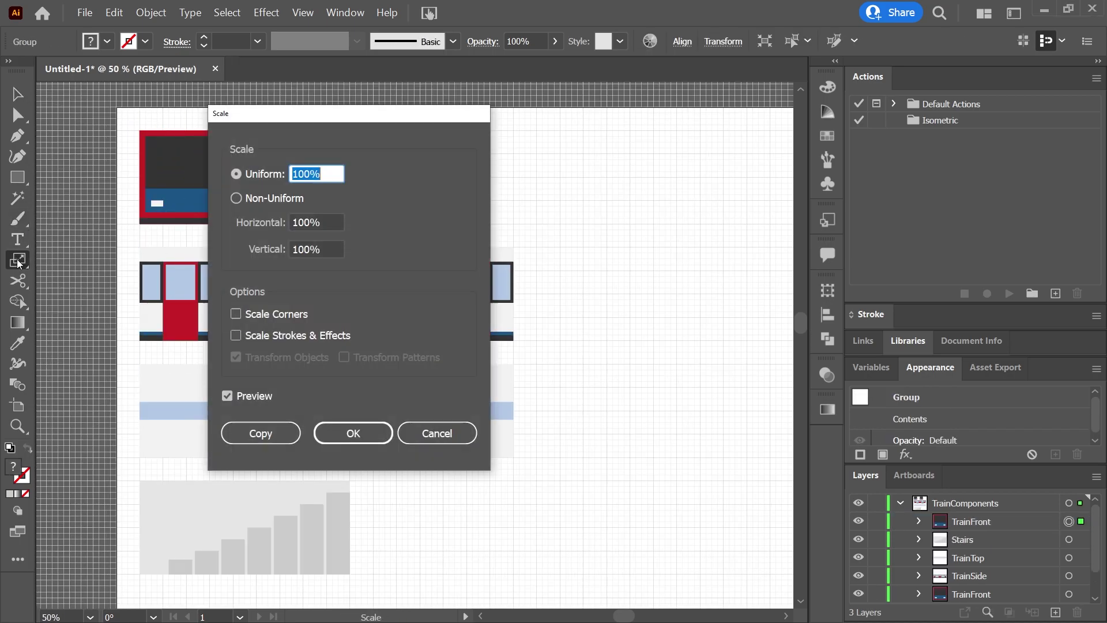
{"action": "left_click", "coordinate": [307, 222]}
{"action": "left_click", "coordinate": [332, 248]}
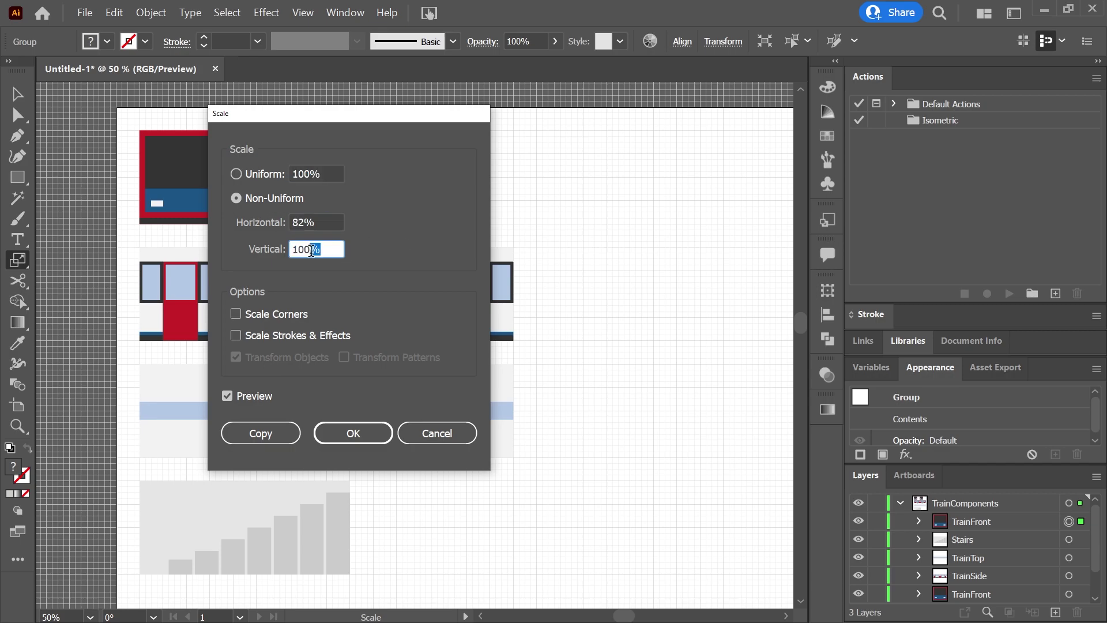
{"action": "left_click", "coordinate": [353, 433]}
- Shear the train front copy by -30° along the horizontal axis and rotate it by -30°
{"action": "left_click_drag", "start_coordinate": [19, 261], "coordinate": [92, 323]}
{"action": "double_click", "coordinate": [19, 263]}
{"action": "type", "text": "-3"}
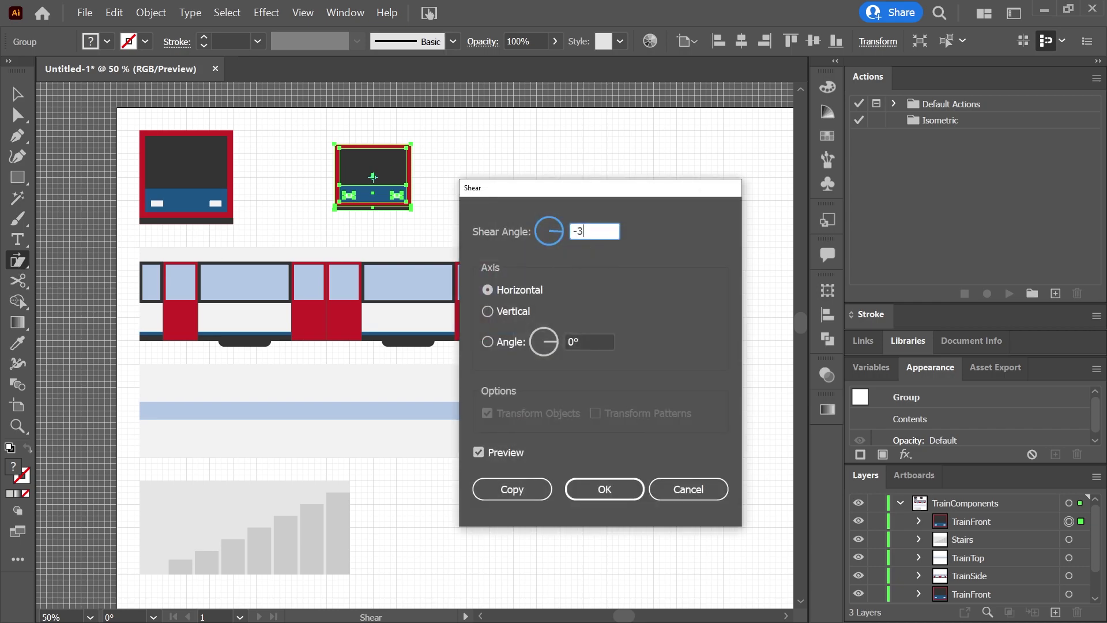
{"action": "type", "text": "0"}
{"action": "key", "text": "Return"}
{"action": "left_click_drag", "start_coordinate": [19, 261], "coordinate": [92, 261]}
{"action": "double_click", "coordinate": [19, 264]}
{"action": "type", "text": "-30"}
{"action": "key", "text": "Return"}
- Place a duplicate of the flat carriage side to the right of the original
{"action": "key", "text": "v"}
{"action": "left_click", "coordinate": [408, 309]}
{"action": "scroll", "coordinate": [559, 323], "scroll_direction": "right", "scroll_amount": 5}
{"action": "left_click_drag", "start_coordinate": [101, 267], "coordinate": [524, 267]}
{"action": "key", "text": "space"}
{"action": "left_click_drag", "start_coordinate": [505, 381], "coordinate": [427, 377]}
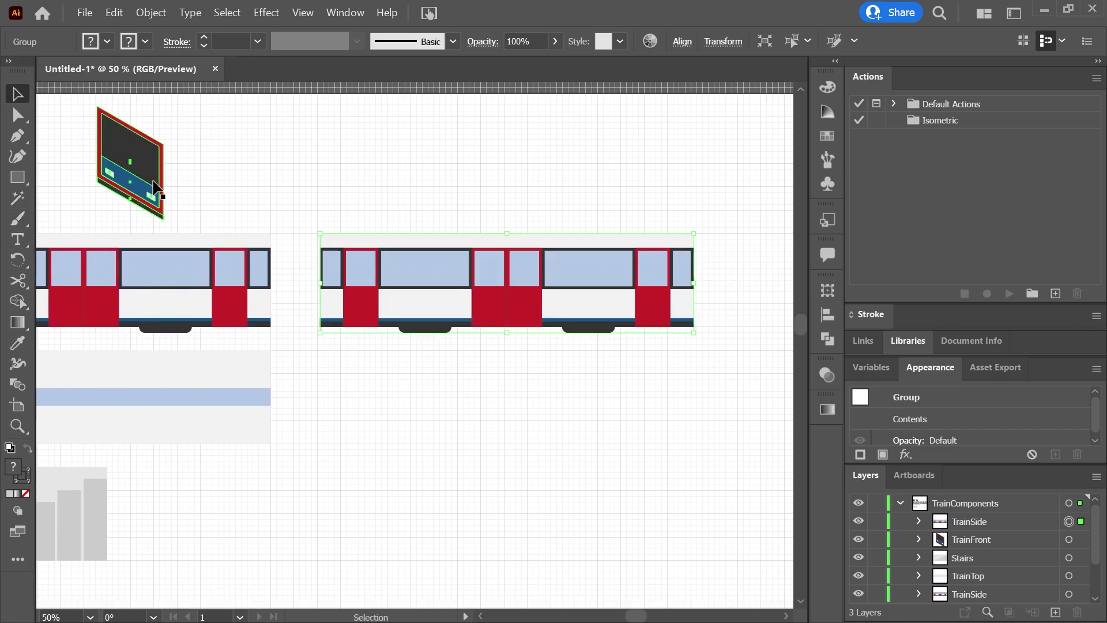
- Move the isometric train front above the left end of the carriage side copy and rename it IsoTrainFront
{"action": "left_click_drag", "start_coordinate": [141, 176], "coordinate": [362, 174]}
{"action": "scroll", "coordinate": [1005, 542], "scroll_direction": "down", "scroll_amount": 1}
{"action": "scroll", "coordinate": [1005, 542], "scroll_direction": "up", "scroll_amount": 1}
{"action": "double_click", "coordinate": [1018, 539]}
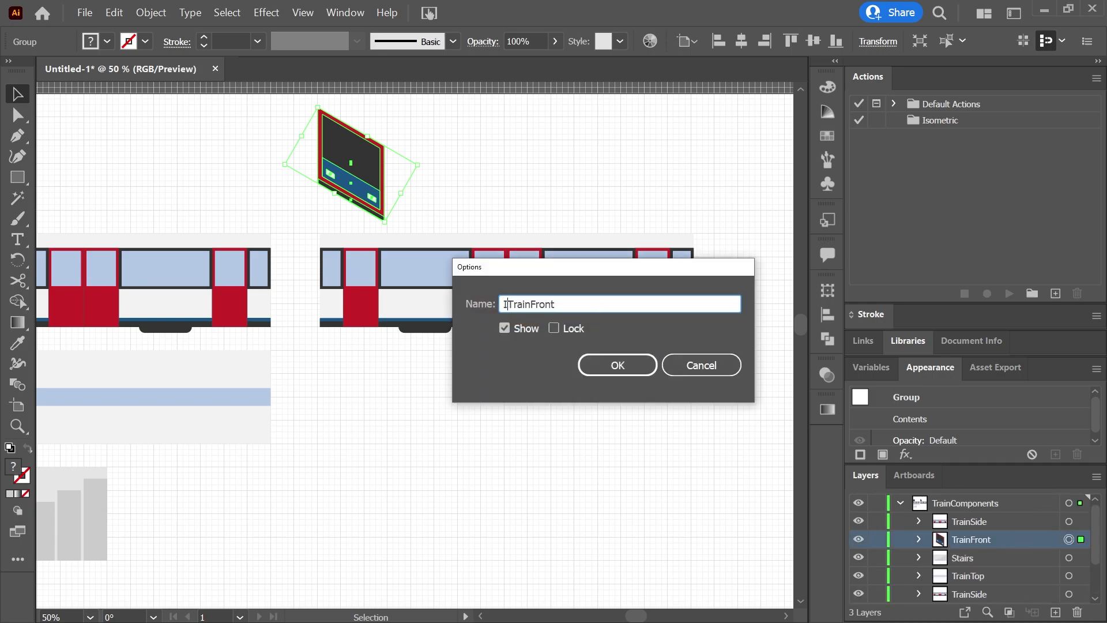
{"action": "key", "text": "Return"}
- Apply the train front's non-uniform scaling to the carriage side copy
{"action": "left_click", "coordinate": [441, 269]}
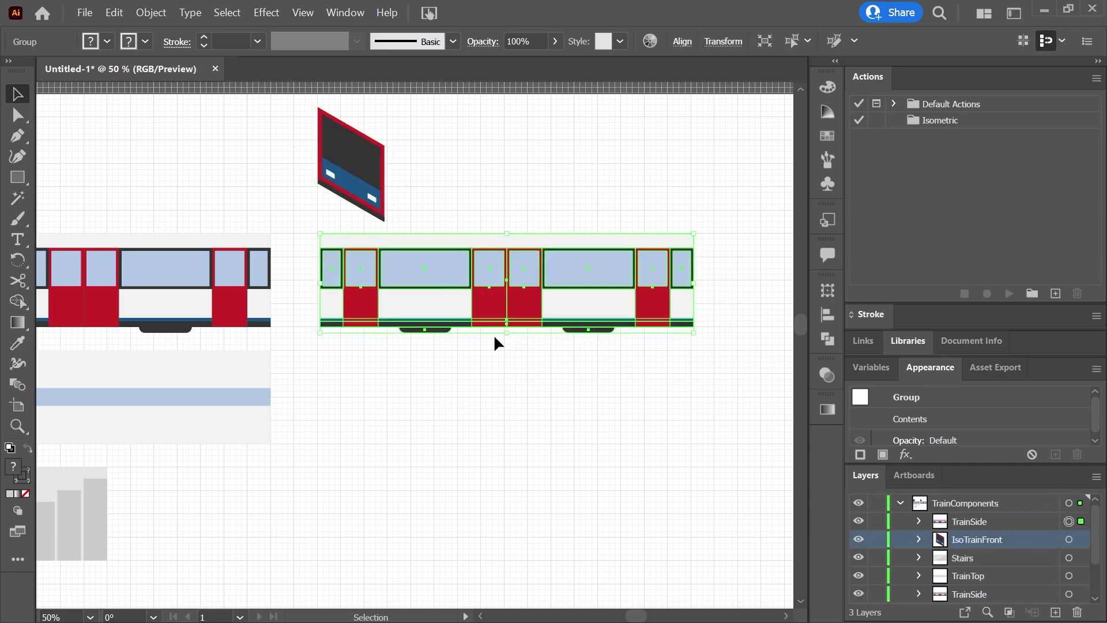
{"action": "left_click_drag", "start_coordinate": [21, 266], "coordinate": [80, 281]}
{"action": "double_click", "coordinate": [22, 264]}
{"action": "left_click", "coordinate": [352, 432]}
- Shear the carriage side copy by 30° along the horizontal axis and rotate it by 30°
{"action": "left_click_drag", "start_coordinate": [19, 259], "coordinate": [94, 323]}
{"action": "double_click", "coordinate": [17, 260]}
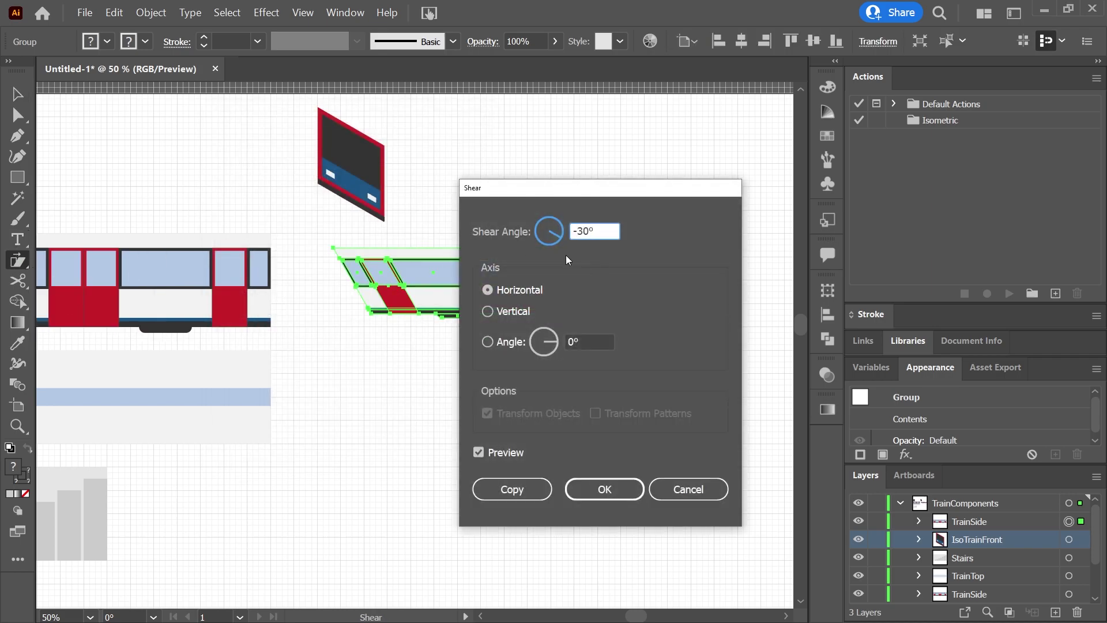
{"action": "left_click", "coordinate": [604, 489]}
{"action": "left_click_drag", "start_coordinate": [18, 261], "coordinate": [63, 258]}
{"action": "double_click", "coordinate": [17, 260]}
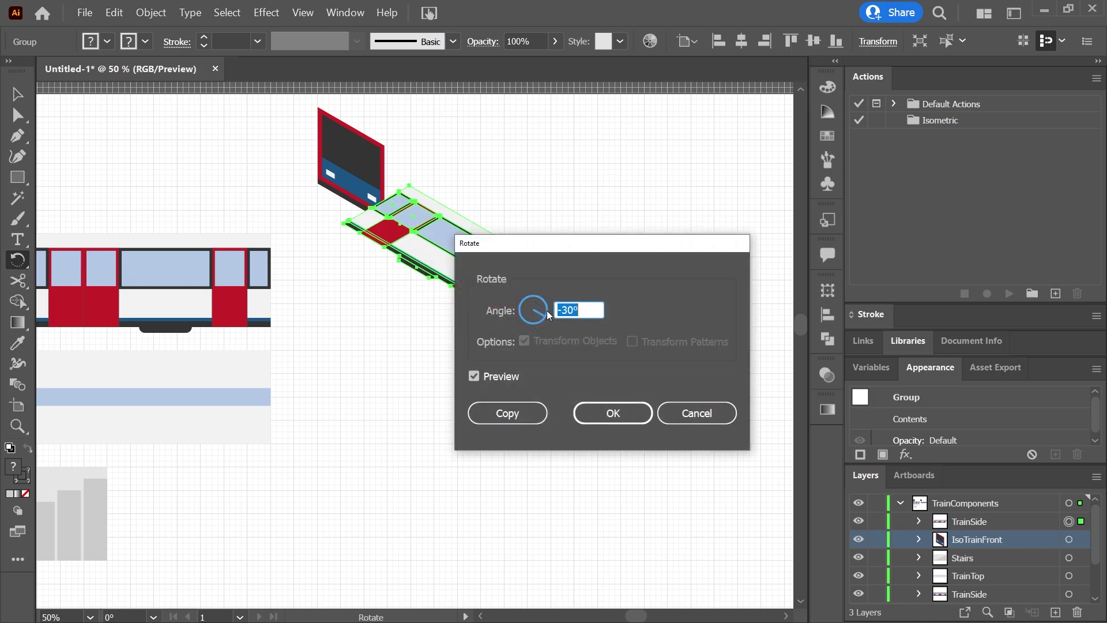
{"action": "type", "text": "30"}
{"action": "key", "text": "Return"}
- Rename the isometric carriage side as IsoTrainSide
{"action": "double_click", "coordinate": [961, 521]}
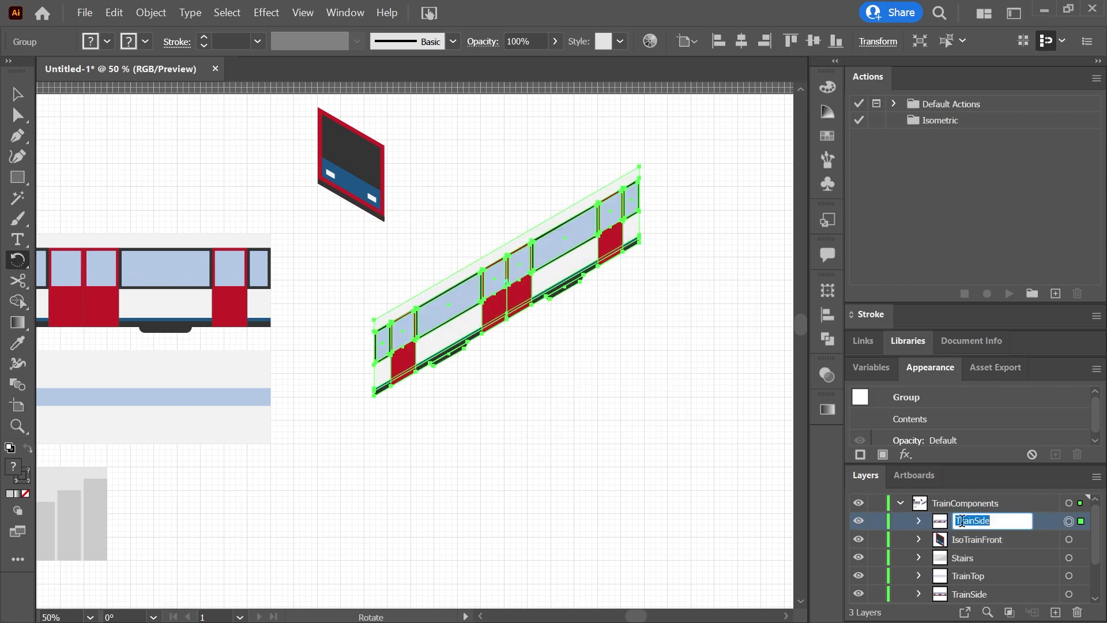
{"action": "double_click", "coordinate": [1001, 521]}
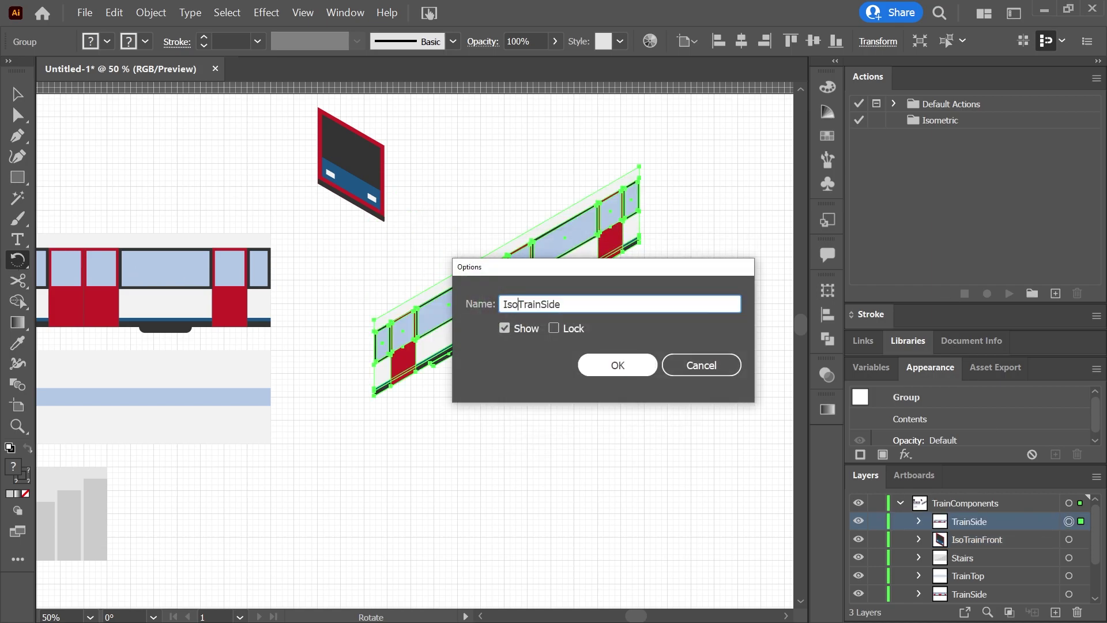
{"action": "left_click", "coordinate": [618, 364]}
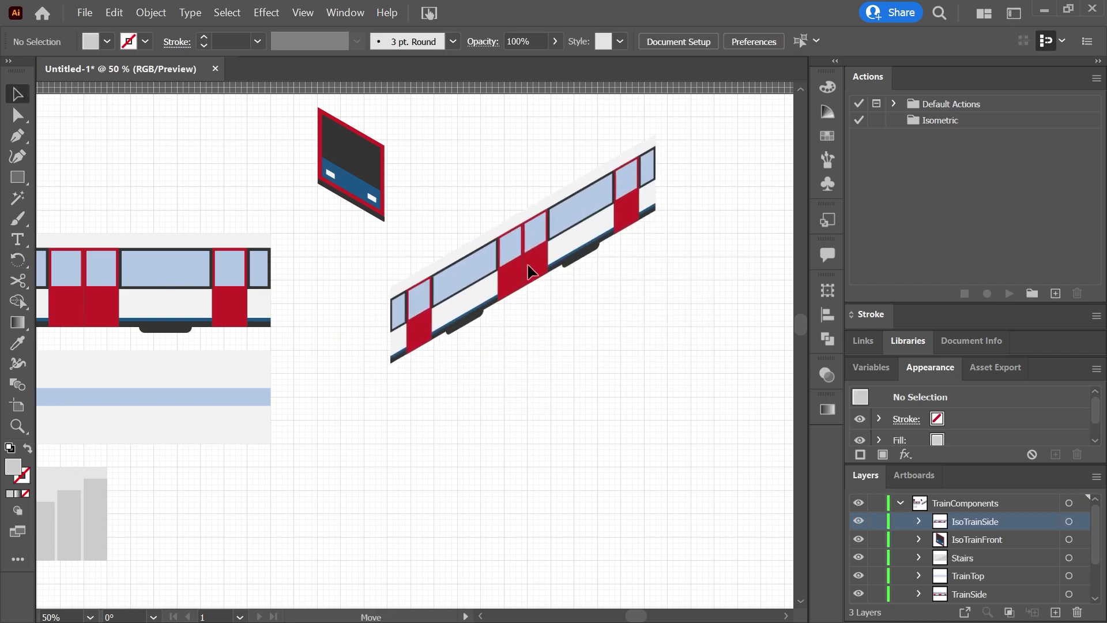
- Place a duplicate of the flat train top to the right of the original, below the isometric carriage side
{"action": "left_click", "coordinate": [257, 415]}
{"action": "left_click_drag", "start_coordinate": [323, 446], "coordinate": [489, 406]}
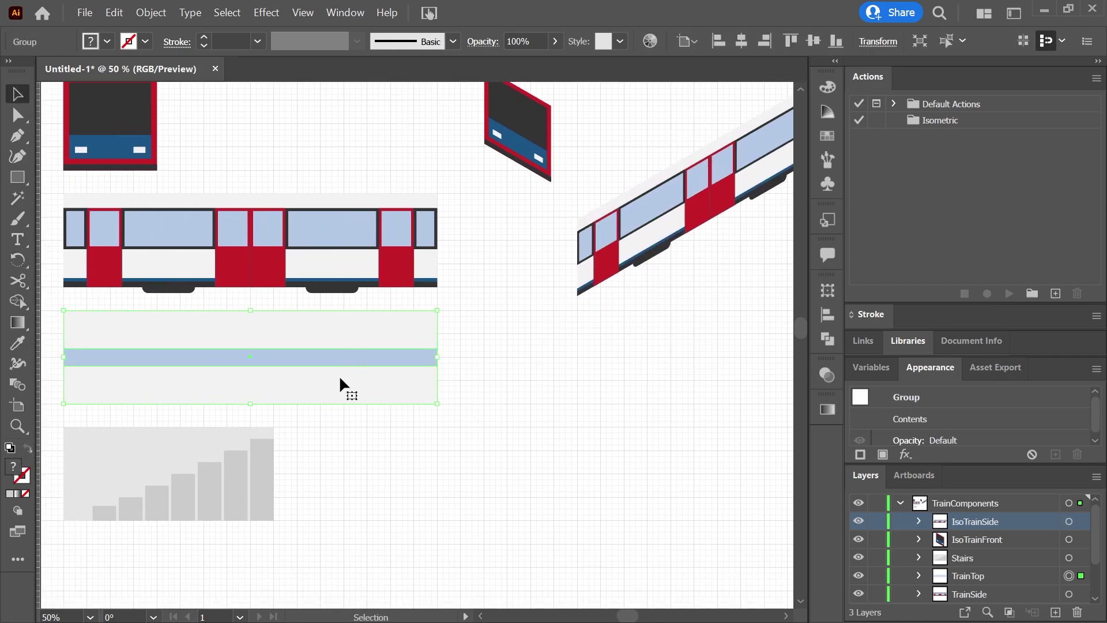
{"action": "key", "text": "ctrl+c"}
{"action": "key", "text": "ctrl+v"}
{"action": "left_click_drag", "start_coordinate": [414, 371], "coordinate": [671, 377]}
{"action": "left_click_drag", "start_coordinate": [615, 428], "coordinate": [436, 437]}
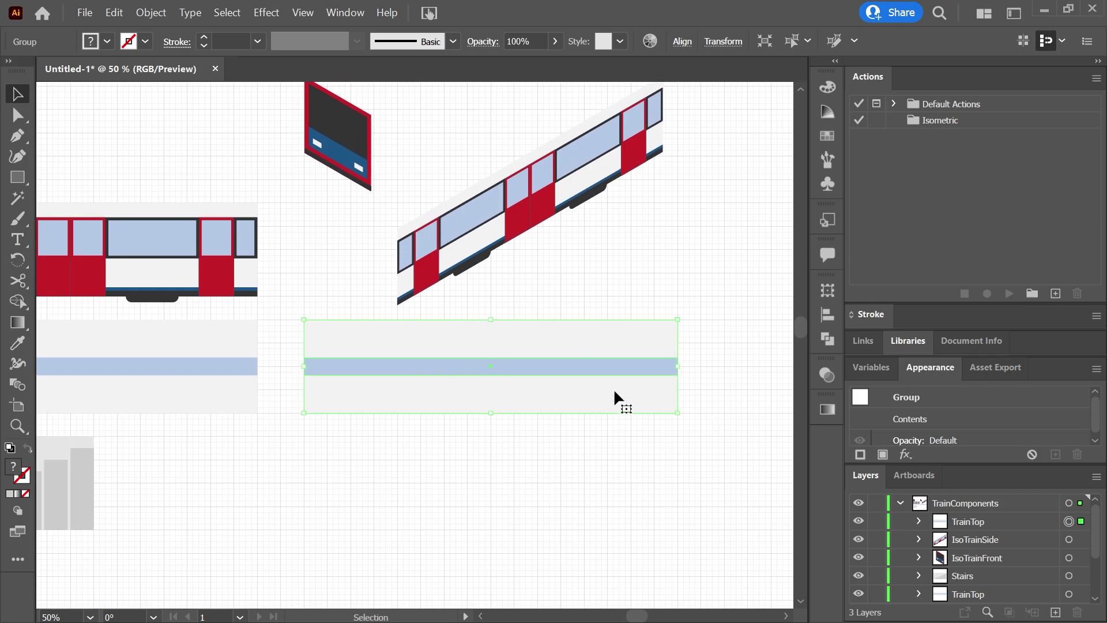
- Scale the train top copy non-uniformly to 82% horizontally and 70.5% vertically
{"action": "right_click", "coordinate": [18, 261]}
{"action": "left_click", "coordinate": [67, 280]}
{"action": "double_click", "coordinate": [18, 262]}
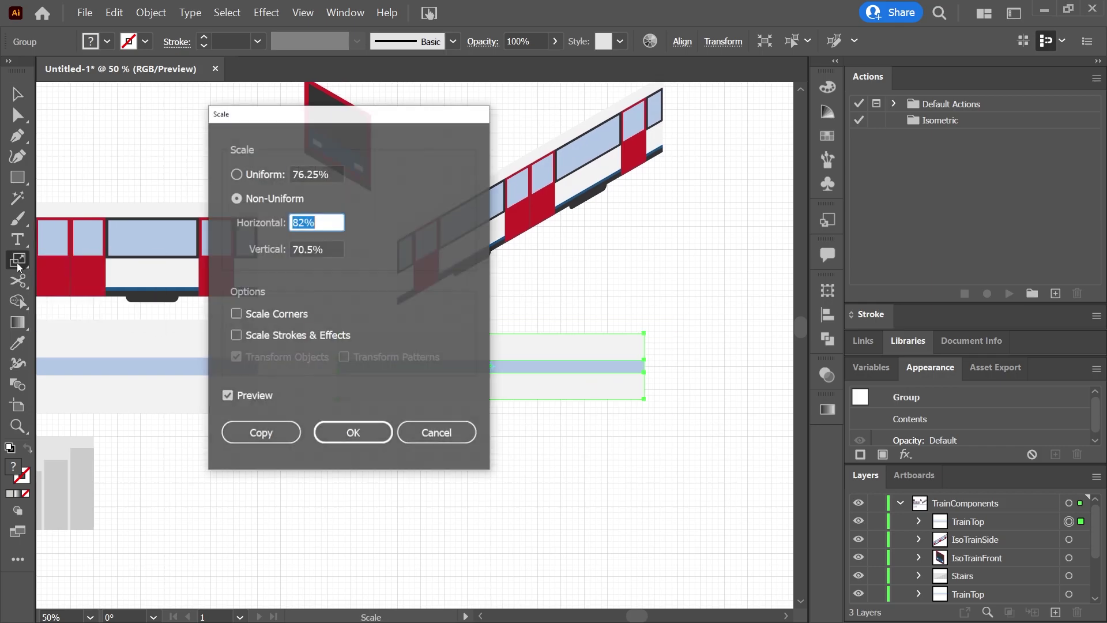
{"action": "key", "text": "Return"}
- Shear the train top copy by -30° along the horizontal axis and rotate it by 30°
{"action": "left_click_drag", "start_coordinate": [17, 259], "coordinate": [64, 299]}
{"action": "double_click", "coordinate": [20, 263]}
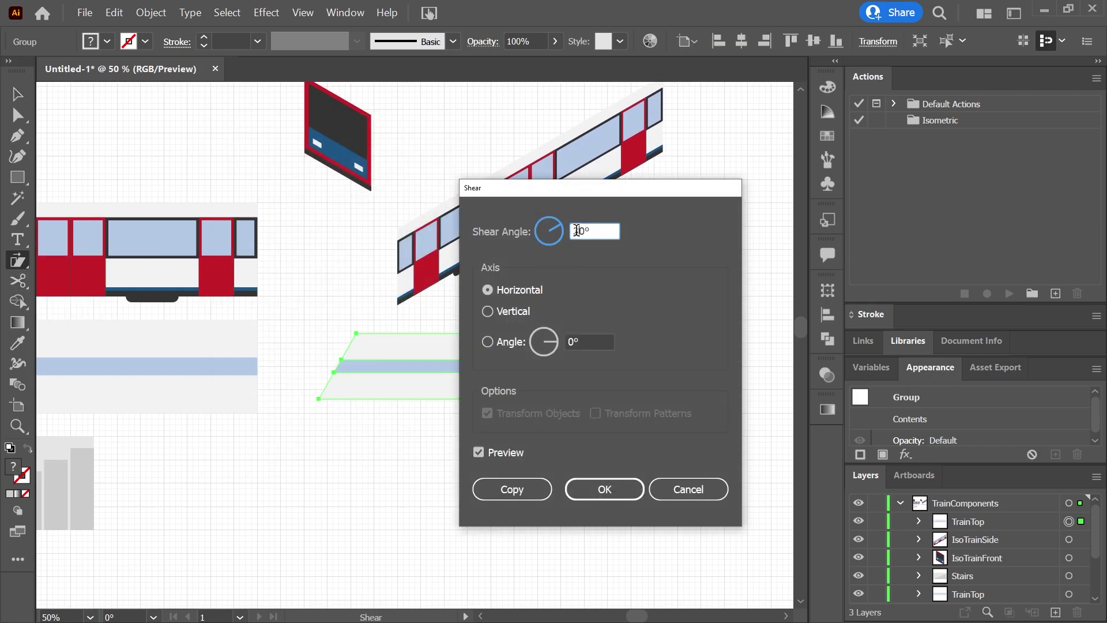
{"action": "key", "text": "Return"}
{"action": "left_click_drag", "start_coordinate": [18, 259], "coordinate": [47, 257]}
{"action": "double_click", "coordinate": [17, 260]}
{"action": "left_click", "coordinate": [598, 414]}
{"action": "key", "text": "v"}
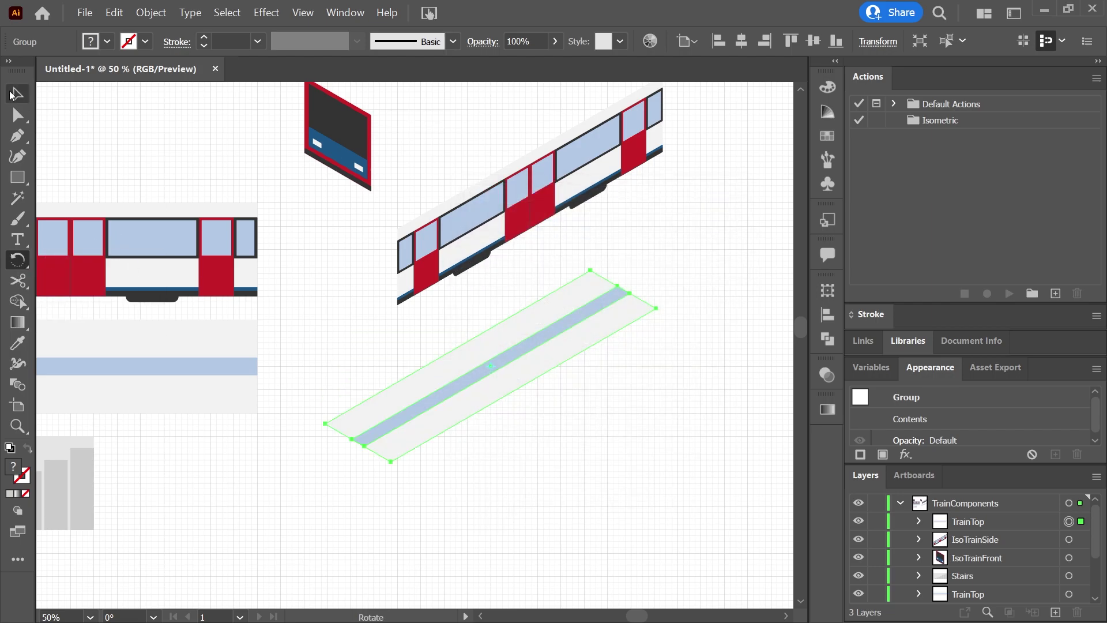
- Move the isometric train top close beneath the isometric carriage side, parallel to it
{"action": "key", "text": "ctrl+minus"}
{"action": "left_click", "coordinate": [414, 345]}
{"action": "left_click_drag", "start_coordinate": [442, 382], "coordinate": [521, 326]}
{"action": "left_click", "coordinate": [337, 352]}
{"action": "left_click_drag", "start_coordinate": [371, 217], "coordinate": [384, 228]}
{"action": "left_click", "coordinate": [351, 344]}
{"action": "key", "text": "ctrl+minus"}
- Duplicate the flat stairs below the isometric train top and scale the copy to 82% horizontally and 70.5% vertically
{"action": "left_click", "coordinate": [202, 311]}
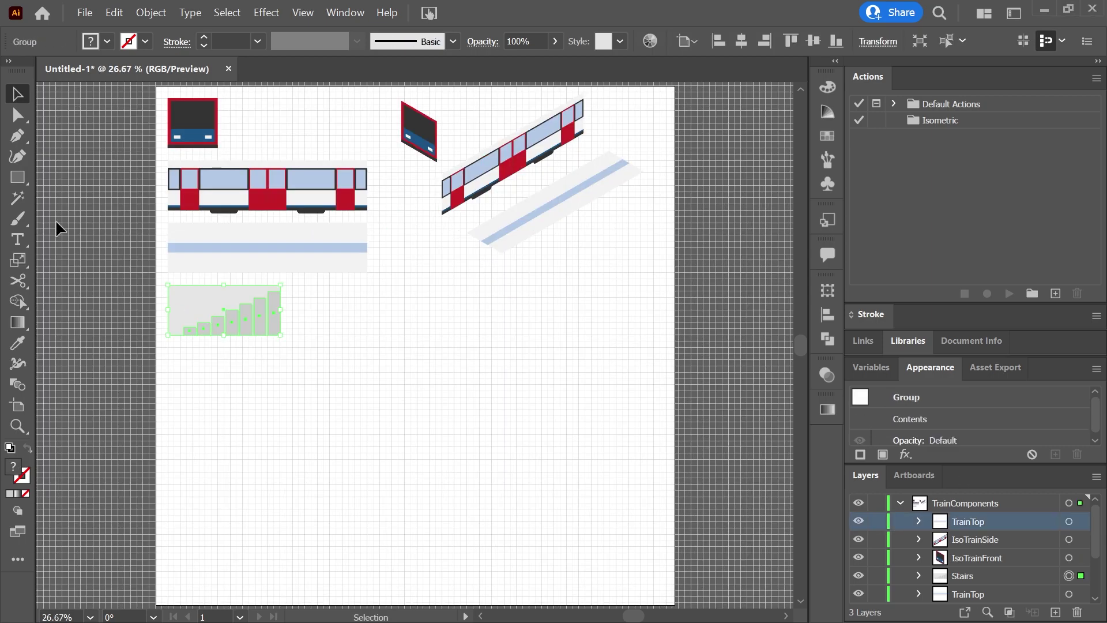
{"action": "key", "text": "ctrl+c"}
{"action": "key", "text": "ctrl+v"}
{"action": "left_click_drag", "start_coordinate": [388, 331], "coordinate": [451, 302]}
{"action": "double_click", "coordinate": [17, 260]}
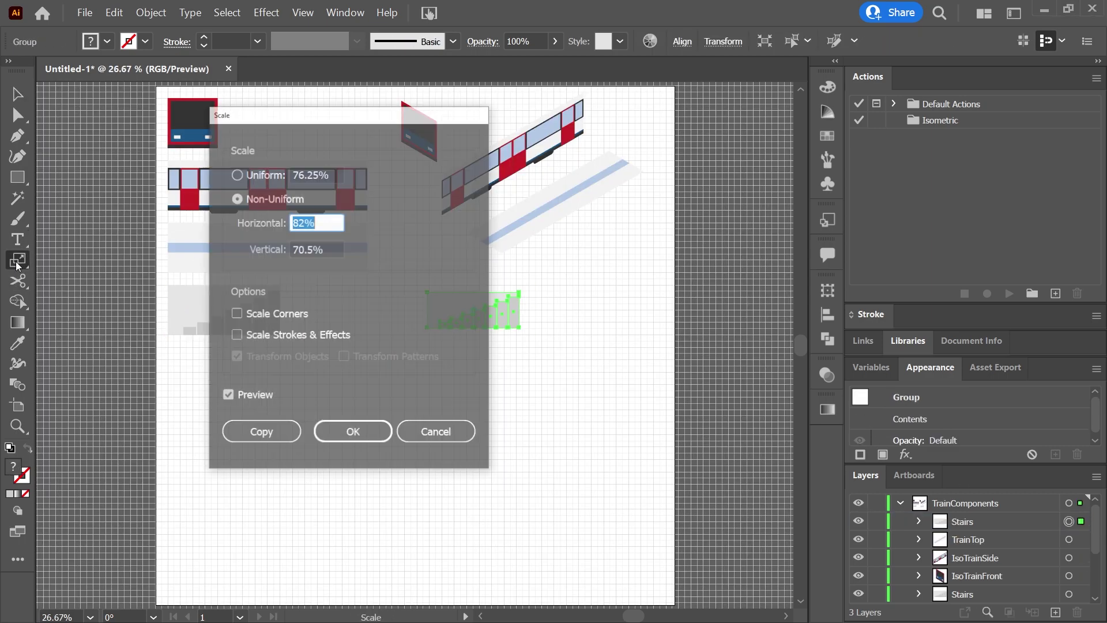
{"action": "left_click", "coordinate": [353, 433]}
- Shear the stairs copy by -30° along the horizontal axis and rotate it by 30°
{"action": "left_click", "coordinate": [18, 259]}
{"action": "left_click", "coordinate": [173, 317]}
{"action": "double_click", "coordinate": [18, 260]}
{"action": "left_click", "coordinate": [611, 485]}
{"action": "left_click", "coordinate": [18, 259]}
{"action": "left_click", "coordinate": [81, 260]}
{"action": "double_click", "coordinate": [17, 259]}
{"action": "left_click", "coordinate": [613, 413]}
- Rename the isometric stairs copy as IsoStairs and deselect it
{"action": "double_click", "coordinate": [997, 521]}
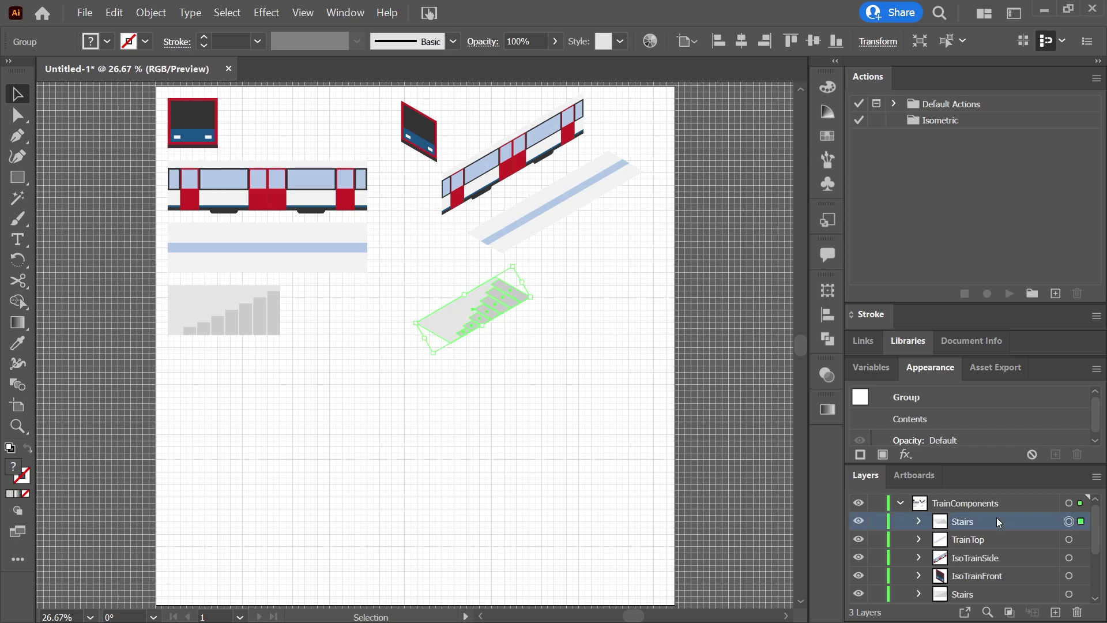
{"action": "type", "text": "IsoStairs"}
{"action": "key", "text": "Return"}
{"action": "left_click", "coordinate": [251, 355]}
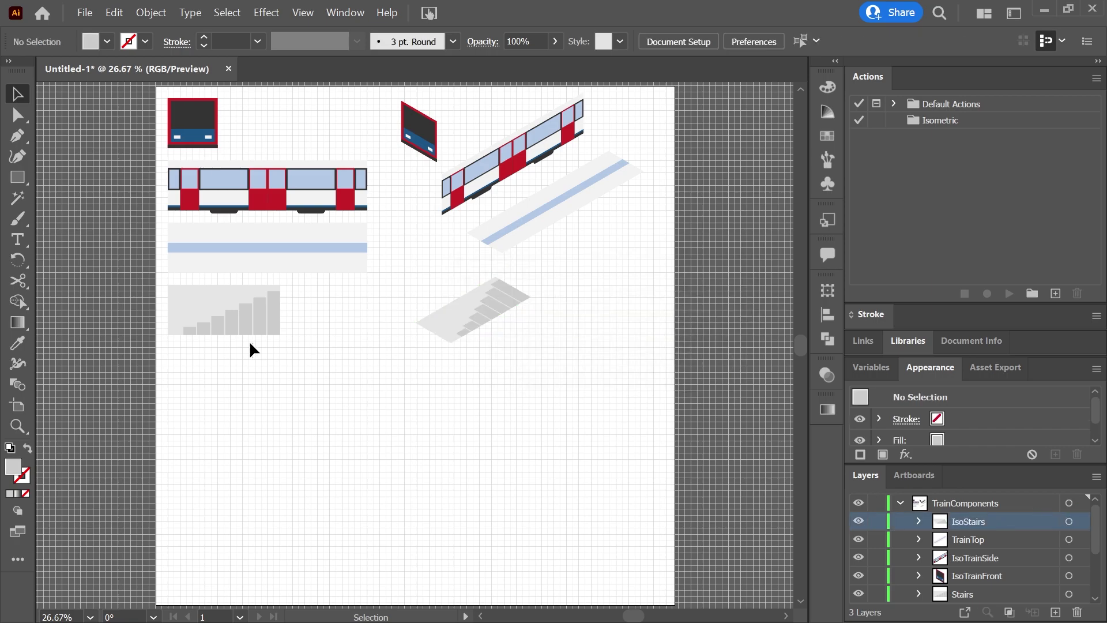
- Group the four flat components as OriginalComponents and hide the group
{"action": "left_click_drag", "start_coordinate": [252, 354], "coordinate": [190, 115]}
{"action": "scroll", "coordinate": [963, 586], "scroll_direction": "down", "scroll_amount": 2}
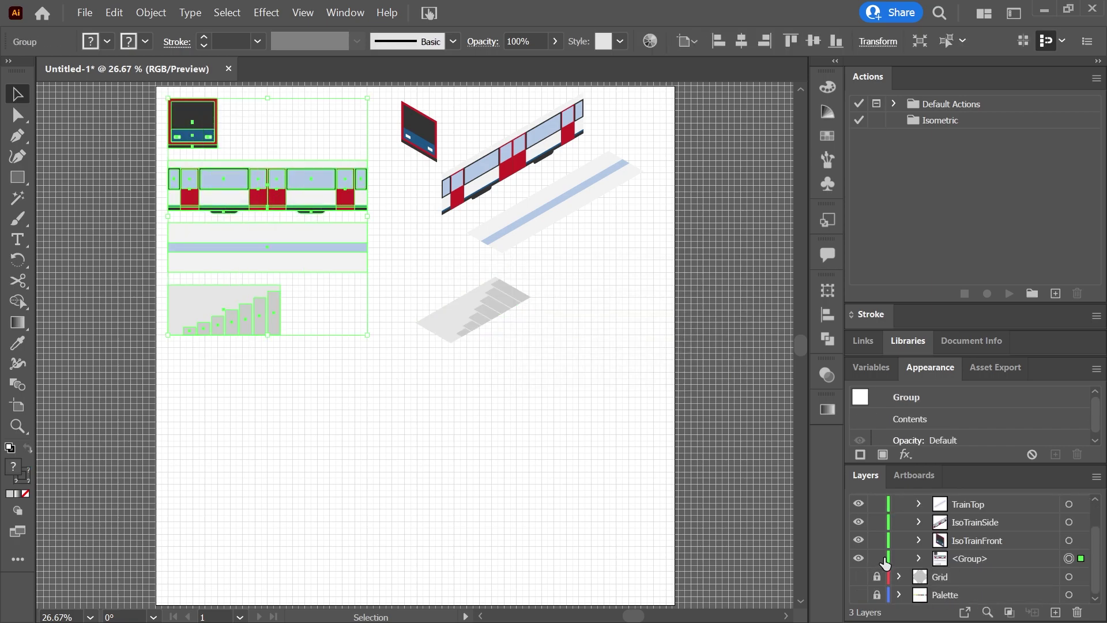
{"action": "double_click", "coordinate": [974, 558]}
{"action": "type", "text": "OriginalComponents"}
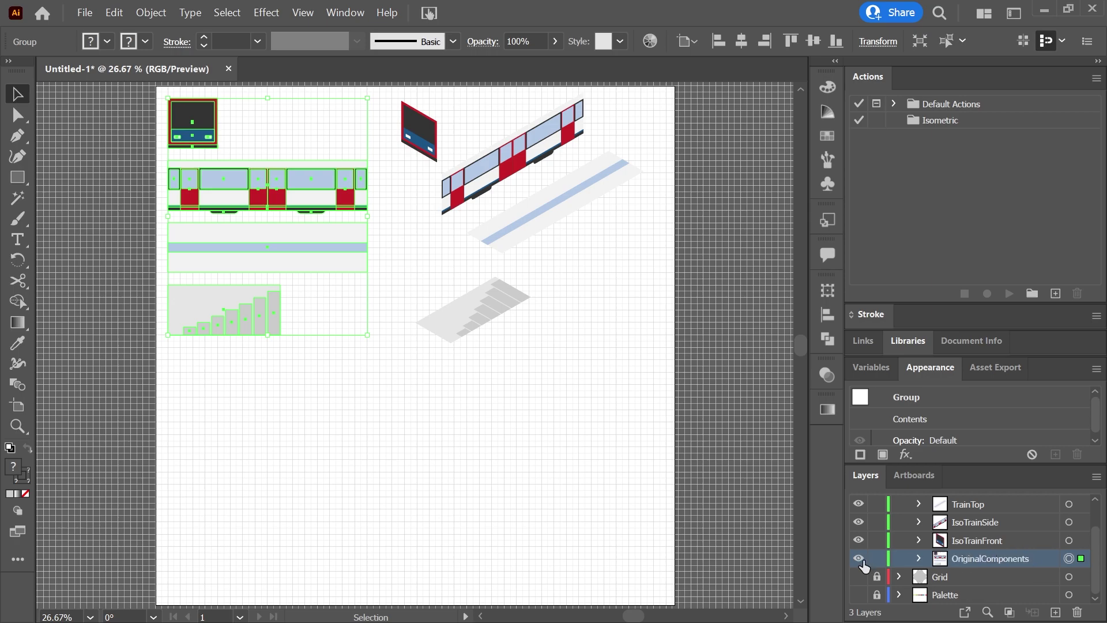
{"action": "left_click", "coordinate": [859, 558]}
- Gather the isometric train front, side and top in the artboard's upper left corner, with the stairs to their right
{"action": "scroll", "coordinate": [507, 388], "scroll_direction": "up", "scroll_amount": 1}
{"action": "scroll", "coordinate": [936, 545], "scroll_direction": "up", "scroll_amount": 2}
{"action": "left_click_drag", "start_coordinate": [419, 173], "coordinate": [205, 170]}
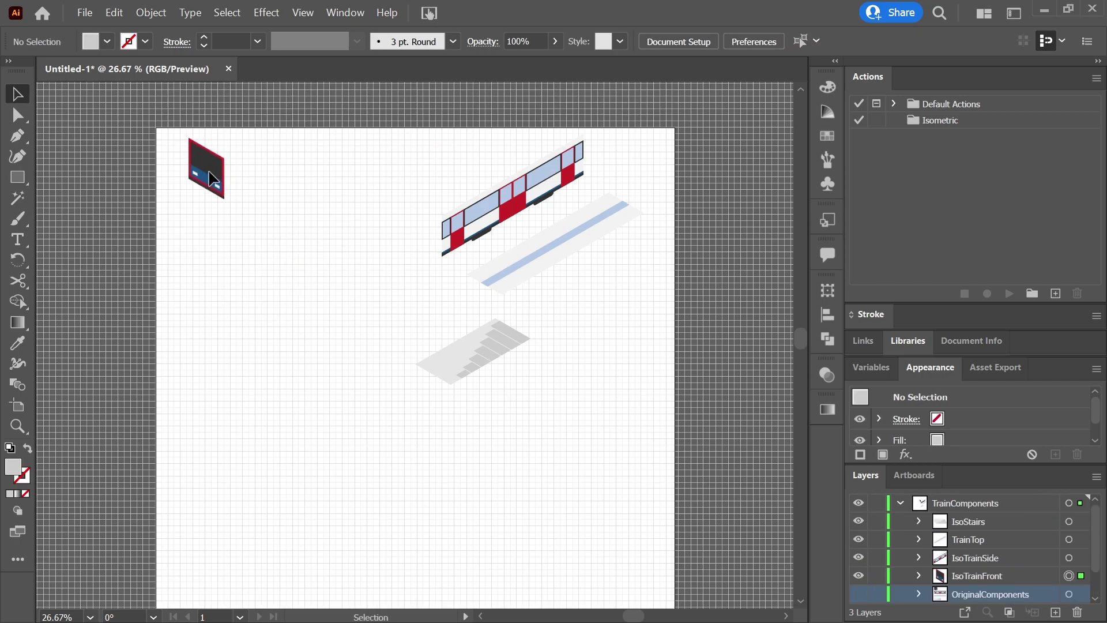
{"action": "left_click_drag", "start_coordinate": [512, 199], "coordinate": [255, 212]}
{"action": "left_click_drag", "start_coordinate": [567, 255], "coordinate": [311, 254]}
{"action": "left_click_drag", "start_coordinate": [484, 343], "coordinate": [437, 188]}
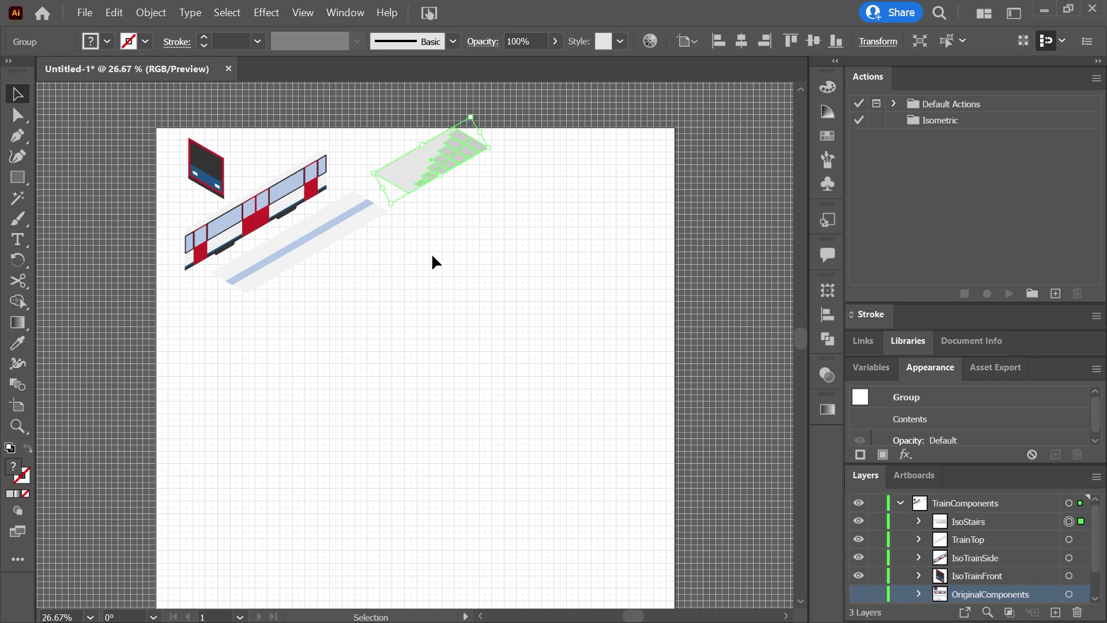
- Hide the standard square grid and show the isometric Grid layer
{"action": "left_click", "coordinate": [302, 12]}
{"action": "left_click", "coordinate": [319, 501]}
{"action": "left_click", "coordinate": [900, 503]}
{"action": "left_click", "coordinate": [859, 520]}
- Draw the bench's top face with the Pen tool as a parallelogram of three by one large isometric grid cells, about 358 px long
{"action": "scroll", "coordinate": [322, 299], "scroll_direction": "up", "scroll_amount": 3}
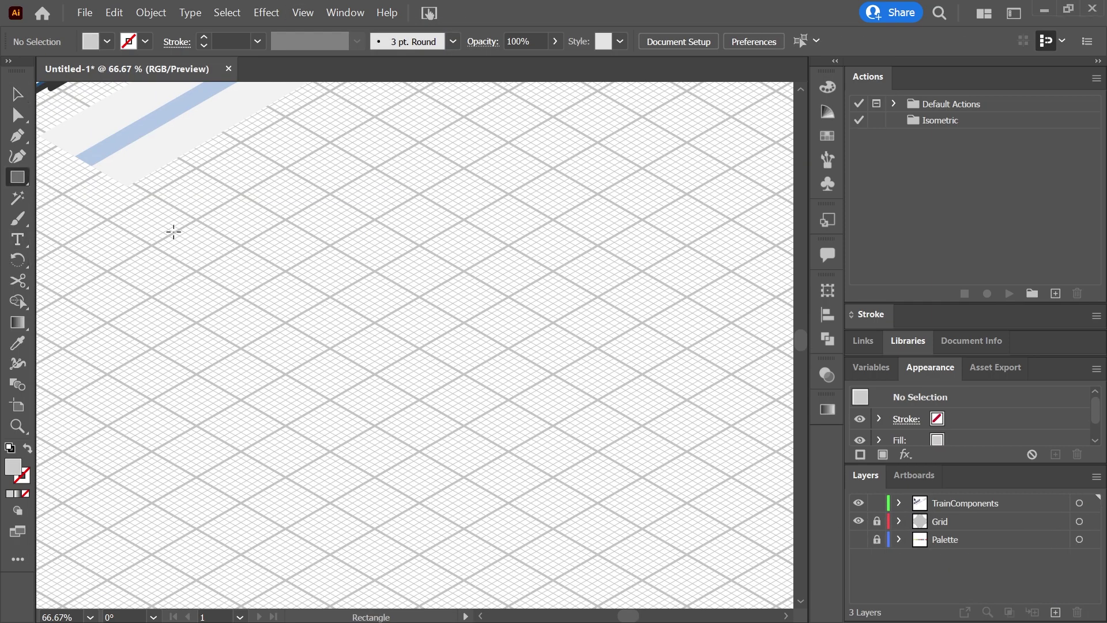
{"action": "left_click", "coordinate": [16, 141]}
{"action": "scroll", "coordinate": [289, 282], "scroll_direction": "up", "scroll_amount": 1}
{"action": "scroll", "coordinate": [230, 319], "scroll_direction": "up", "scroll_amount": 1}
{"action": "left_click", "coordinate": [223, 317]}
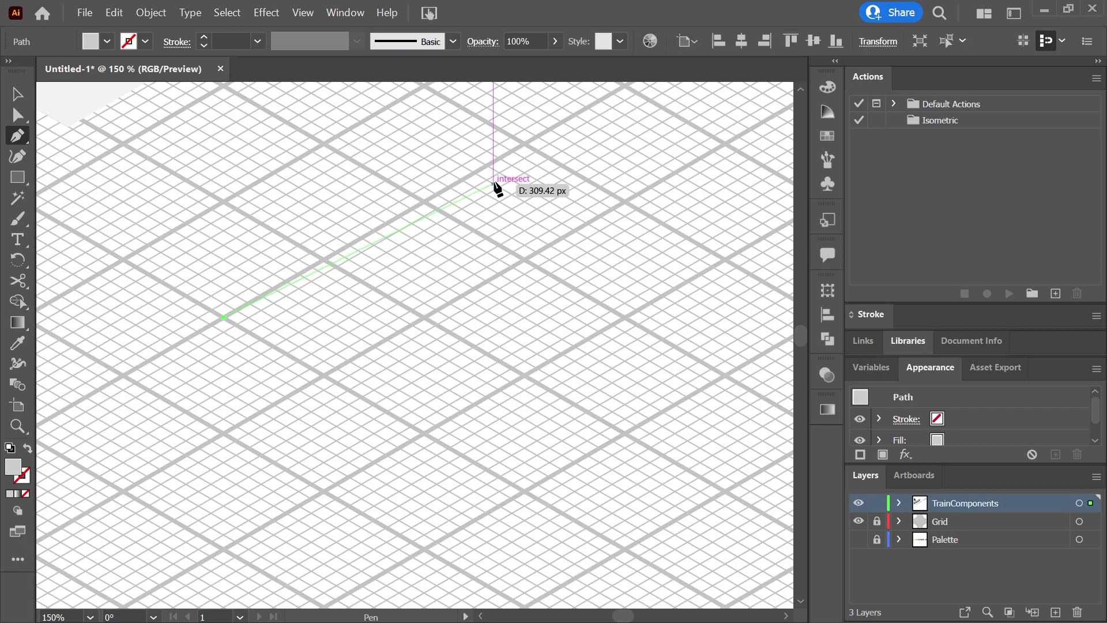
{"action": "left_click", "coordinate": [524, 143]}
{"action": "left_click", "coordinate": [625, 202]}
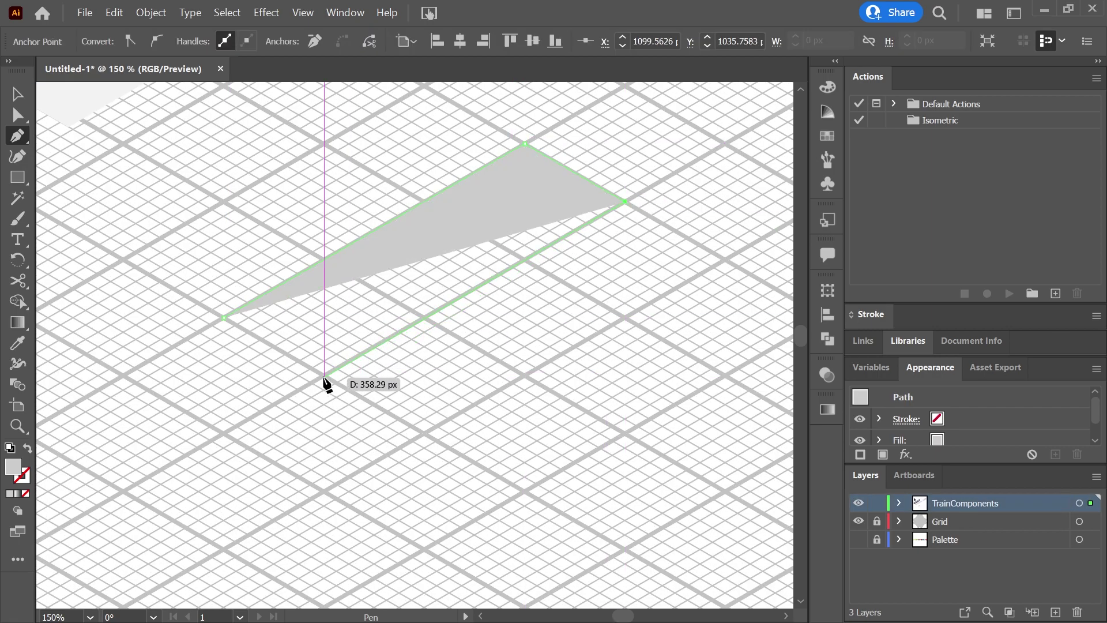
{"action": "left_click", "coordinate": [324, 375]}
- Fill the bench's top face with a lighter gray swatch
{"action": "key", "text": "v"}
{"action": "left_click", "coordinate": [395, 305]}
{"action": "left_click", "coordinate": [106, 40]}
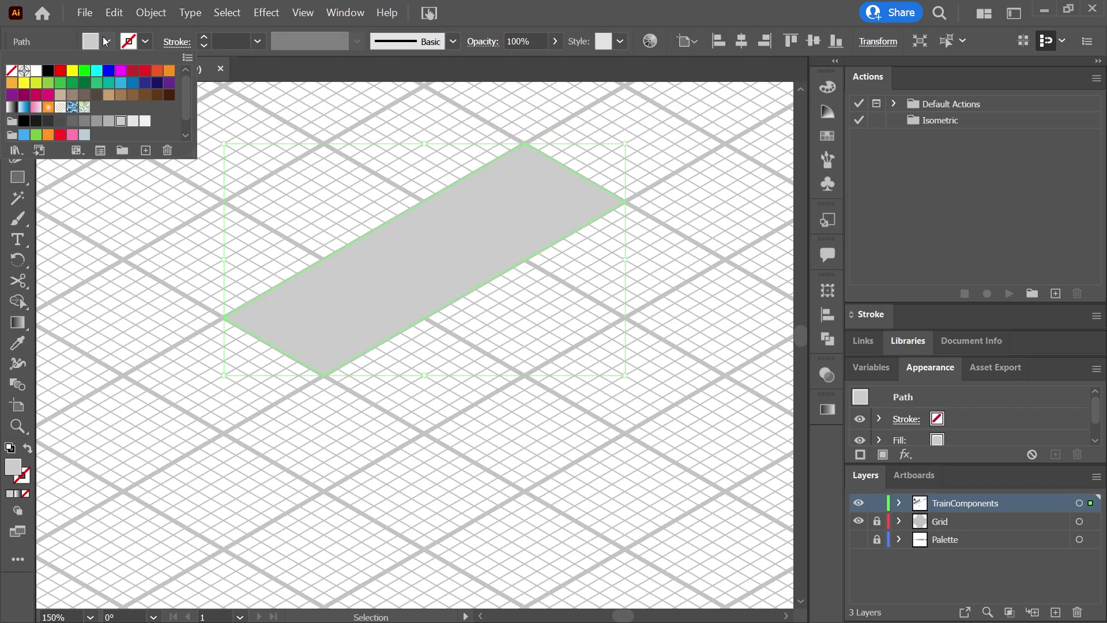
{"action": "left_click", "coordinate": [126, 136]}
{"action": "key", "text": "Escape"}
- Draw the bench's left end face with the Pen tool, dropping about 119 px below the short edge of the top face
{"action": "left_click", "coordinate": [17, 136]}
{"action": "left_click", "coordinate": [119, 210], "text": "ctrl"}
{"action": "left_click", "coordinate": [223, 317]}
{"action": "left_click", "coordinate": [224, 436]}
{"action": "left_click", "coordinate": [324, 491]}
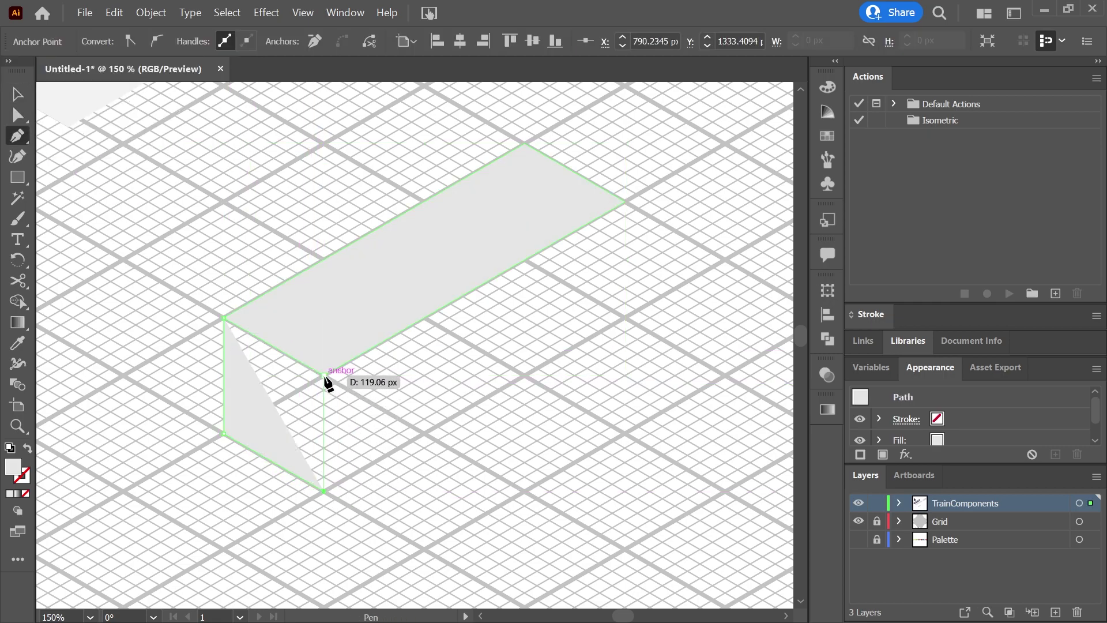
{"action": "left_click", "coordinate": [324, 375]}
{"action": "left_click", "coordinate": [223, 317]}
- Fill the bench's end face with a slightly darker gray than the top
{"action": "key", "text": "v"}
{"action": "left_click", "coordinate": [106, 41]}
{"action": "left_click", "coordinate": [107, 137]}
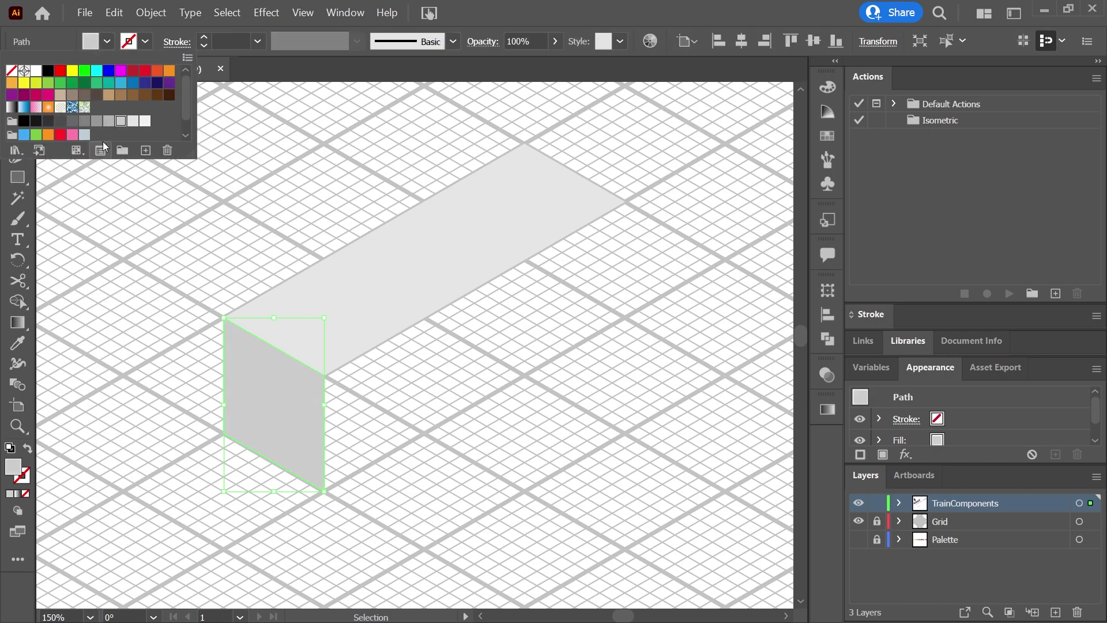
{"action": "key", "text": "Escape"}
- Start the bench's long front face along the top face's lower edge and down its far corner, with opacity at 44%
{"action": "left_click", "coordinate": [18, 136]}
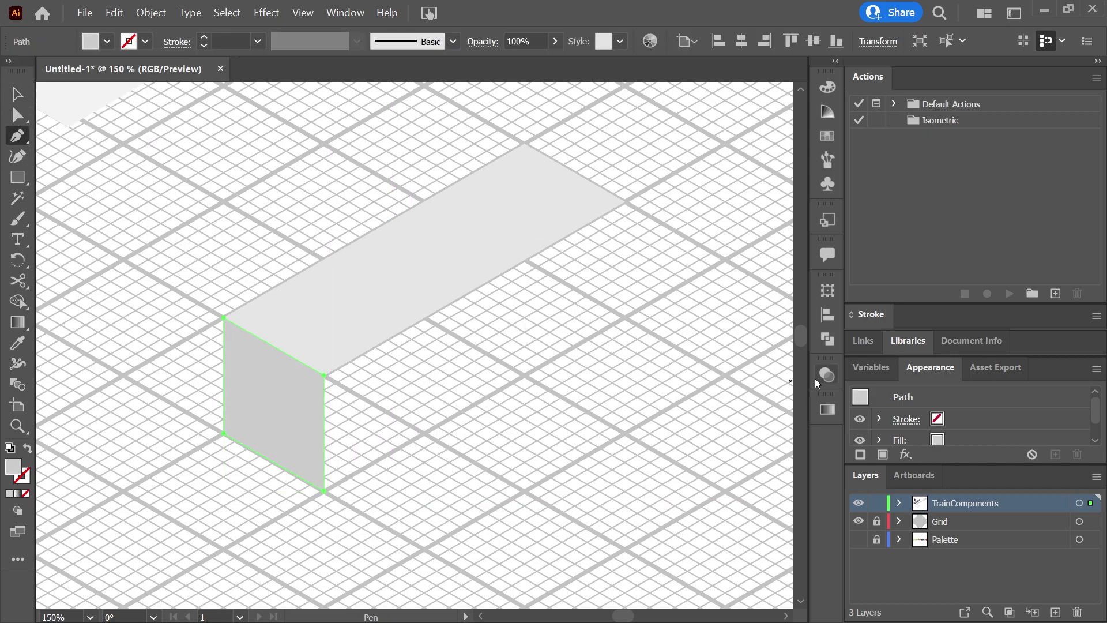
{"action": "left_click", "coordinate": [827, 375]}
{"action": "key", "text": "ctrl+shift+a"}
{"action": "left_click", "coordinate": [324, 491]}
{"action": "left_click", "coordinate": [324, 375]}
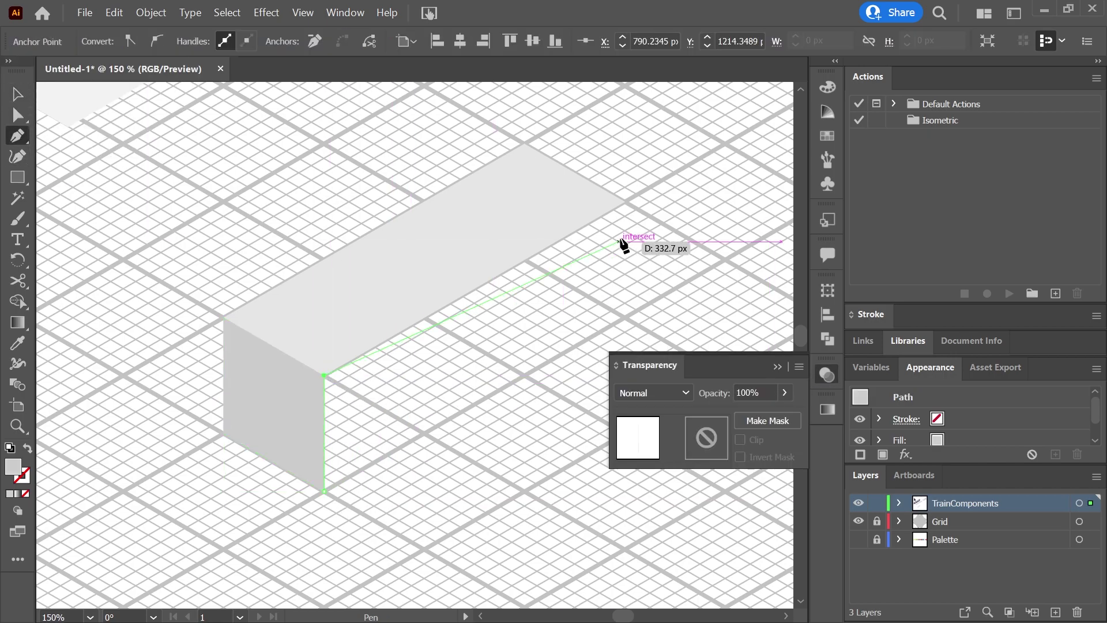
{"action": "left_click", "coordinate": [625, 202]}
{"action": "left_click", "coordinate": [624, 317]}
{"action": "left_click", "coordinate": [784, 393]}
{"action": "left_click", "coordinate": [746, 413]}
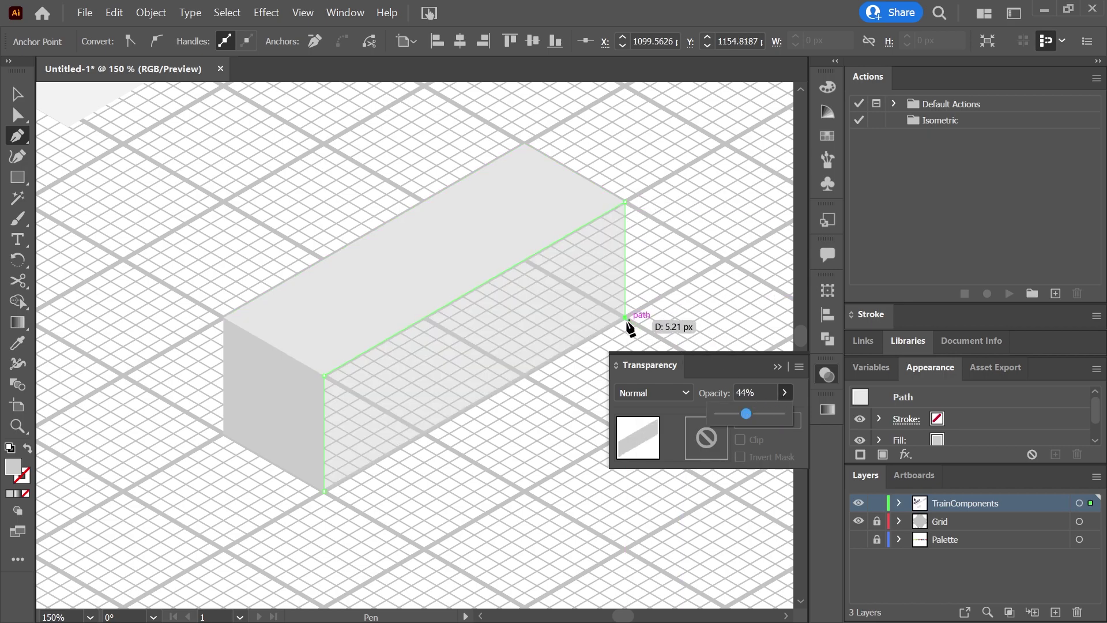
- Complete the front face path around a leg opening, leaving a narrow upper beam and a narrow leg at each end
{"action": "left_click", "coordinate": [600, 330]}
{"action": "left_click", "coordinate": [600, 332]}
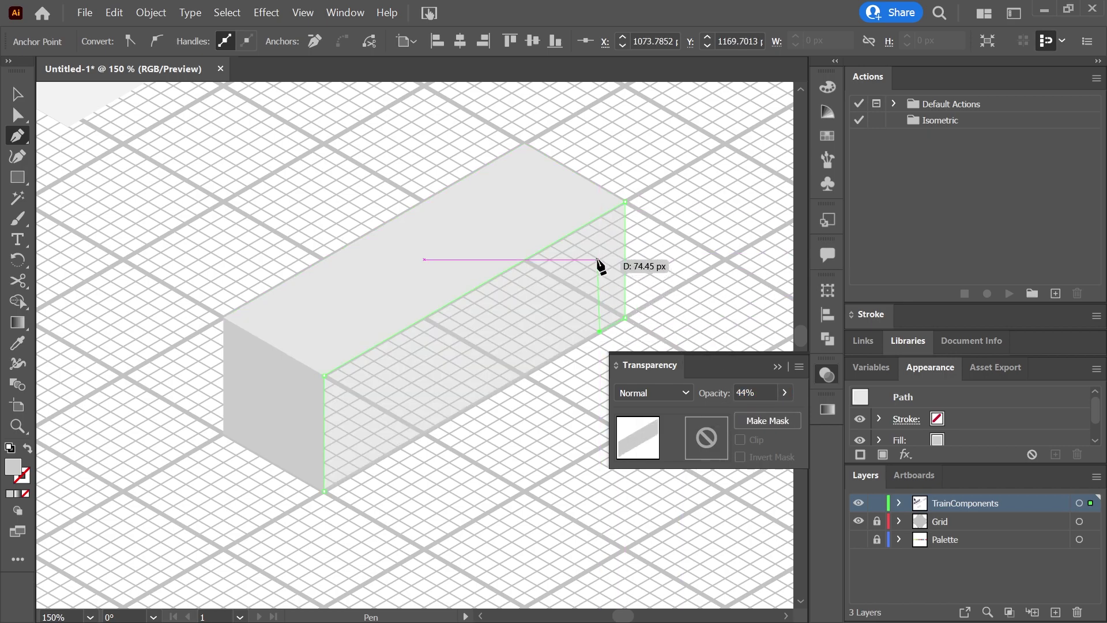
{"action": "left_click", "coordinate": [599, 245]}
{"action": "left_click", "coordinate": [350, 390]}
{"action": "left_click", "coordinate": [349, 476]}
{"action": "left_click", "coordinate": [324, 489]}
{"action": "key", "text": "v"}
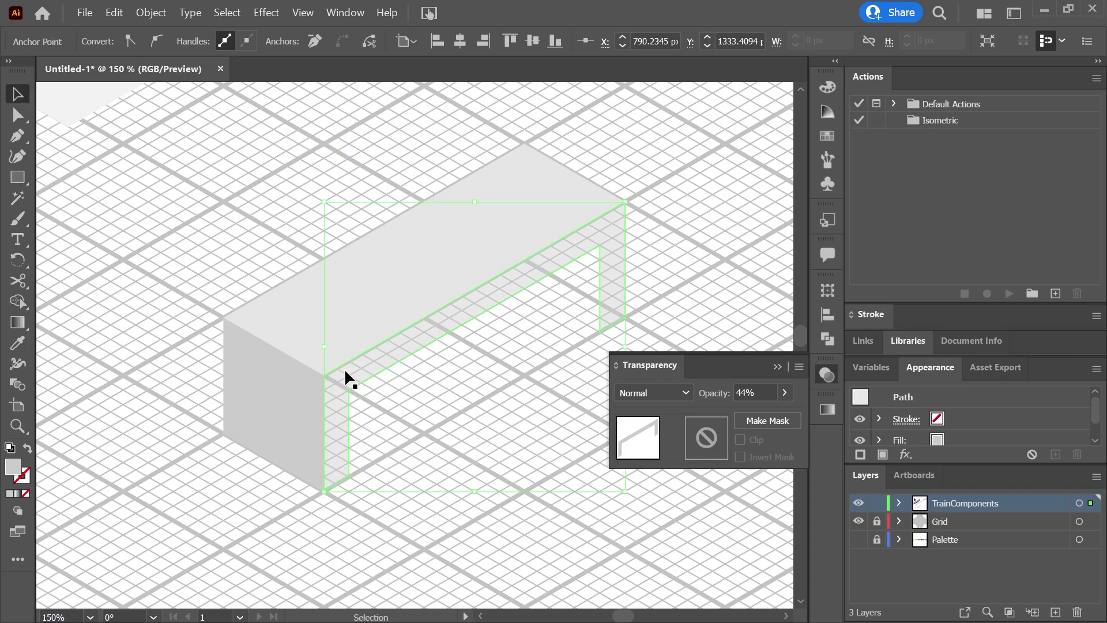
- Set the bench front face's opacity to 100% and fill it with a medium gray darker than the end face
{"action": "left_click", "coordinate": [784, 392]}
{"action": "left_click_drag", "start_coordinate": [743, 413], "coordinate": [786, 414]}
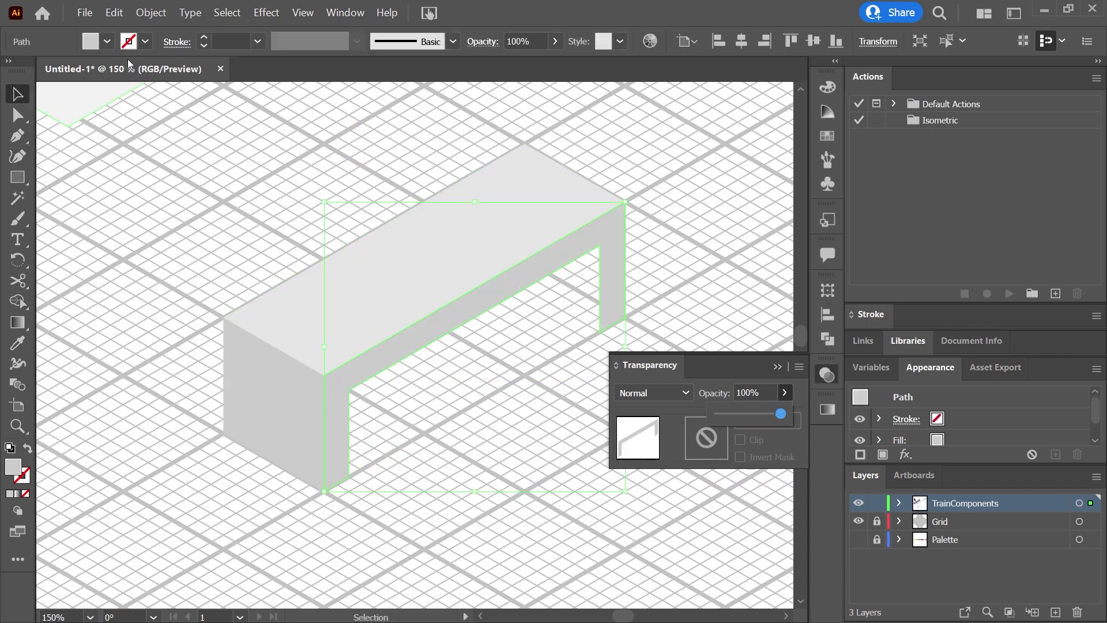
{"action": "left_click", "coordinate": [109, 39]}
{"action": "left_click", "coordinate": [110, 39]}
{"action": "left_click", "coordinate": [108, 123]}
- Draw the triangular visible inner side of the bench's far leg inside the opening with the Pen tool
{"action": "left_click", "coordinate": [18, 137]}
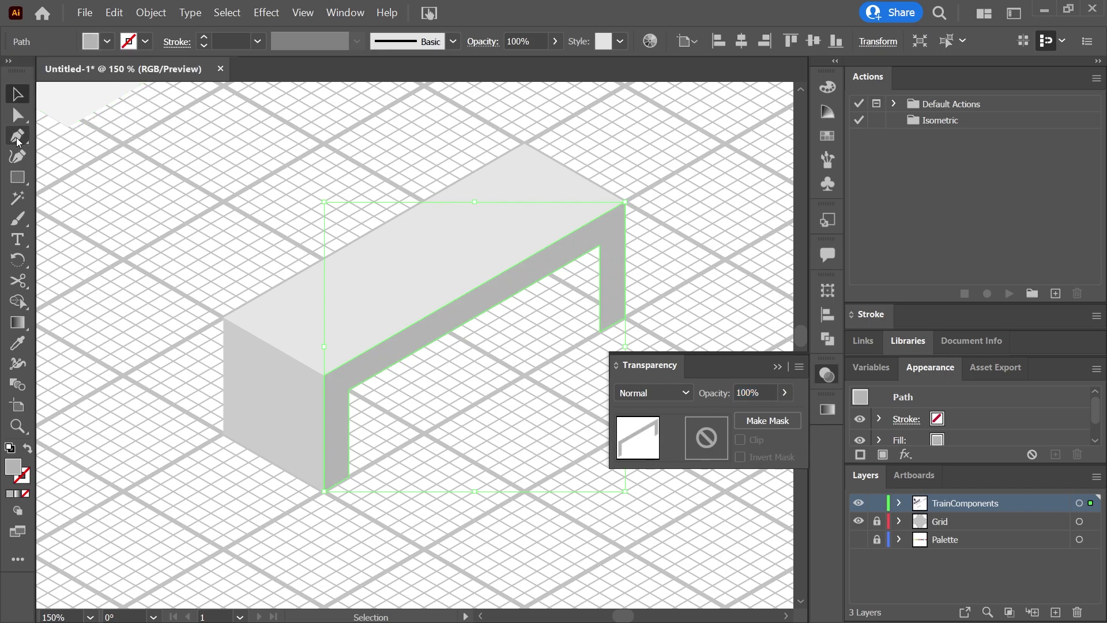
{"action": "left_click", "coordinate": [610, 338], "text": "ctrl"}
{"action": "left_click", "coordinate": [600, 331]}
{"action": "left_click", "coordinate": [525, 289]}
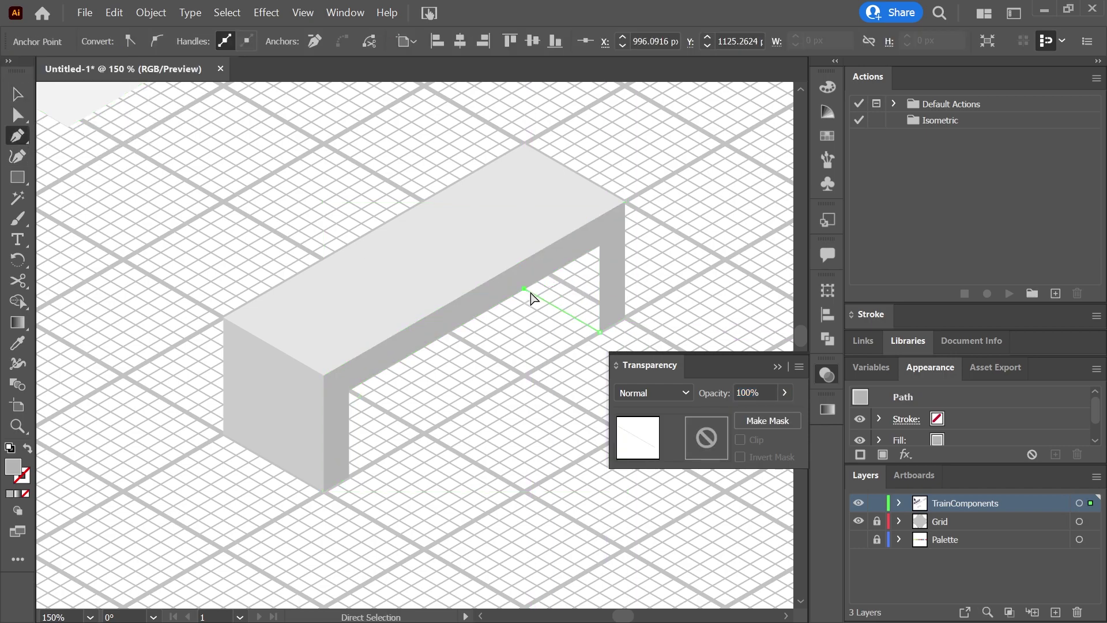
{"action": "left_click", "coordinate": [600, 246]}
{"action": "key", "text": "ctrl+z"}
{"action": "left_click", "coordinate": [600, 246]}
- Fill the far leg's inner side with the same light gray as the end face
{"action": "left_click", "coordinate": [17, 94]}
{"action": "left_click", "coordinate": [578, 281]}
{"action": "left_click", "coordinate": [107, 41]}
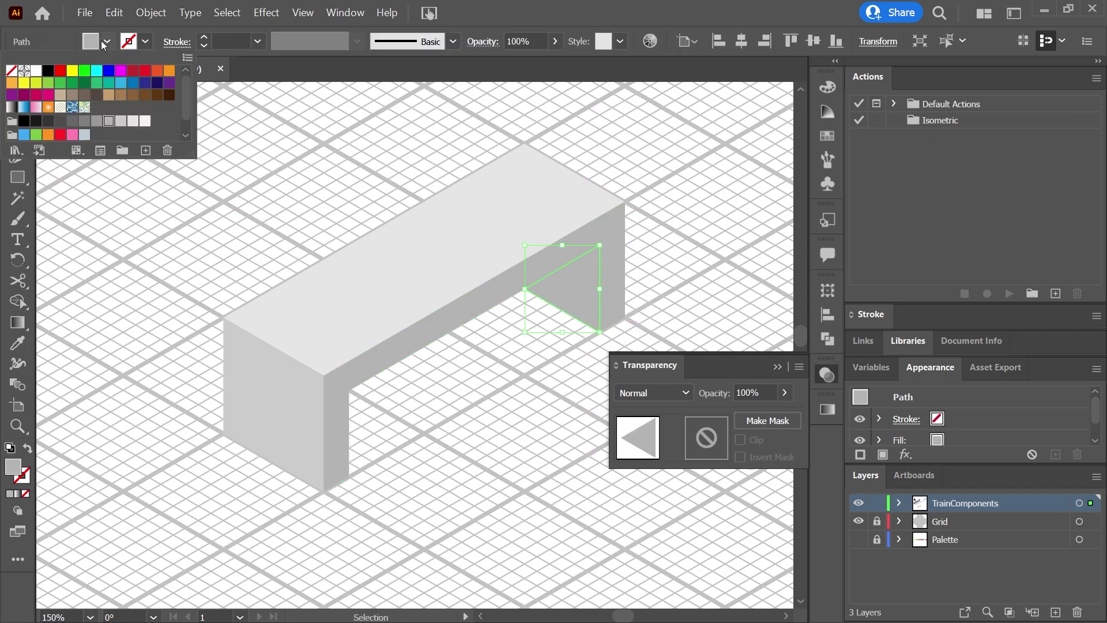
{"action": "left_click", "coordinate": [122, 120]}
{"action": "left_click", "coordinate": [452, 378]}
- Group all the bench faces and name the group IsoBench
{"action": "scroll", "coordinate": [509, 336], "scroll_direction": "down", "scroll_amount": 1}
{"action": "left_click", "coordinate": [358, 427], "text": "shift"}
{"action": "right_click", "coordinate": [408, 316]}
{"action": "left_click", "coordinate": [436, 385]}
{"action": "left_click", "coordinate": [900, 503]}
{"action": "double_click", "coordinate": [978, 522]}
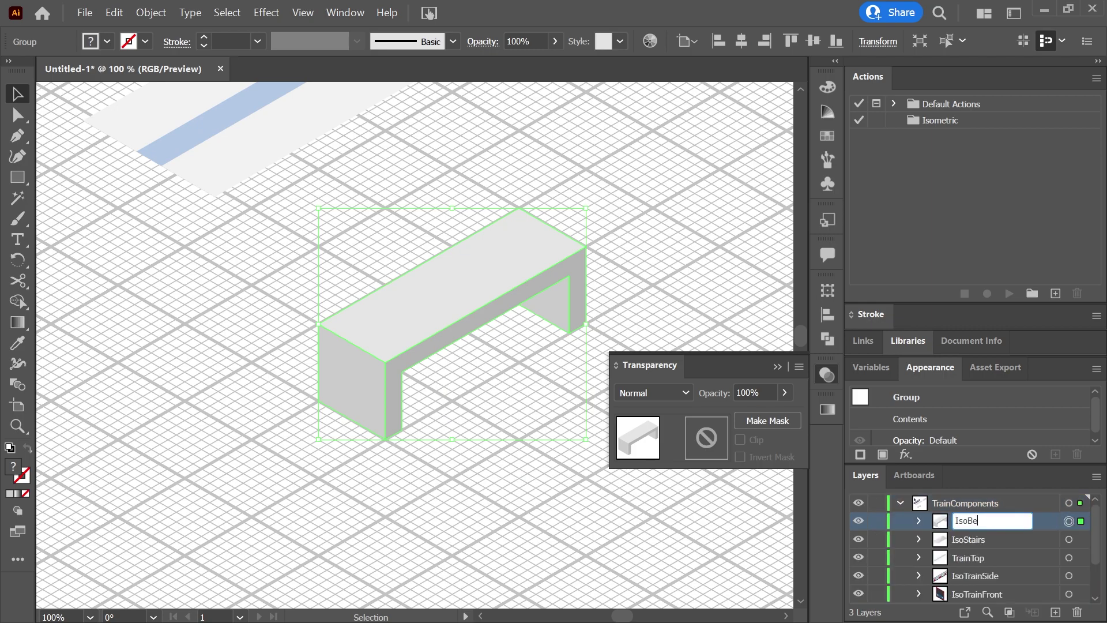
- Rename the TrainTop group as IsoTrainTop
{"action": "scroll", "coordinate": [1009, 528], "scroll_direction": "down", "scroll_amount": 1}
{"action": "scroll", "coordinate": [1010, 542], "scroll_direction": "up", "scroll_amount": 1}
{"action": "double_click", "coordinate": [1002, 555]}
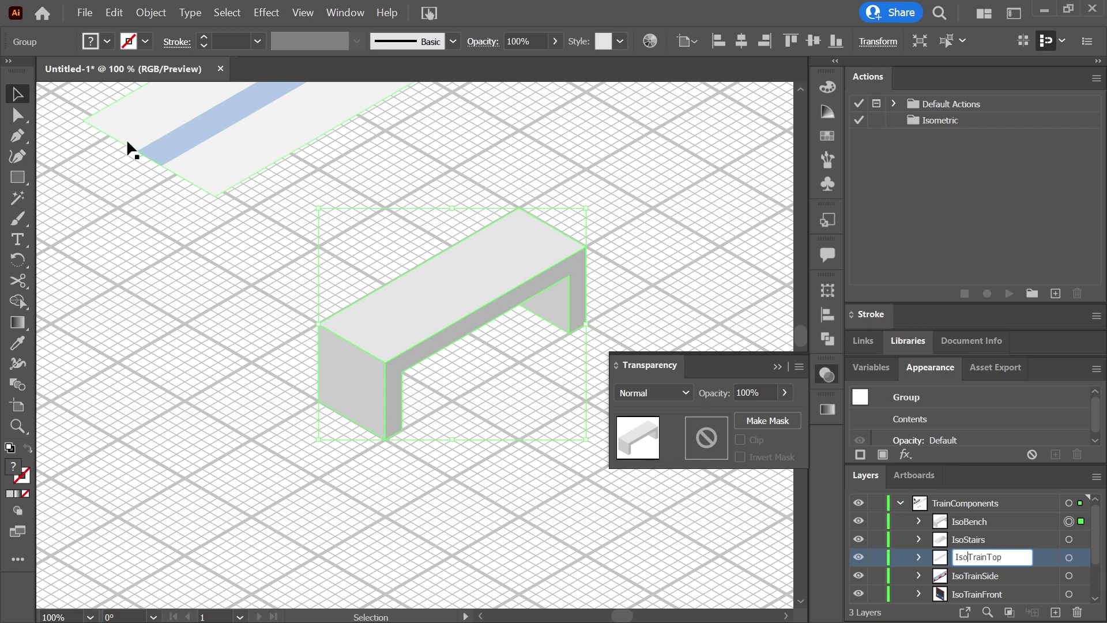
{"action": "left_click", "coordinate": [689, 300]}
- Draw a diamond-shaped cube top covering one major grid cell with the Pen tool, in the empty grid area beyond the bench
{"action": "scroll", "coordinate": [946, 528], "scroll_direction": "down", "scroll_amount": 1}
{"action": "scroll", "coordinate": [947, 528], "scroll_direction": "up", "scroll_amount": 1}
{"action": "scroll", "coordinate": [622, 340], "scroll_direction": "down", "scroll_amount": 2}
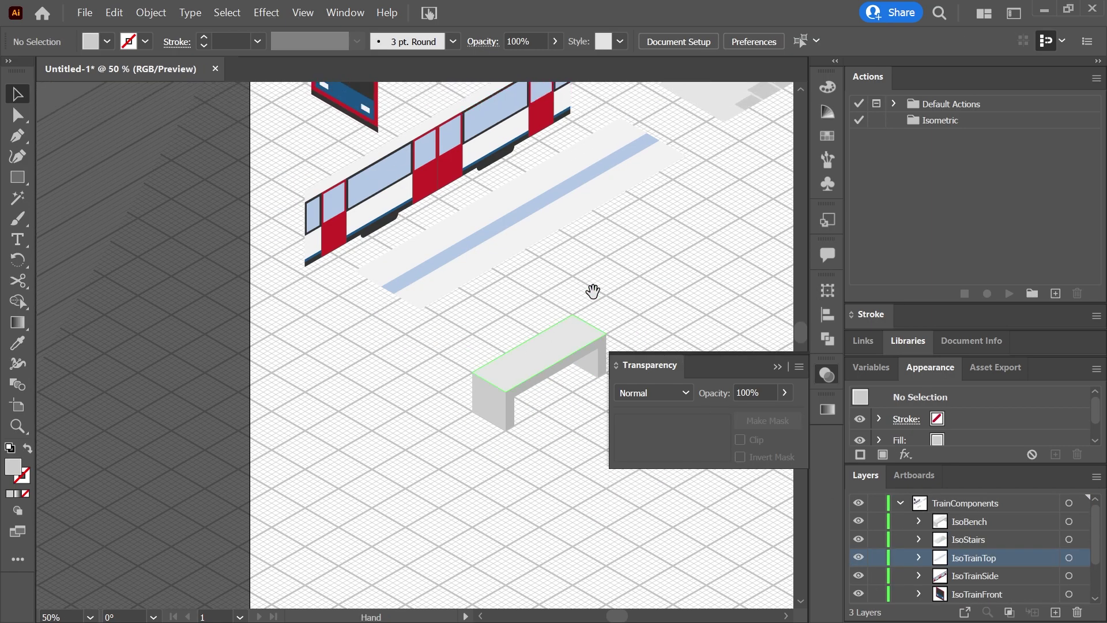
{"action": "scroll", "coordinate": [571, 312], "scroll_direction": "right", "scroll_amount": 3}
{"action": "scroll", "coordinate": [443, 337], "scroll_direction": "up", "scroll_amount": 2}
{"action": "left_click", "coordinate": [10, 139]}
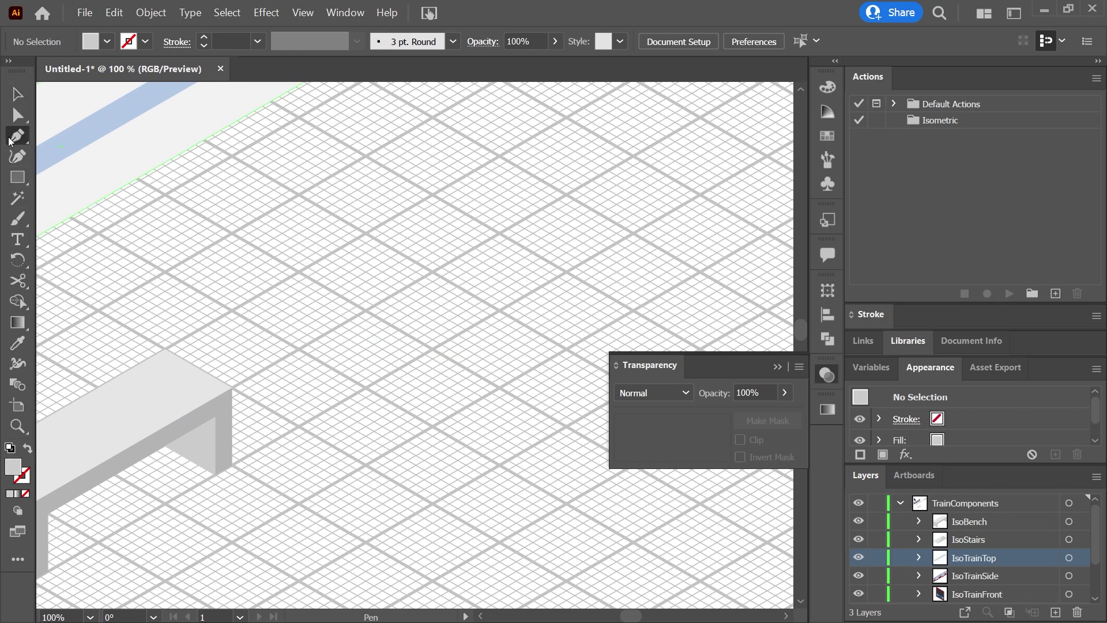
{"action": "left_click_drag", "start_coordinate": [499, 156], "coordinate": [466, 181]}
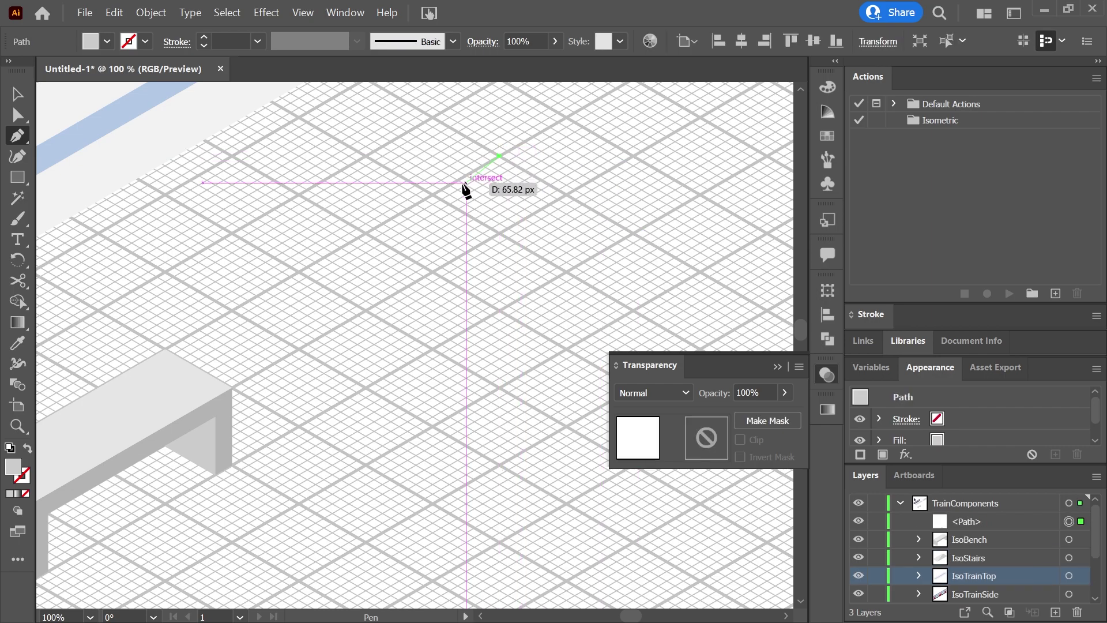
{"action": "left_click", "coordinate": [433, 195]}
{"action": "left_click", "coordinate": [500, 234]}
{"action": "left_click", "coordinate": [566, 194]}
{"action": "left_click", "coordinate": [501, 157]}
{"action": "key", "text": "ctrl+shift+a"}
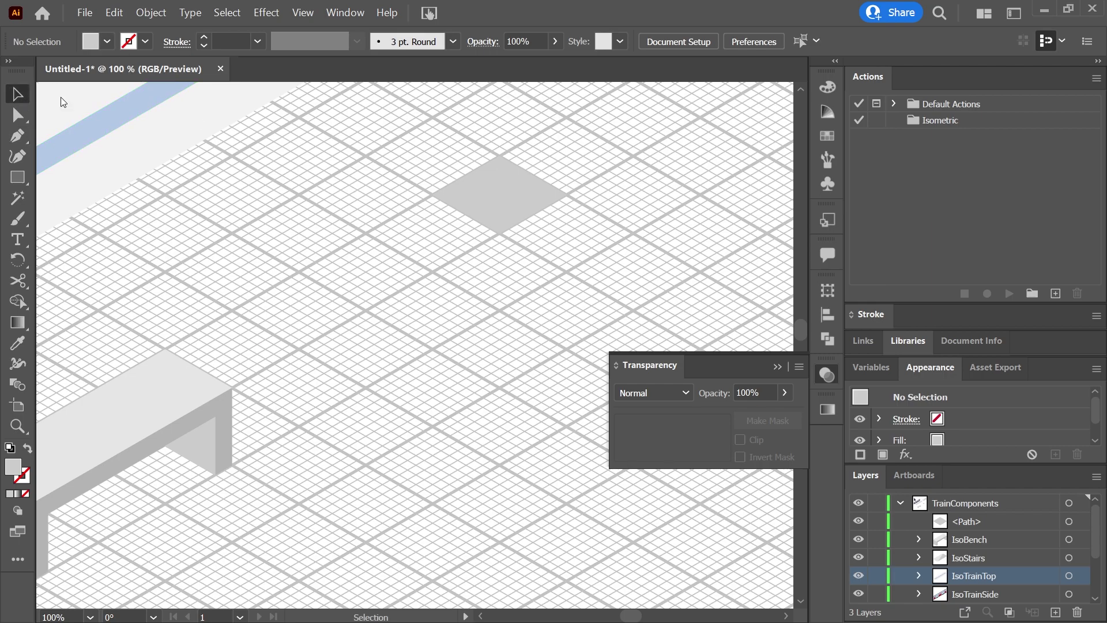
- Fill the diamond-shaped top face with the light yellow-green swatch
{"action": "left_click", "coordinate": [499, 196]}
{"action": "left_click", "coordinate": [106, 42]}
{"action": "scroll", "coordinate": [92, 125], "scroll_direction": "down", "scroll_amount": 3}
{"action": "left_click", "coordinate": [56, 134]}
{"action": "left_click", "coordinate": [396, 247]}
- Draw the cube's left face with the Pen tool, one major grid cell high, below the top face's left edge
{"action": "left_click", "coordinate": [17, 136]}
{"action": "key", "text": "ctrl+shift+a"}
{"action": "left_click", "coordinate": [433, 195]}
{"action": "left_click", "coordinate": [433, 271]}
{"action": "left_click", "coordinate": [499, 310]}
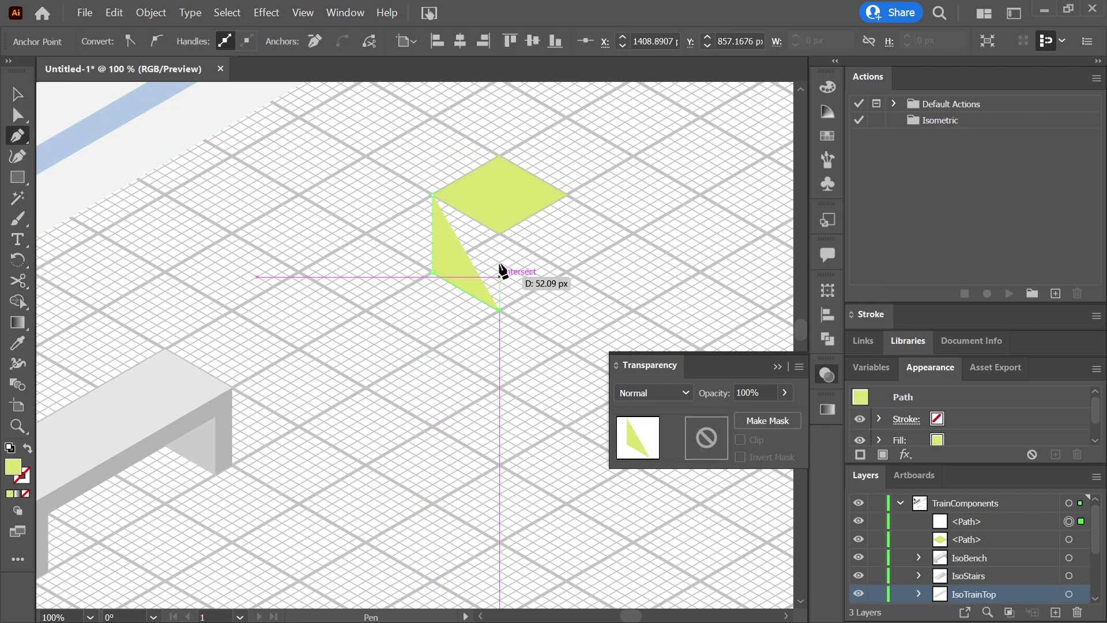
{"action": "left_click", "coordinate": [499, 233]}
{"action": "left_click", "coordinate": [433, 195]}
- Fill the cube's left face with the light green swatch
{"action": "scroll", "coordinate": [554, 235], "scroll_direction": "up", "scroll_amount": 2}
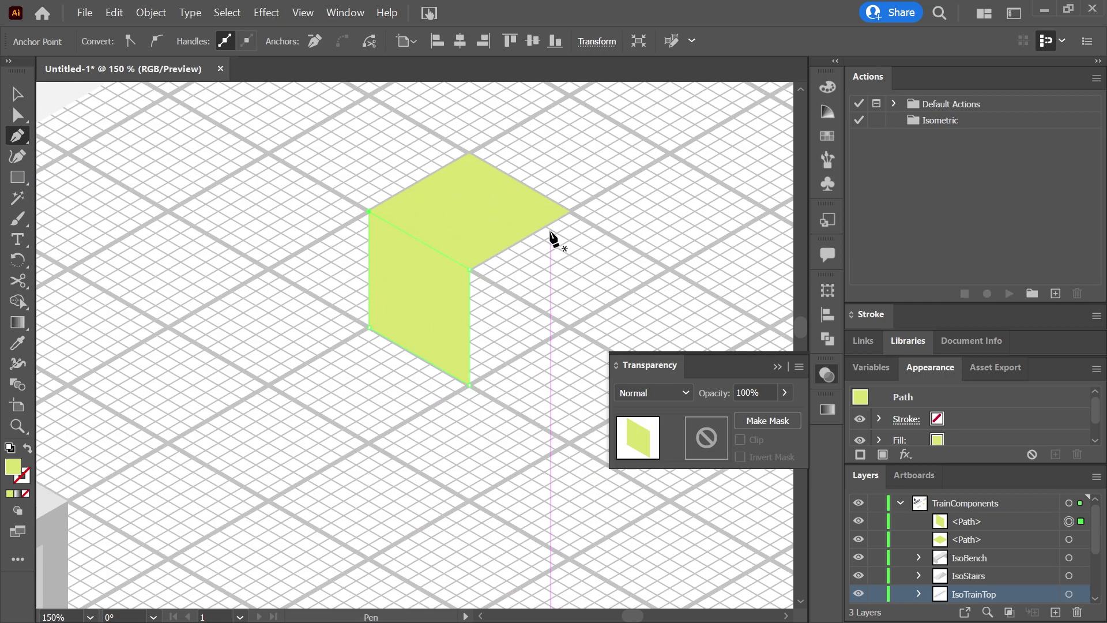
{"action": "left_click", "coordinate": [13, 95]}
{"action": "left_click", "coordinate": [107, 41]}
{"action": "left_click", "coordinate": [59, 138]}
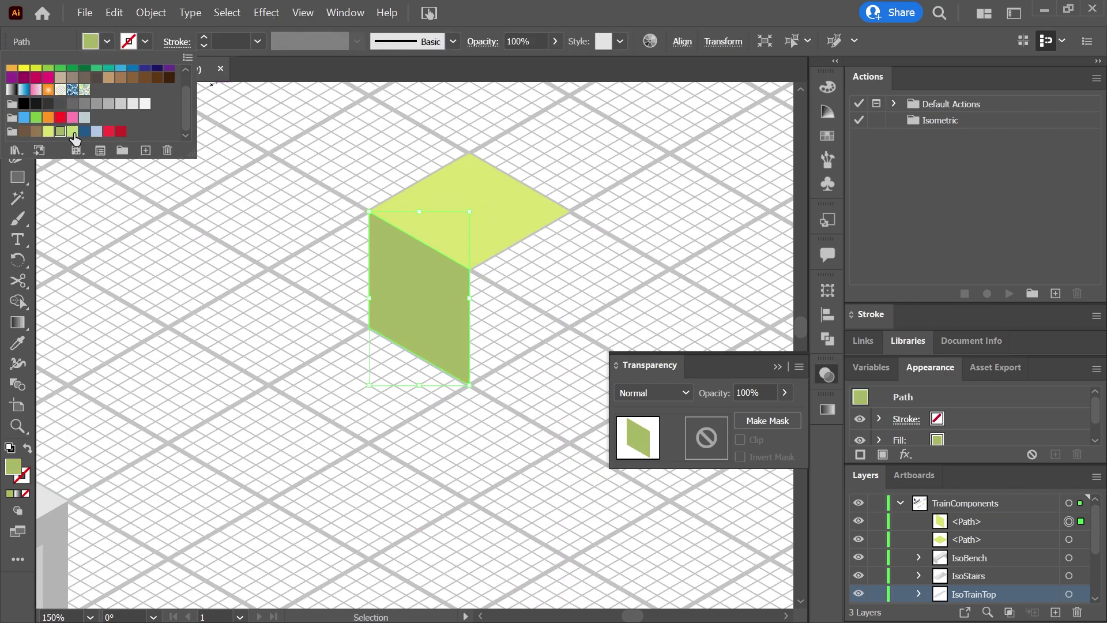
{"action": "left_click", "coordinate": [75, 139]}
- Draw the cube's right face with the Pen tool and fill it with the darker olive green swatch
{"action": "left_click", "coordinate": [469, 269]}
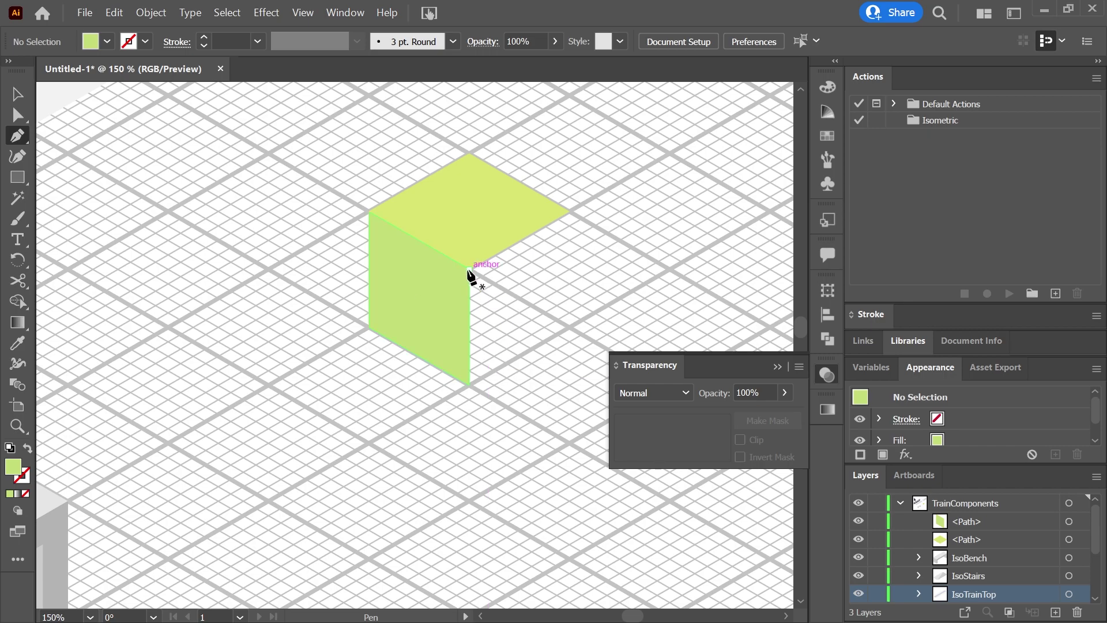
{"action": "left_click", "coordinate": [469, 385]}
{"action": "left_click", "coordinate": [570, 326]}
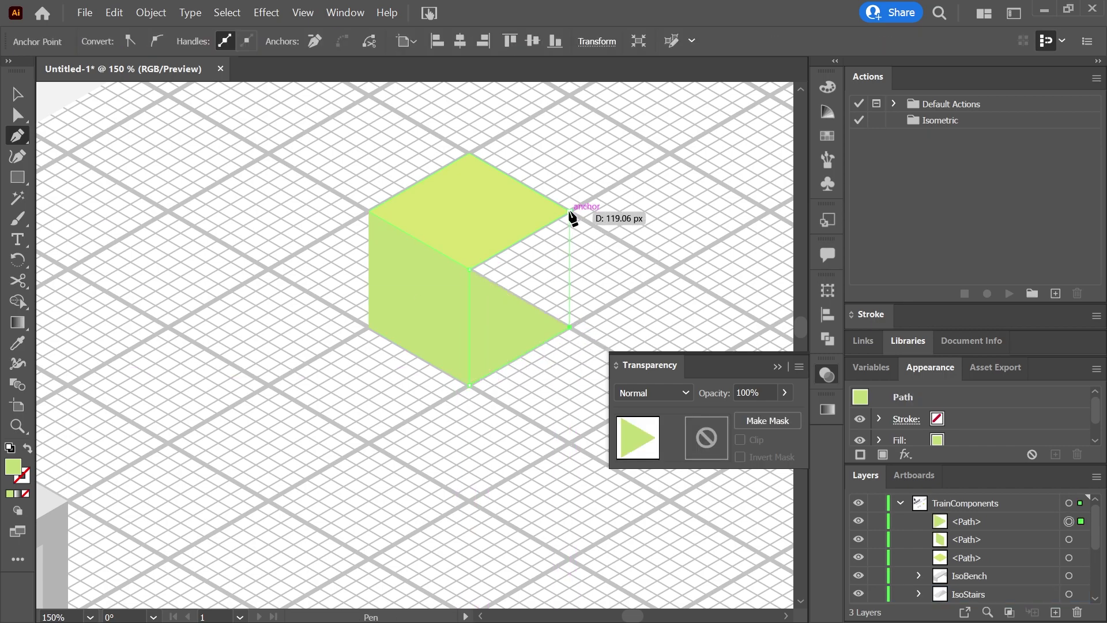
{"action": "left_click", "coordinate": [570, 211]}
{"action": "left_click", "coordinate": [108, 42]}
{"action": "left_click", "coordinate": [65, 131]}
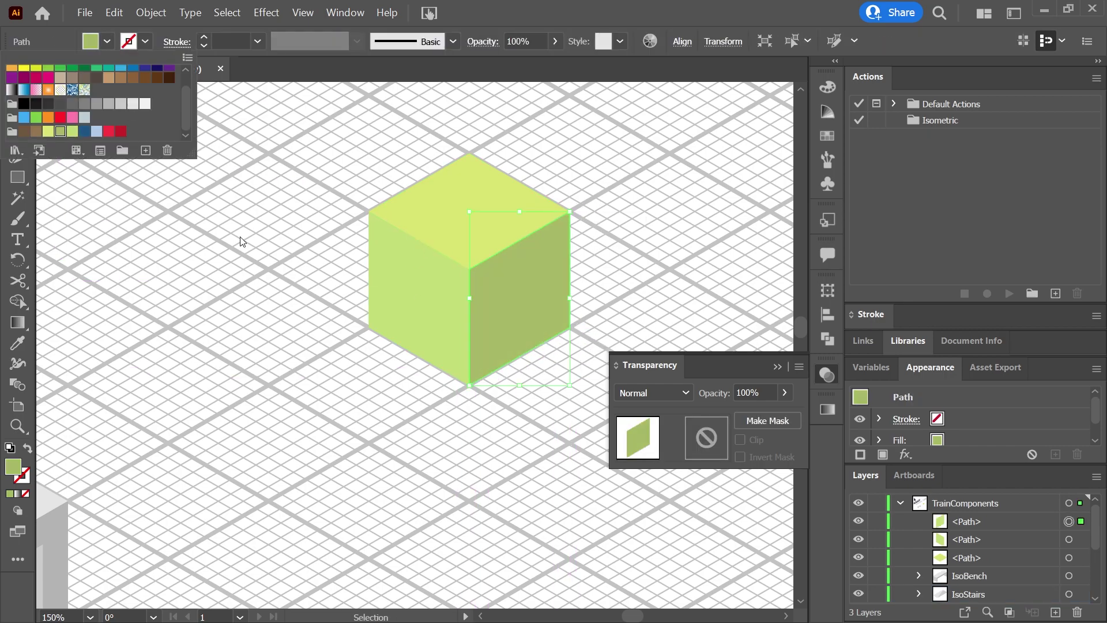
{"action": "left_click", "coordinate": [611, 201]}
- Group the three faces of the green cube
{"action": "left_click_drag", "start_coordinate": [608, 174], "coordinate": [585, 183]}
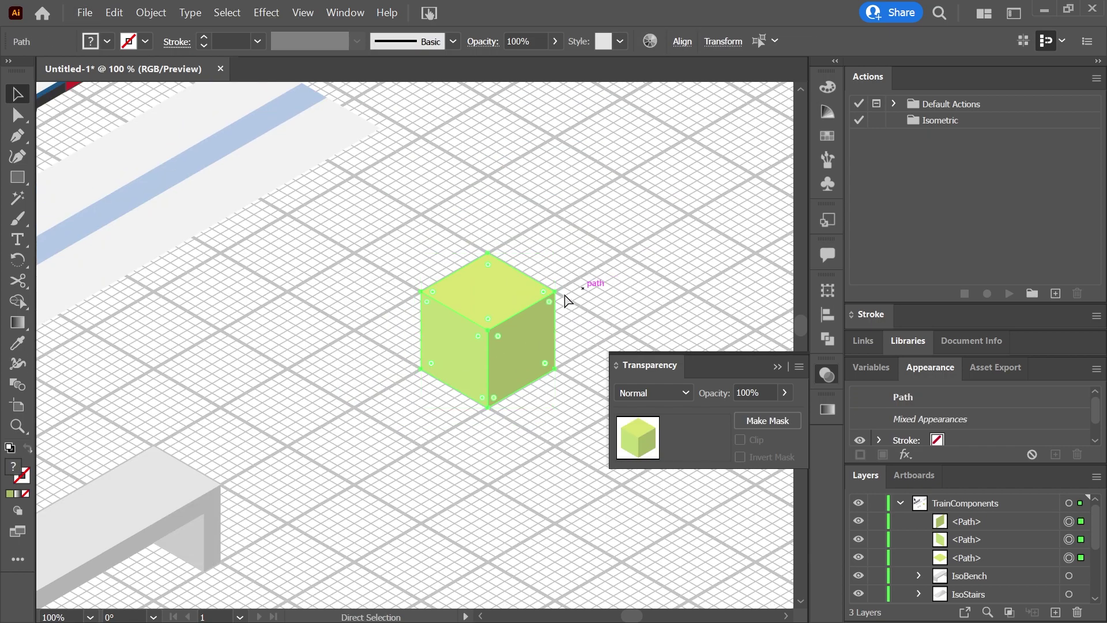
{"action": "right_click", "coordinate": [493, 297]}
{"action": "left_click", "coordinate": [522, 375]}
- Duplicate the green cube, scale the copy to about 60% and center it on top of the large cube
{"action": "left_click_drag", "start_coordinate": [423, 325], "coordinate": [495, 232]}
{"action": "left_click_drag", "start_coordinate": [555, 176], "coordinate": [536, 207]}
{"action": "scroll", "coordinate": [555, 240], "scroll_direction": "up", "scroll_amount": 1}
{"action": "left_click_drag", "start_coordinate": [460, 255], "coordinate": [460, 281]}
{"action": "left_click", "coordinate": [578, 240]}
- Draw the left face of a narrow tree trunk with the Pen tool, straight down from the large cube's bottom corner
{"action": "scroll", "coordinate": [577, 240], "scroll_direction": "down", "scroll_amount": 4}
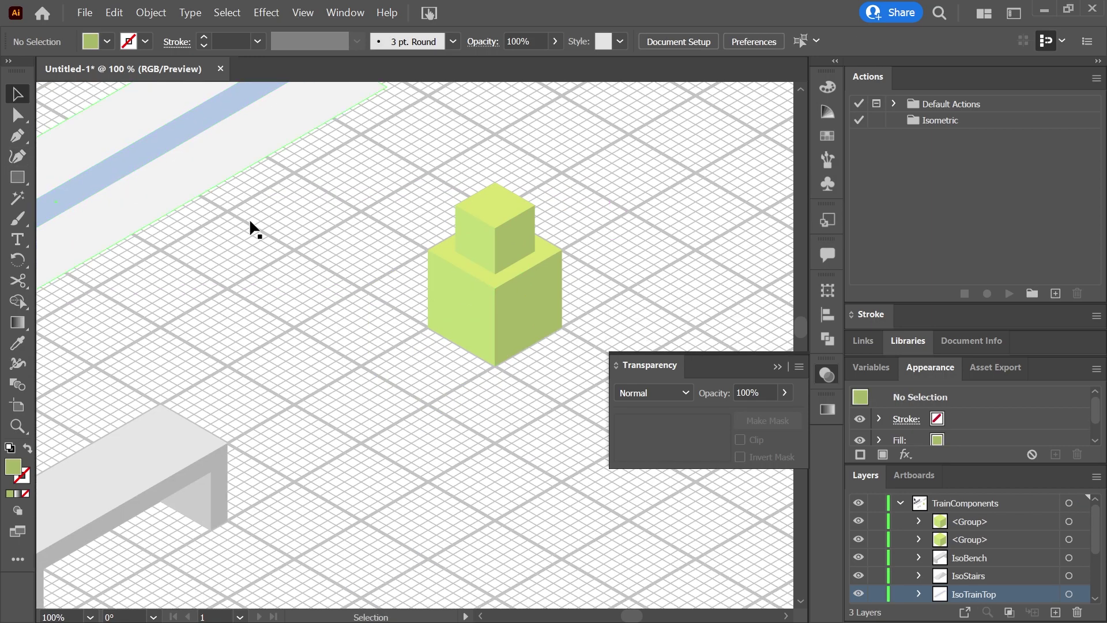
{"action": "scroll", "coordinate": [558, 353], "scroll_direction": "down", "scroll_amount": 4}
{"action": "scroll", "coordinate": [428, 330], "scroll_direction": "right", "scroll_amount": 5}
{"action": "scroll", "coordinate": [411, 331], "scroll_direction": "up", "scroll_amount": 1}
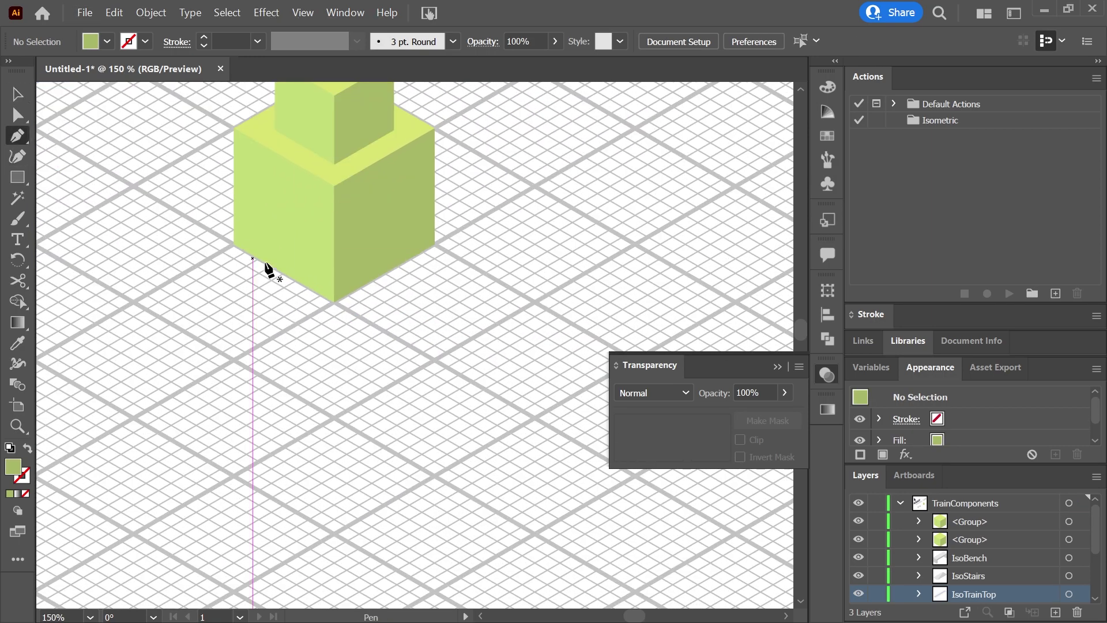
{"action": "scroll", "coordinate": [318, 297], "scroll_direction": "up", "scroll_amount": 1}
{"action": "left_click", "coordinate": [318, 297]}
{"action": "scroll", "coordinate": [329, 477], "scroll_direction": "down", "scroll_amount": 2}
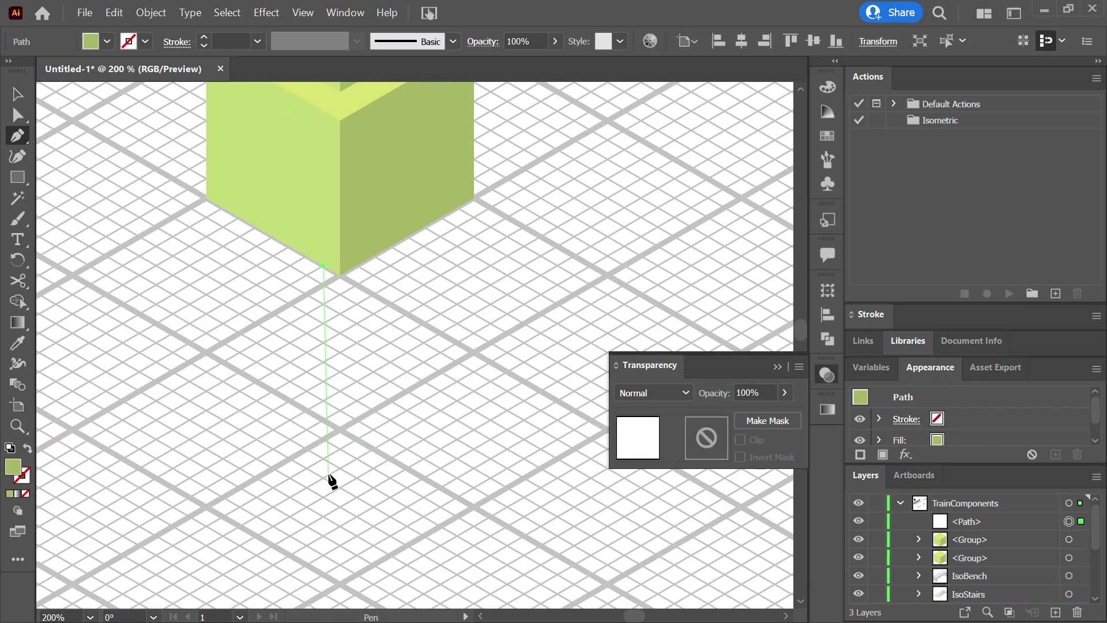
{"action": "left_click", "coordinate": [323, 547]}
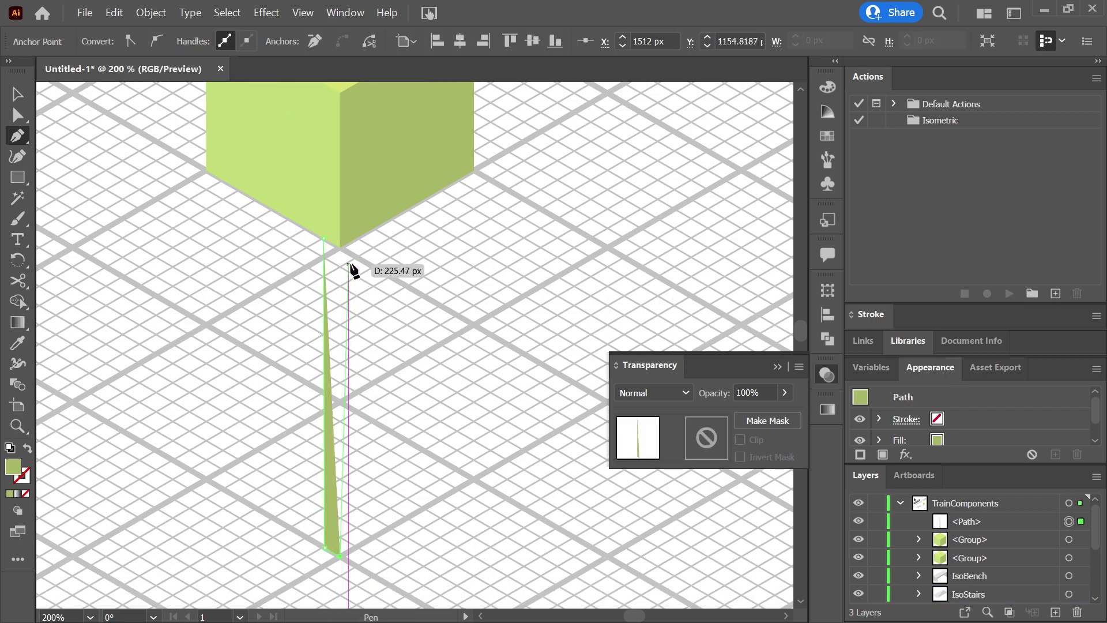
{"action": "left_click", "coordinate": [331, 287]}
- Fill the trunk's left face with the lighter brown swatch
{"action": "left_click", "coordinate": [106, 42]}
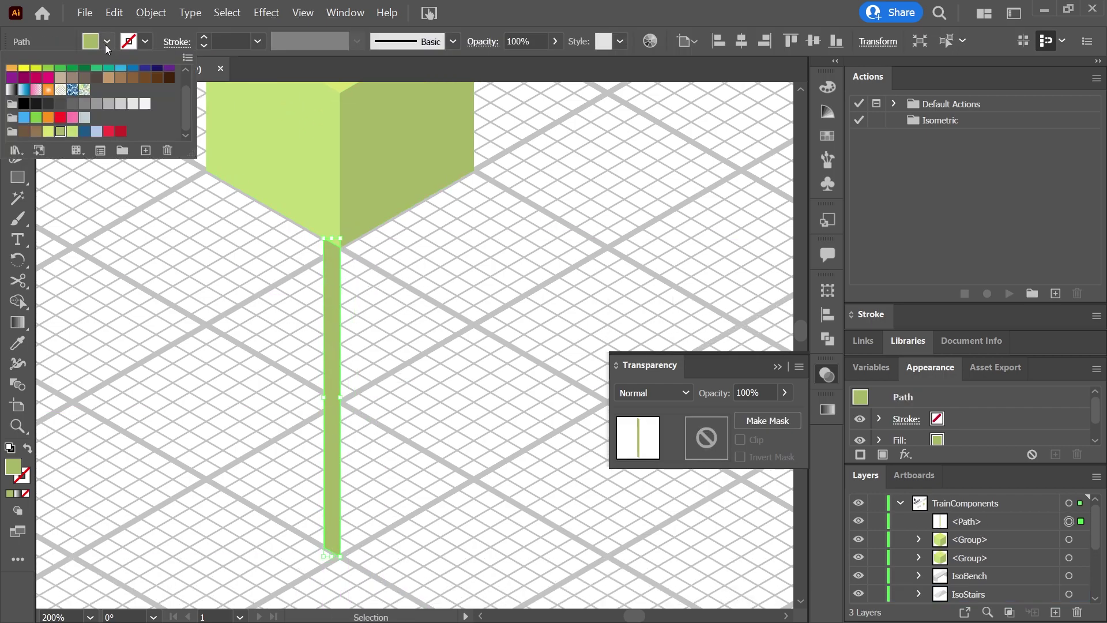
{"action": "left_click", "coordinate": [70, 134]}
{"action": "key", "text": "Escape"}
- Draw the trunk's matching right face with the Pen tool alongside the left face
{"action": "left_click", "coordinate": [17, 136]}
{"action": "key", "text": "ctrl+shift+a"}
{"action": "left_click", "coordinate": [340, 247]}
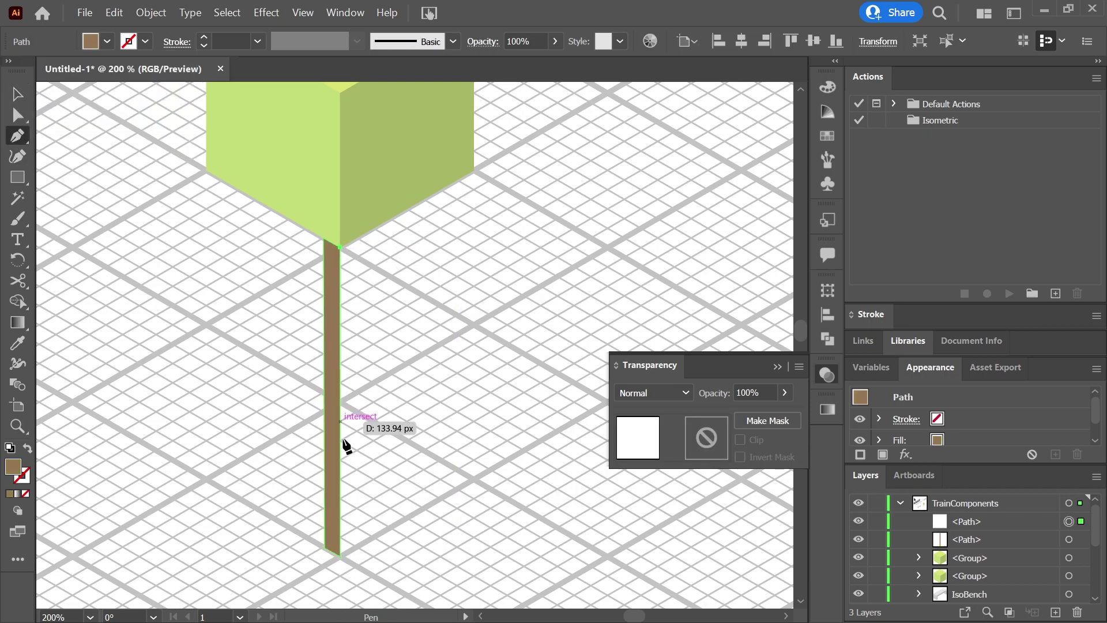
{"action": "left_click", "coordinate": [341, 556]}
{"action": "left_click", "coordinate": [357, 546]}
{"action": "left_click", "coordinate": [356, 237]}
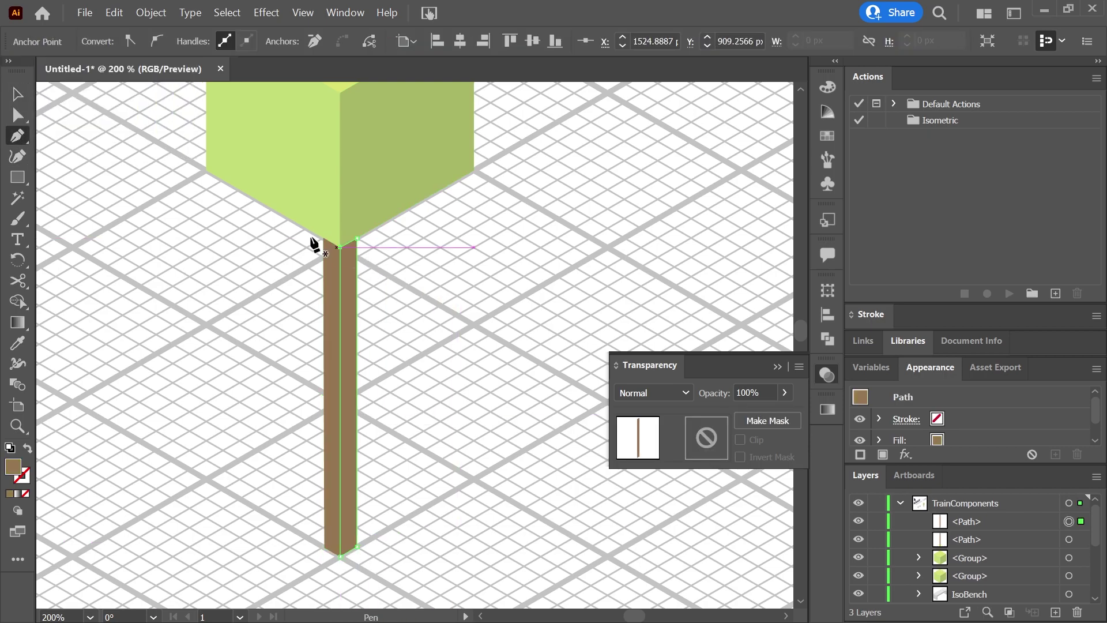
{"action": "left_click", "coordinate": [340, 247]}
- Fill the trunk's right face with the dark brown swatch
{"action": "key", "text": "v"}
{"action": "left_click", "coordinate": [106, 41]}
{"action": "left_click", "coordinate": [81, 142]}
- Group the two green cubes with the trunk faces and name the group IsoTree
{"action": "scroll", "coordinate": [465, 314], "scroll_direction": "down", "scroll_amount": 2}
{"action": "left_click_drag", "start_coordinate": [537, 131], "coordinate": [377, 323]}
{"action": "right_click", "coordinate": [427, 233]}
{"action": "left_click", "coordinate": [461, 323]}
{"action": "double_click", "coordinate": [1009, 519]}
{"action": "type", "text": "IsoTree"}
{"action": "key", "text": "Return"}
{"action": "left_click", "coordinate": [553, 260]}
- Collapse the TrainComponents layer and create a new layer named Train above it
{"action": "scroll", "coordinate": [553, 261], "scroll_direction": "down", "scroll_amount": 1}
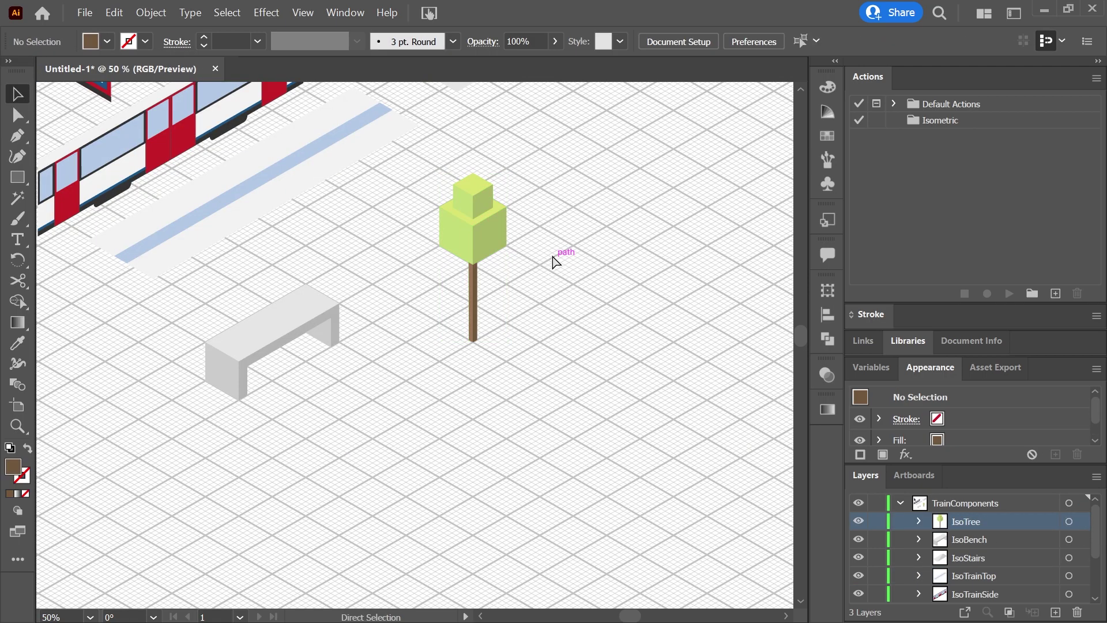
{"action": "key", "text": "ctrl+0"}
{"action": "scroll", "coordinate": [335, 346], "scroll_direction": "up", "scroll_amount": 2}
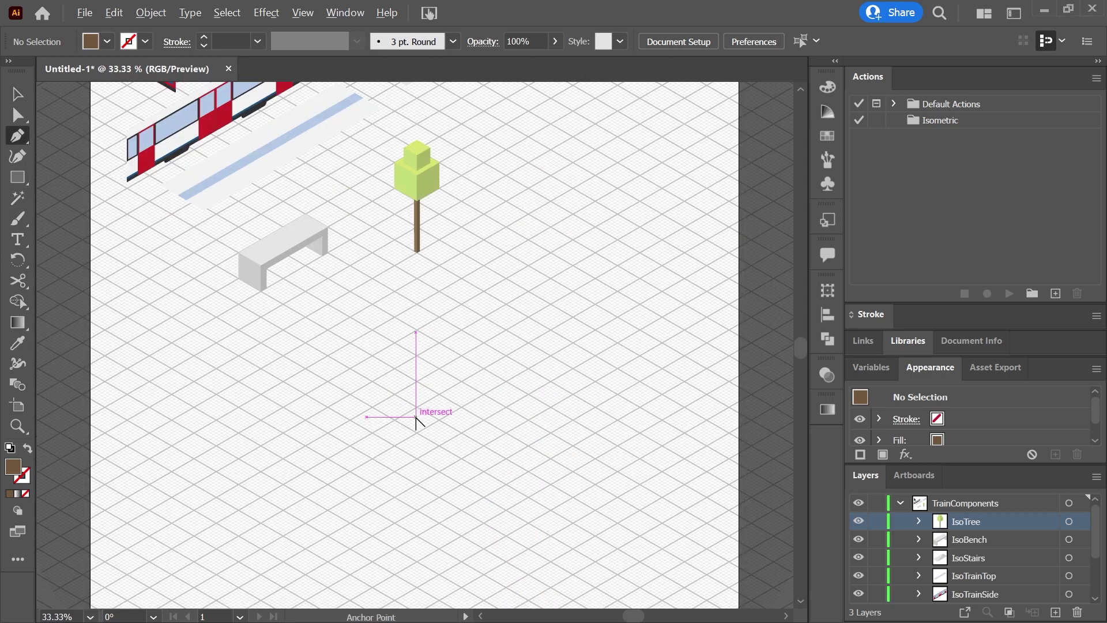
{"action": "left_click", "coordinate": [900, 503]}
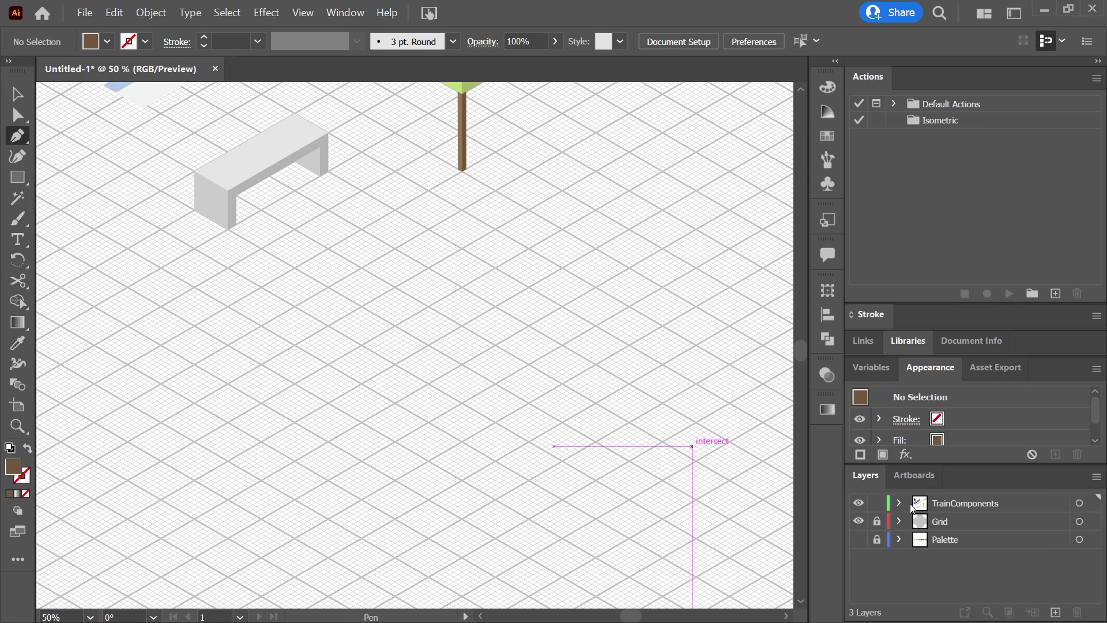
{"action": "left_click", "coordinate": [1055, 611]}
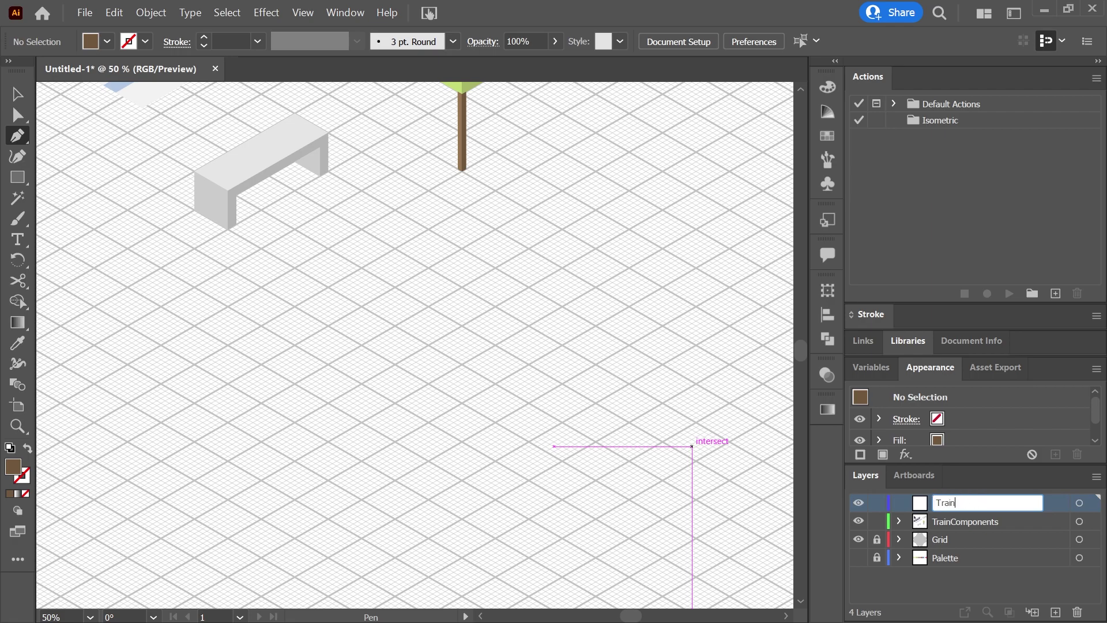
- Draw the train box's left-facing end face with the Pen tool, one major grid cell wide and high, below the bench
{"action": "left_click_drag", "start_coordinate": [545, 379], "coordinate": [703, 326]}
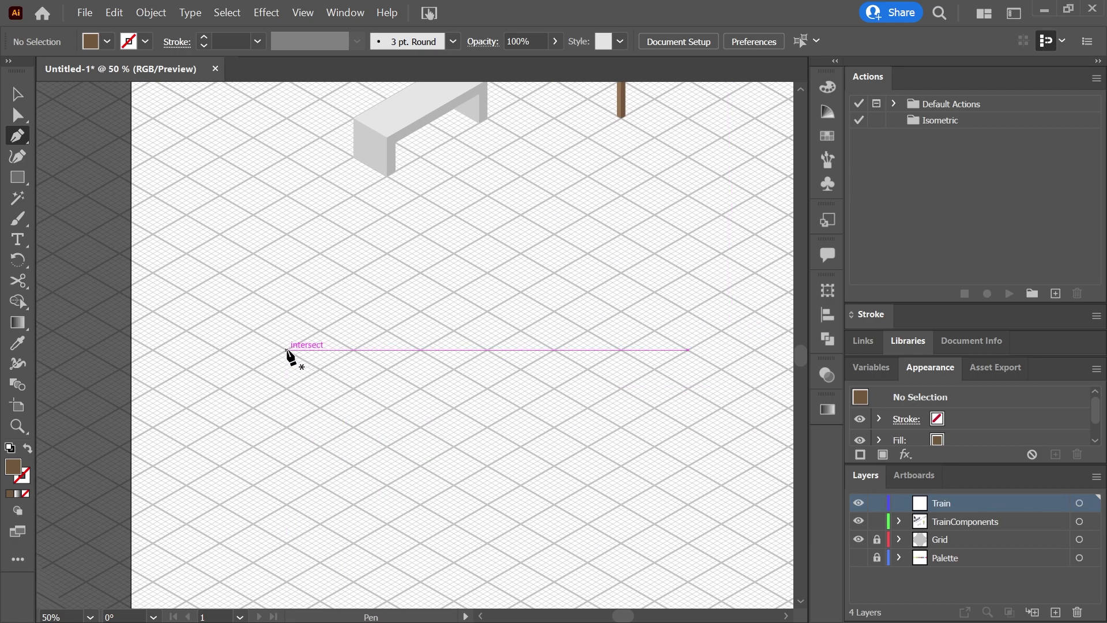
{"action": "scroll", "coordinate": [287, 349], "scroll_direction": "up", "scroll_amount": 1}
{"action": "left_click", "coordinate": [287, 403]}
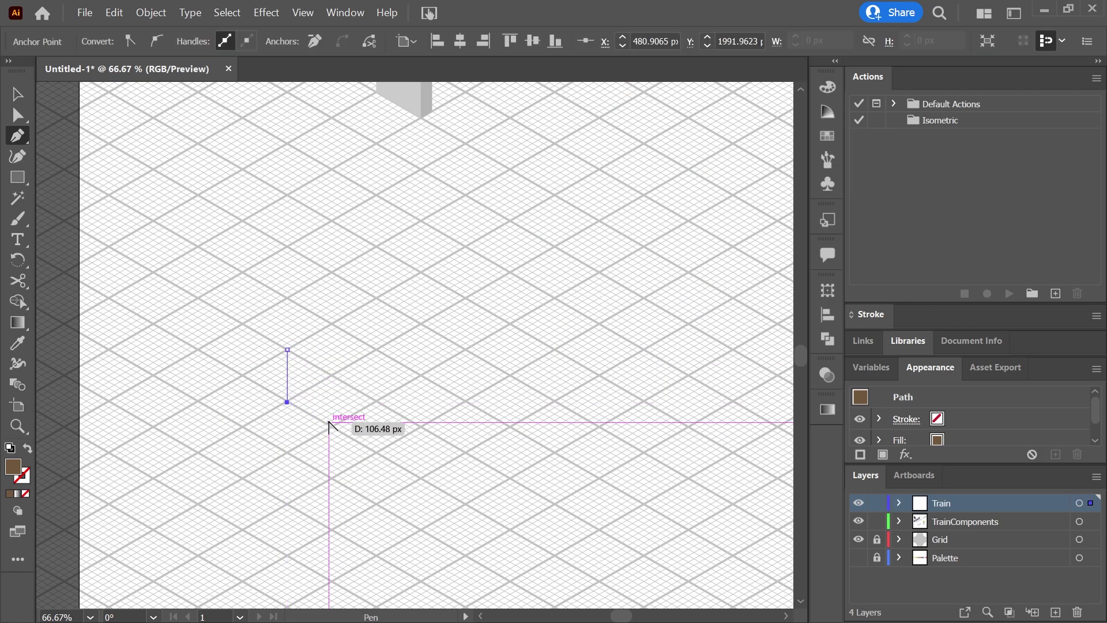
{"action": "scroll", "coordinate": [328, 424], "scroll_direction": "up", "scroll_amount": 1}
{"action": "left_click", "coordinate": [333, 430]}
{"action": "left_click", "coordinate": [333, 351]}
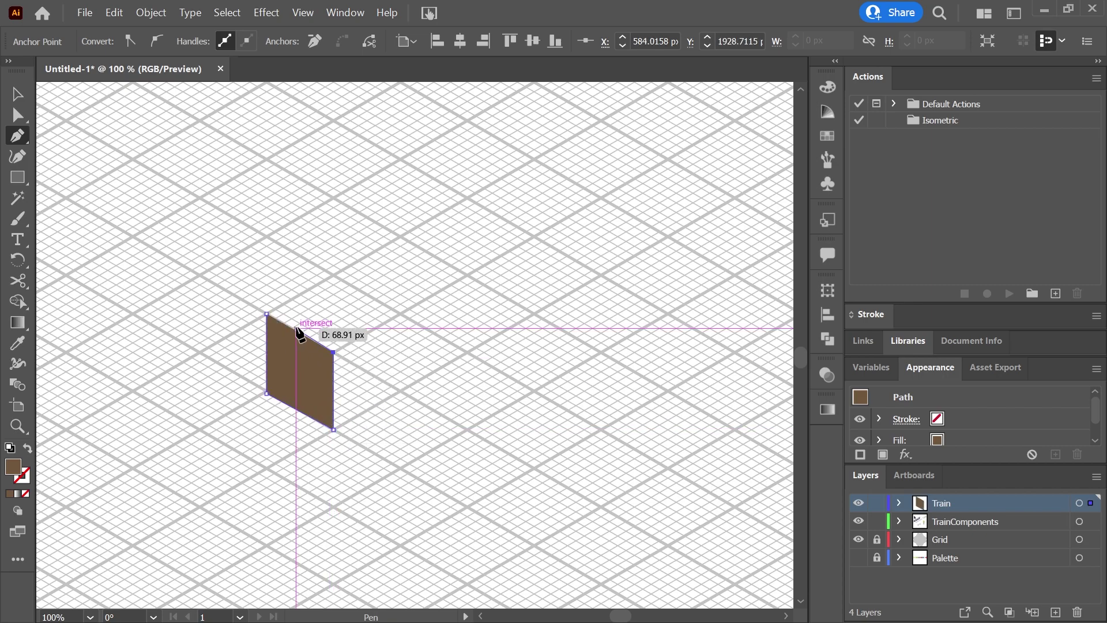
- Fill the train box's end face with the very light gray swatch
{"action": "left_click", "coordinate": [92, 41]}
{"action": "left_click", "coordinate": [139, 104]}
{"action": "left_click", "coordinate": [231, 230]}
- Draw the train box's top face with the Pen tool, four major grid cells long and one wide, from the end face's upper edge
{"action": "left_click_drag", "start_coordinate": [394, 218], "coordinate": [269, 297]}
{"action": "left_click", "coordinate": [142, 391]}
{"action": "key", "text": "ctrl+shift+a"}
{"action": "left_click", "coordinate": [140, 392]}
{"action": "left_click", "coordinate": [408, 237]}
{"action": "left_click", "coordinate": [475, 276]}
{"action": "left_click", "coordinate": [208, 431]}
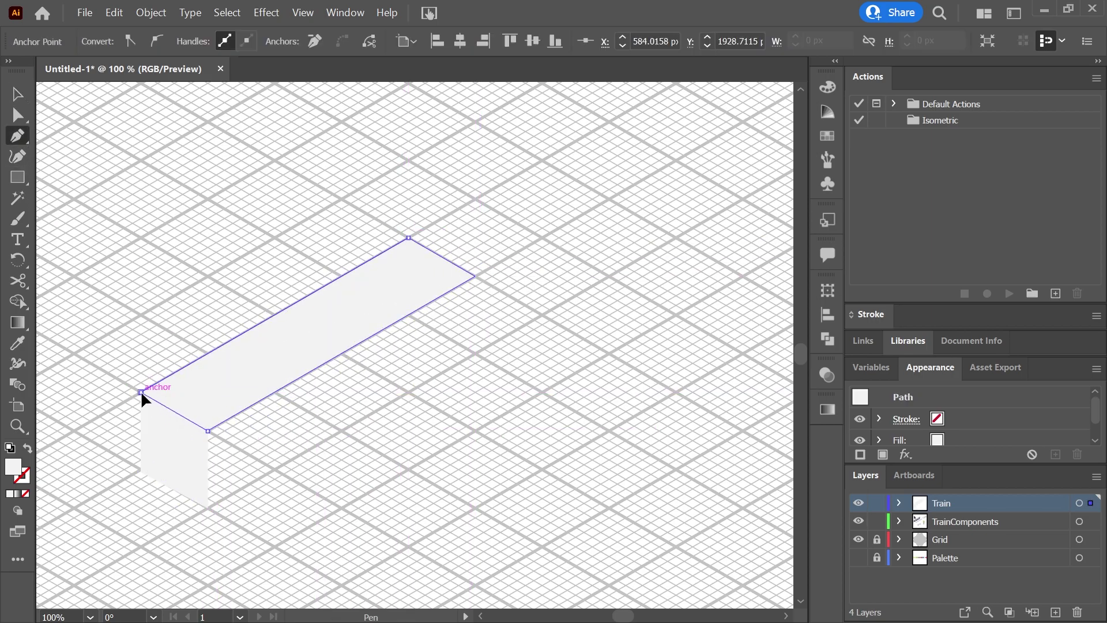
- Fill the train box's top face with a light gray slightly darker than the end face
{"action": "left_click", "coordinate": [27, 94]}
{"action": "left_click", "coordinate": [106, 42]}
{"action": "left_click", "coordinate": [138, 111]}
- Draw the train box's long side face with the Pen tool, one major grid cell high, below the top face
{"action": "left_click", "coordinate": [18, 138]}
{"action": "key", "text": "ctrl+shift+a"}
{"action": "left_click", "coordinate": [207, 430]}
{"action": "left_click", "coordinate": [207, 507]}
{"action": "left_click", "coordinate": [475, 353]}
{"action": "left_click", "coordinate": [475, 277]}
- Fill the long side face with a gray darker than the top face
{"action": "left_click", "coordinate": [16, 100]}
{"action": "left_click", "coordinate": [106, 41]}
{"action": "left_click", "coordinate": [123, 106]}
{"action": "left_click", "coordinate": [255, 210]}
- Group the three faces of the train box
{"action": "scroll", "coordinate": [261, 211], "scroll_direction": "down", "scroll_amount": 1}
{"action": "scroll", "coordinate": [291, 222], "scroll_direction": "up", "scroll_amount": 2}
{"action": "scroll", "coordinate": [296, 228], "scroll_direction": "down", "scroll_amount": 1}
{"action": "scroll", "coordinate": [259, 248], "scroll_direction": "up", "scroll_amount": 5}
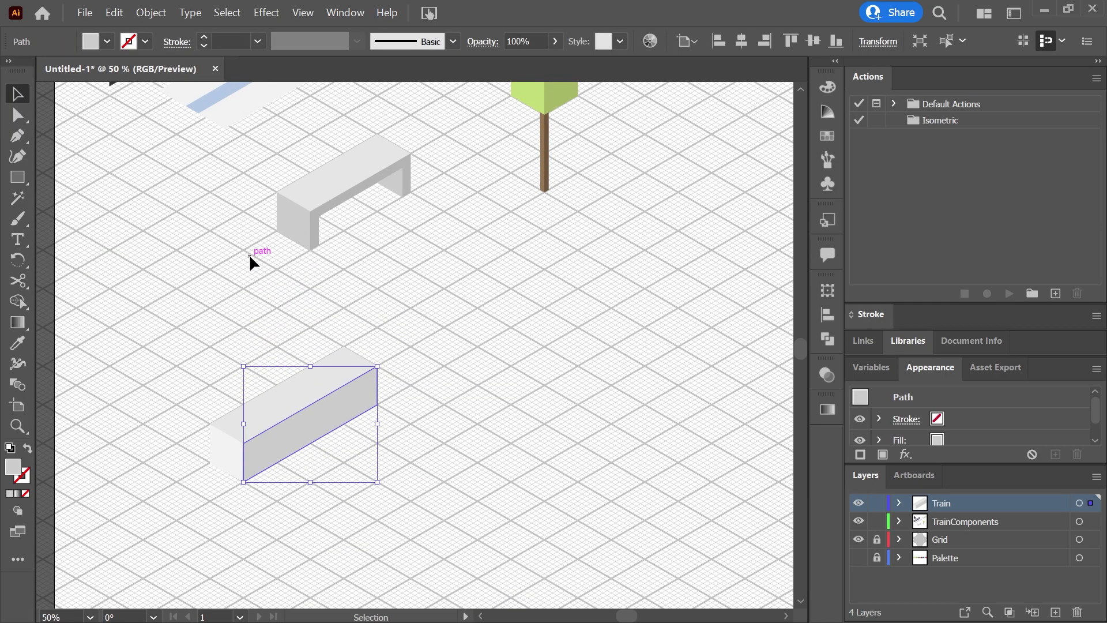
{"action": "scroll", "coordinate": [249, 253], "scroll_direction": "down", "scroll_amount": 1}
{"action": "left_click", "coordinate": [186, 160]}
{"action": "left_click", "coordinate": [316, 486]}
{"action": "scroll", "coordinate": [289, 461], "scroll_direction": "down", "scroll_amount": 2}
{"action": "scroll", "coordinate": [248, 430], "scroll_direction": "up", "scroll_amount": 3}
{"action": "left_click", "coordinate": [264, 427]}
{"action": "left_click", "coordinate": [369, 440]}
{"action": "left_click_drag", "start_coordinate": [576, 487], "coordinate": [199, 215]}
{"action": "right_click", "coordinate": [315, 345]}
{"action": "left_click", "coordinate": [344, 413]}
- Paste a copy of the isometric train front into the Train layer and move it to the box's end face
{"action": "left_click", "coordinate": [190, 466]}
{"action": "key", "text": "ctrl+v"}
{"action": "left_click_drag", "start_coordinate": [429, 320], "coordinate": [287, 447]}
- Align and scale the train front copy to fit the corners of the box's end face
{"action": "left_click_drag", "start_coordinate": [404, 473], "coordinate": [343, 453]}
{"action": "left_click_drag", "start_coordinate": [277, 471], "coordinate": [236, 381]}
{"action": "scroll", "coordinate": [241, 413], "scroll_direction": "up", "scroll_amount": 3}
{"action": "left_click", "coordinate": [304, 12]}
{"action": "left_click", "coordinate": [211, 215]}
{"action": "scroll", "coordinate": [271, 351], "scroll_direction": "down", "scroll_amount": 1}
{"action": "left_click_drag", "start_coordinate": [340, 537], "coordinate": [348, 548]}
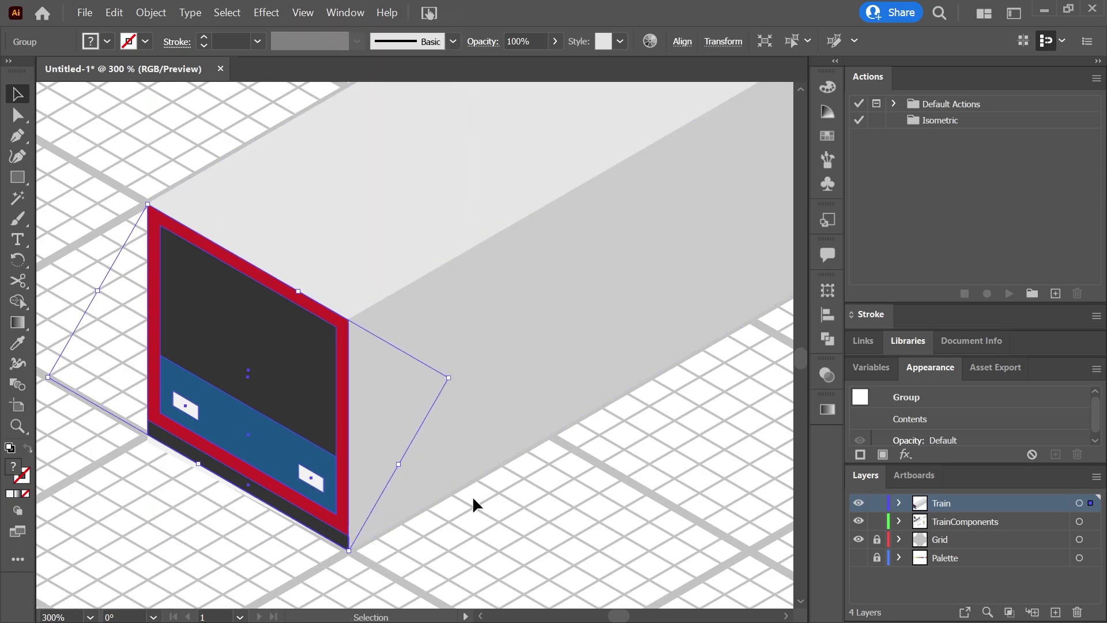
{"action": "left_click", "coordinate": [411, 520]}
- Copy the isometric train side into the Train layer and place it over the box's long side face
{"action": "scroll", "coordinate": [483, 380], "scroll_direction": "down", "scroll_amount": 3}
{"action": "left_click_drag", "start_coordinate": [363, 205], "coordinate": [327, 529]}
{"action": "key", "text": "ctrl+minus"}
{"action": "key", "text": "ctrl+minus"}
{"action": "left_click_drag", "start_coordinate": [341, 98], "coordinate": [267, 217]}
{"action": "left_click", "coordinate": [317, 479]}
{"action": "scroll", "coordinate": [327, 519], "scroll_direction": "up", "scroll_amount": 4}
{"action": "left_click", "coordinate": [284, 523]}
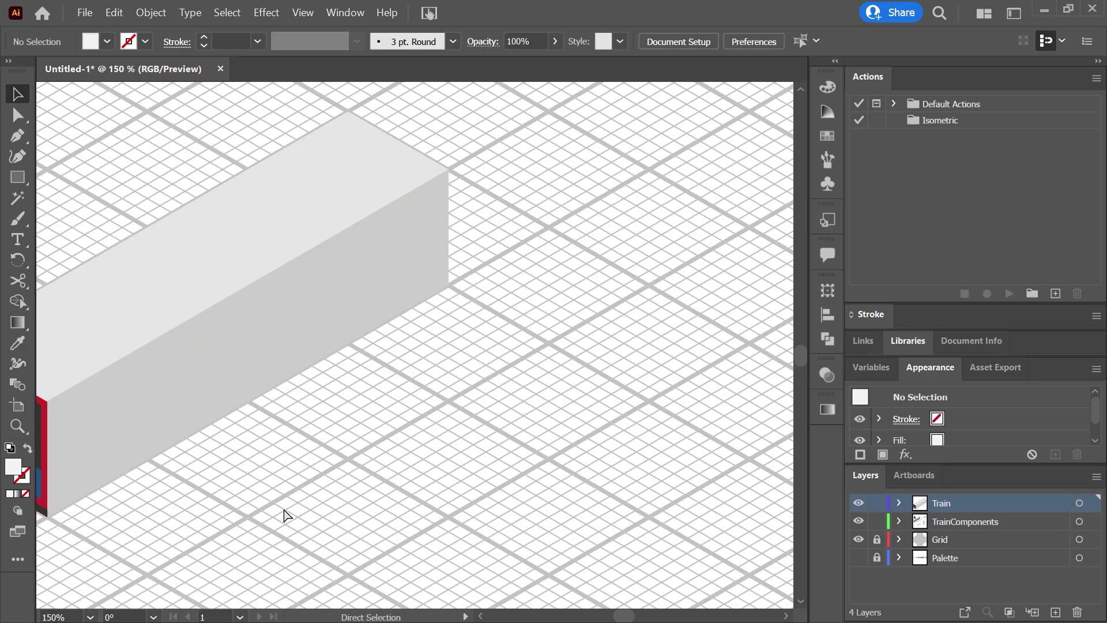
{"action": "key", "text": "ctrl+v"}
{"action": "scroll", "coordinate": [319, 407], "scroll_direction": "down", "scroll_amount": 1}
{"action": "left_click_drag", "start_coordinate": [650, 134], "coordinate": [528, 243]}
{"action": "left_click_drag", "start_coordinate": [458, 345], "coordinate": [354, 335]}
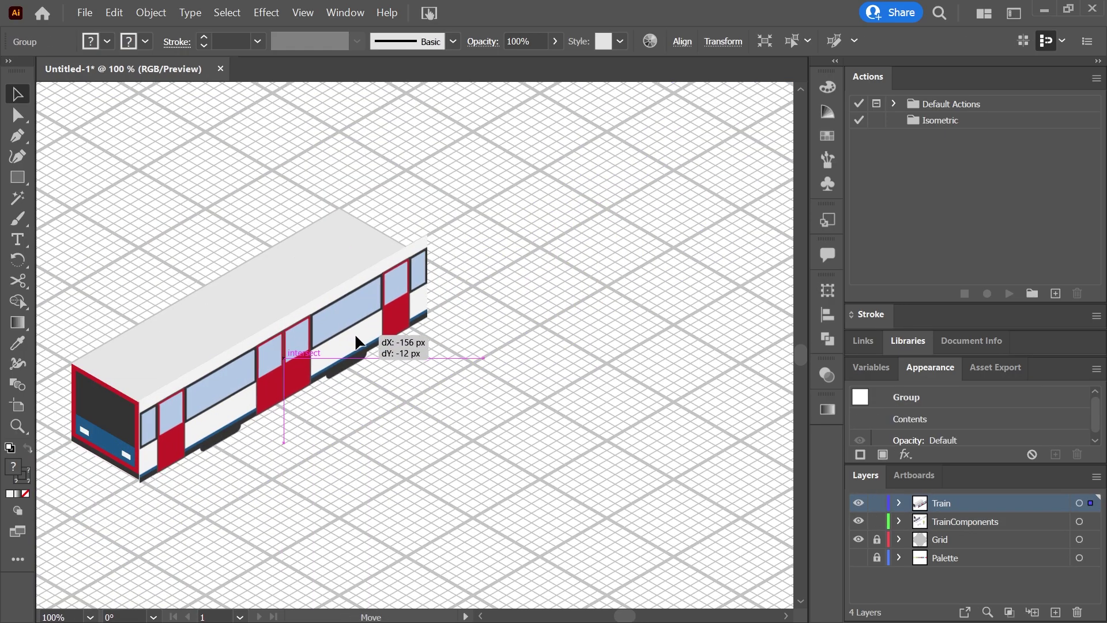
- Align and scale the train side copy to fit the corners of the box's long side face
{"action": "scroll", "coordinate": [267, 447], "scroll_direction": "up", "scroll_amount": 2}
{"action": "left_click_drag", "start_coordinate": [265, 448], "coordinate": [413, 506]}
{"action": "left_click_drag", "start_coordinate": [350, 425], "coordinate": [350, 431]}
{"action": "left_click_drag", "start_coordinate": [743, 254], "coordinate": [606, 342]}
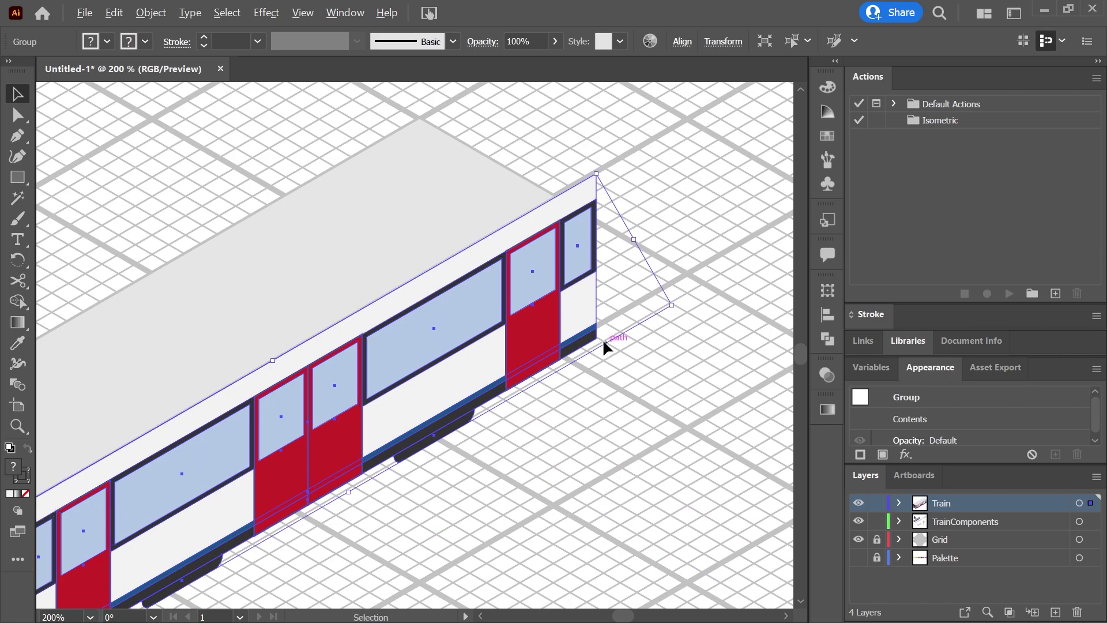
{"action": "left_click_drag", "start_coordinate": [674, 306], "coordinate": [653, 307]}
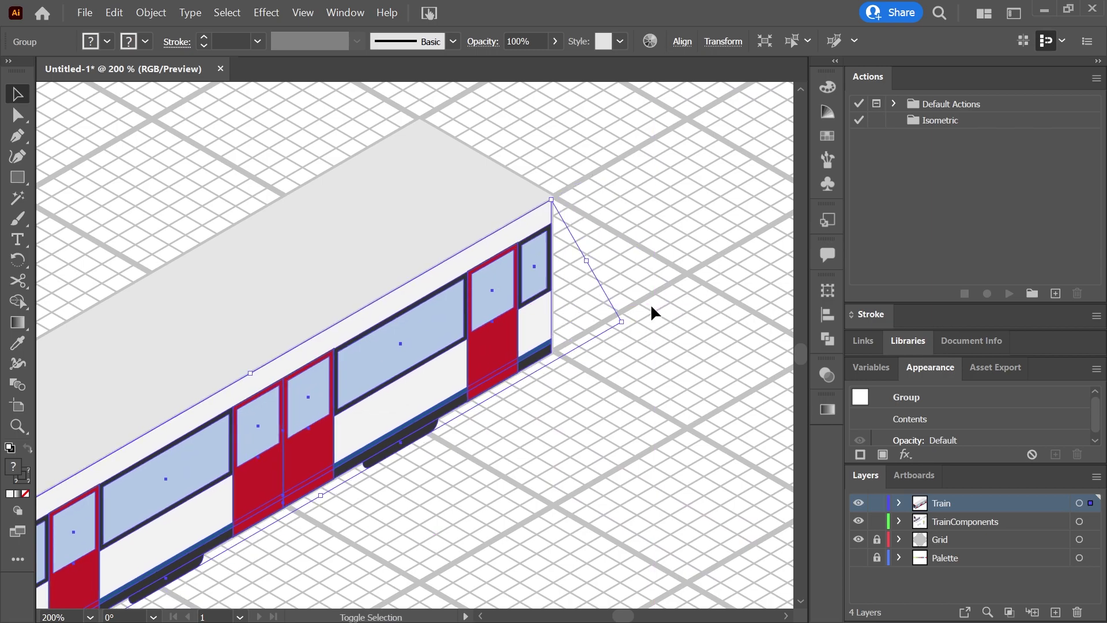
- Fine-tune the train side's size and position so both of its ends sit flush with the box's vertical edges
{"action": "left_click_drag", "start_coordinate": [398, 497], "coordinate": [575, 401]}
{"action": "left_click", "coordinate": [571, 402]}
{"action": "left_click", "coordinate": [425, 383]}
{"action": "scroll", "coordinate": [337, 419], "scroll_direction": "up", "scroll_amount": 1}
{"action": "left_click_drag", "start_coordinate": [245, 372], "coordinate": [250, 368]}
{"action": "left_click_drag", "start_coordinate": [353, 399], "coordinate": [352, 398]}
{"action": "left_click_drag", "start_coordinate": [626, 420], "coordinate": [567, 295]}
{"action": "left_click_drag", "start_coordinate": [442, 479], "coordinate": [905, 190]}
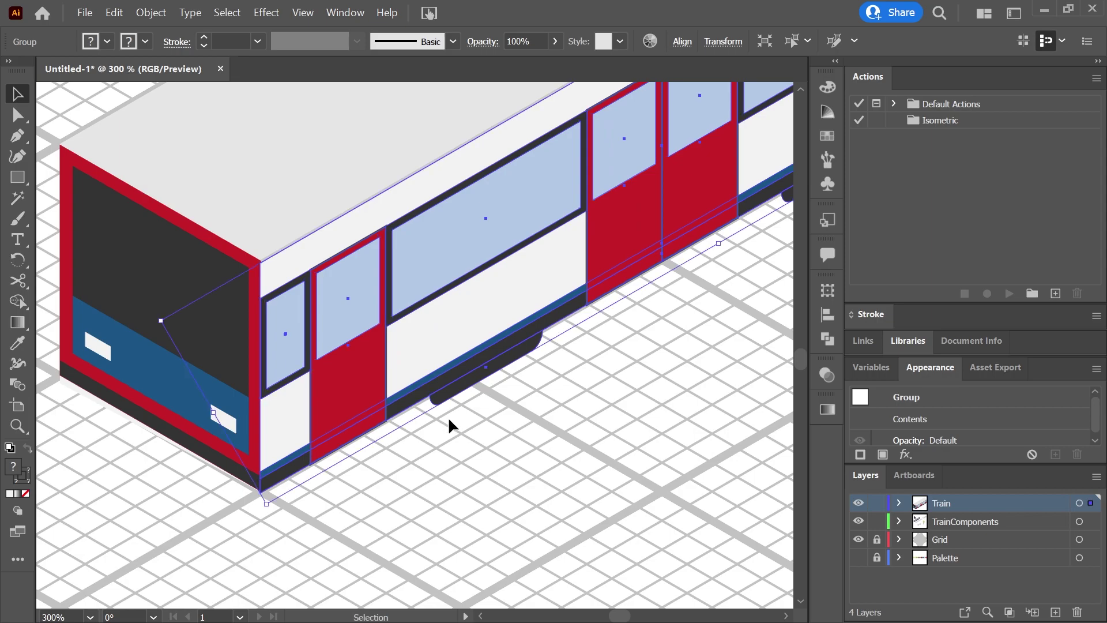
{"action": "scroll", "coordinate": [384, 436], "scroll_direction": "up", "scroll_amount": 2}
{"action": "scroll", "coordinate": [384, 435], "scroll_direction": "down", "scroll_amount": 1}
{"action": "left_click_drag", "start_coordinate": [398, 333], "coordinate": [400, 330]}
{"action": "left_click", "coordinate": [545, 391]}
- Copy the isometric train top into the Train layer and move it over the box's roof face
{"action": "scroll", "coordinate": [545, 392], "scroll_direction": "down", "scroll_amount": 1}
{"action": "left_click_drag", "start_coordinate": [749, 208], "coordinate": [477, 408]}
{"action": "scroll", "coordinate": [502, 392], "scroll_direction": "down", "scroll_amount": 1}
{"action": "key", "text": "ctrl+minus"}
{"action": "key", "text": "ctrl+minus"}
{"action": "key", "text": "ctrl+minus"}
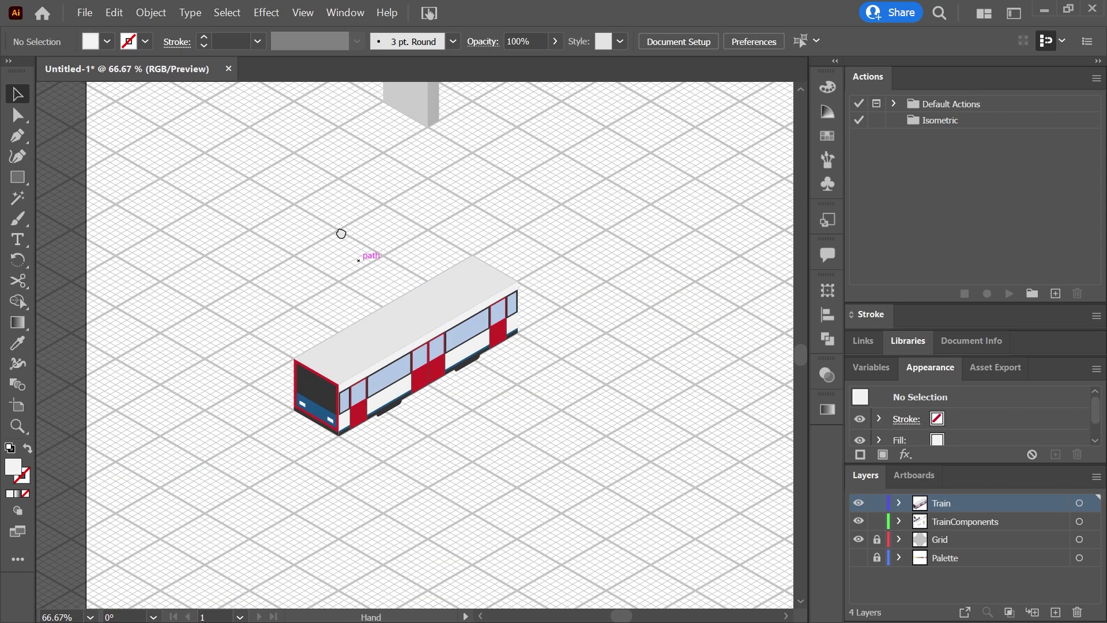
{"action": "left_click", "coordinate": [367, 298]}
{"action": "scroll", "coordinate": [402, 411], "scroll_direction": "down", "scroll_amount": 1}
{"action": "left_click_drag", "start_coordinate": [432, 530], "coordinate": [370, 276]}
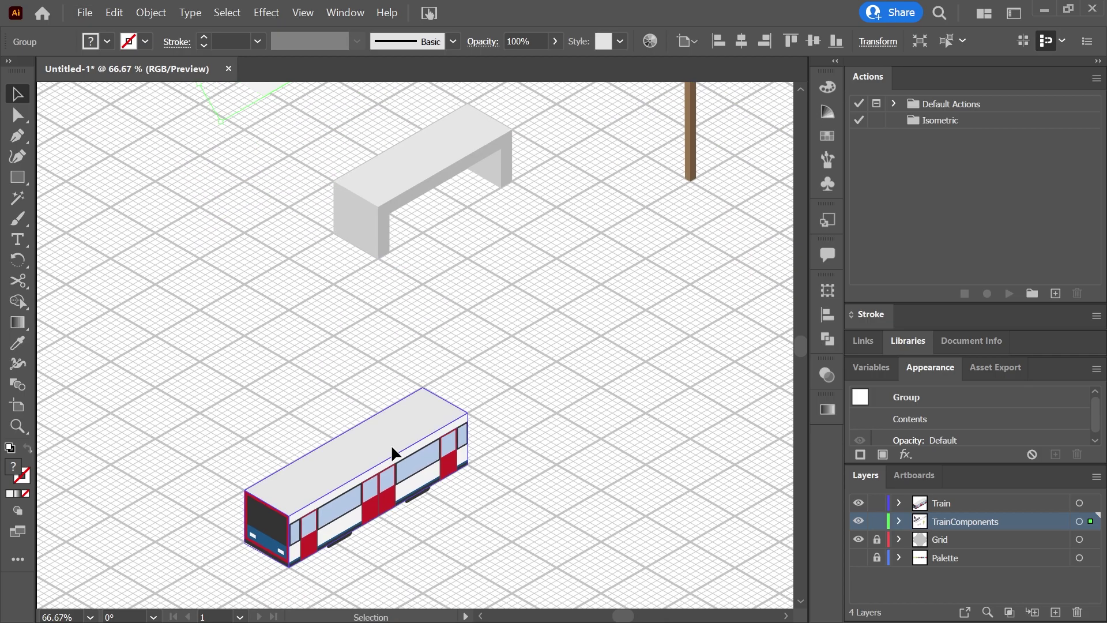
{"action": "left_click", "coordinate": [391, 444]}
{"action": "scroll", "coordinate": [430, 519], "scroll_direction": "up", "scroll_amount": 3}
{"action": "scroll", "coordinate": [437, 499], "scroll_direction": "down", "scroll_amount": 1}
{"action": "left_click_drag", "start_coordinate": [441, 487], "coordinate": [544, 424]}
{"action": "key", "text": "ctrl+v"}
{"action": "scroll", "coordinate": [440, 340], "scroll_direction": "down", "scroll_amount": 2}
{"action": "left_click_drag", "start_coordinate": [606, 191], "coordinate": [510, 275]}
- Align and scale the train top copy to fit the corners of the box's roof
{"action": "scroll", "coordinate": [418, 348], "scroll_direction": "up", "scroll_amount": 2}
{"action": "left_click_drag", "start_coordinate": [434, 350], "coordinate": [379, 288]}
{"action": "scroll", "coordinate": [236, 323], "scroll_direction": "up", "scroll_amount": 1}
{"action": "scroll", "coordinate": [213, 373], "scroll_direction": "up", "scroll_amount": 1}
{"action": "left_click_drag", "start_coordinate": [168, 351], "coordinate": [170, 352]}
{"action": "left_click_drag", "start_coordinate": [712, 284], "coordinate": [144, 599]}
{"action": "left_click_drag", "start_coordinate": [412, 355], "coordinate": [531, 323]}
{"action": "scroll", "coordinate": [498, 419], "scroll_direction": "down", "scroll_amount": 3}
{"action": "left_click", "coordinate": [473, 520]}
{"action": "left_click_drag", "start_coordinate": [443, 513], "coordinate": [441, 434]}
{"action": "scroll", "coordinate": [234, 483], "scroll_direction": "up", "scroll_amount": 3}
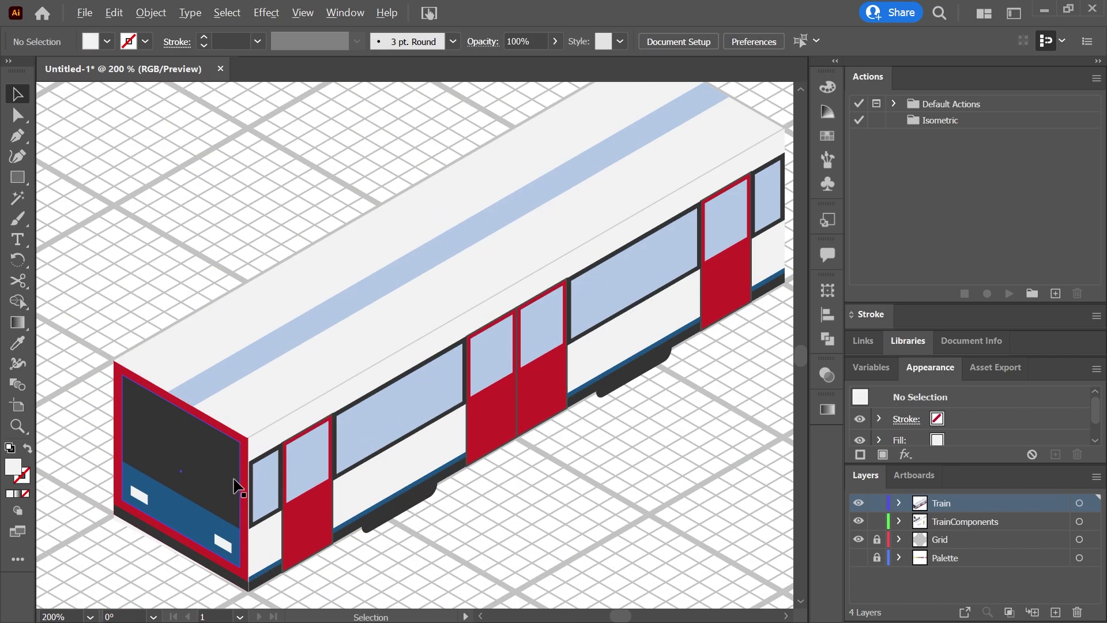
- Group all the assembled train parts and name the group TrainCarriage
{"action": "scroll", "coordinate": [311, 496], "scroll_direction": "down", "scroll_amount": 3}
{"action": "left_click", "coordinate": [352, 433]}
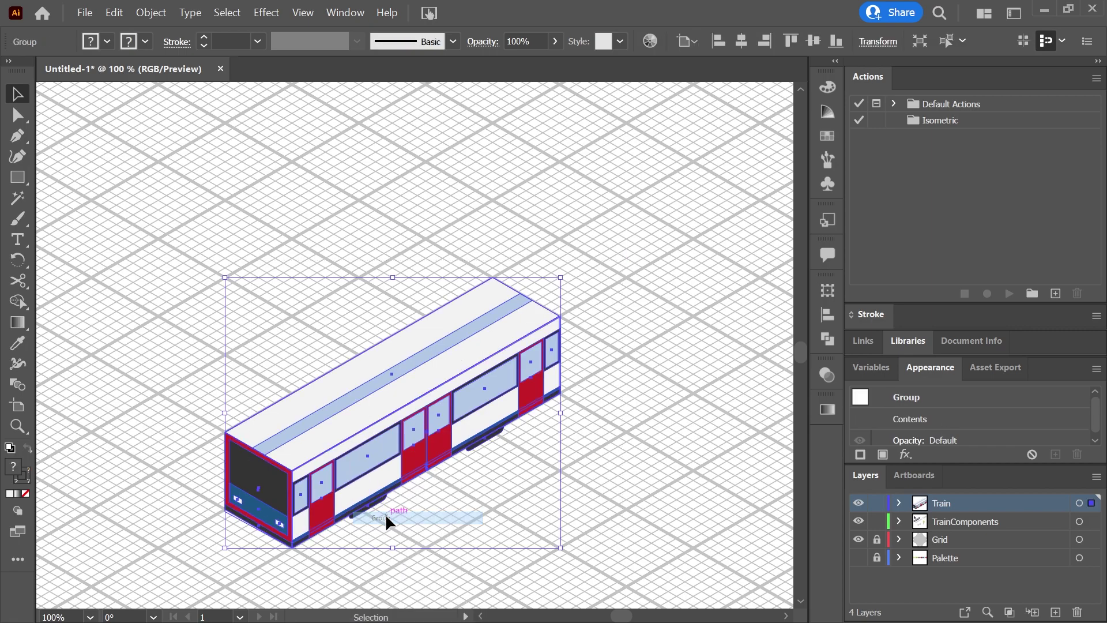
{"action": "double_click", "coordinate": [993, 522]}
{"action": "type", "text": "TrainCarriage"}
{"action": "key", "text": "Return"}
- Duplicate the TrainCarriage group and place the copy directly behind the first carriage along the isometric axis
{"action": "scroll", "coordinate": [722, 364], "scroll_direction": "down", "scroll_amount": 2}
{"action": "left_click_drag", "start_coordinate": [692, 388], "coordinate": [452, 378]}
{"action": "key", "text": "ctrl+c"}
{"action": "key", "text": "ctrl+f"}
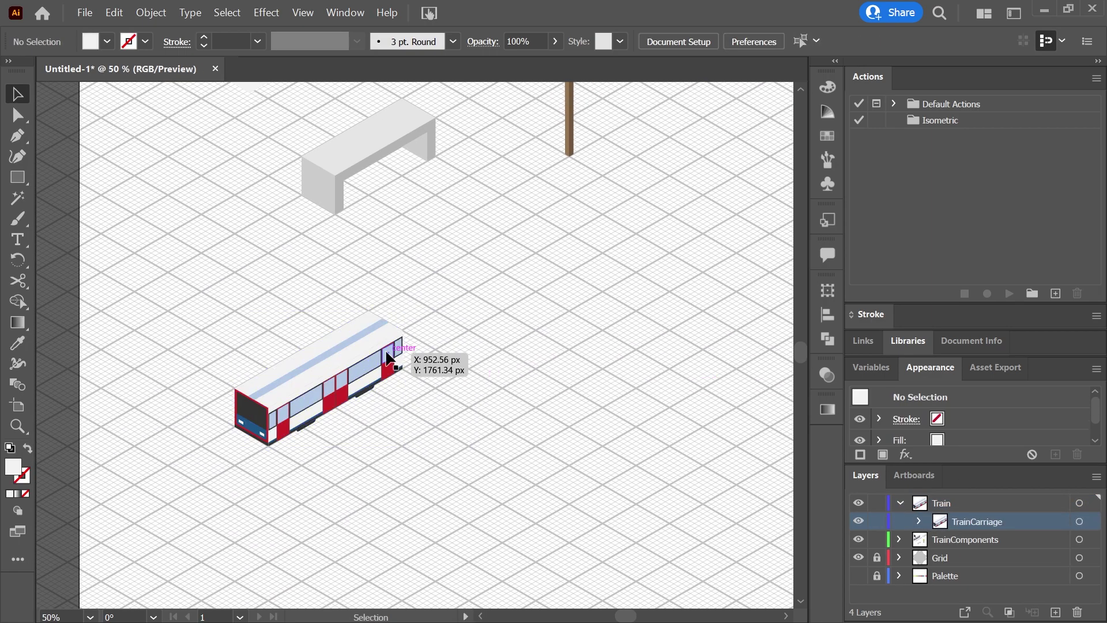
{"action": "left_click_drag", "start_coordinate": [387, 358], "coordinate": [485, 296]}
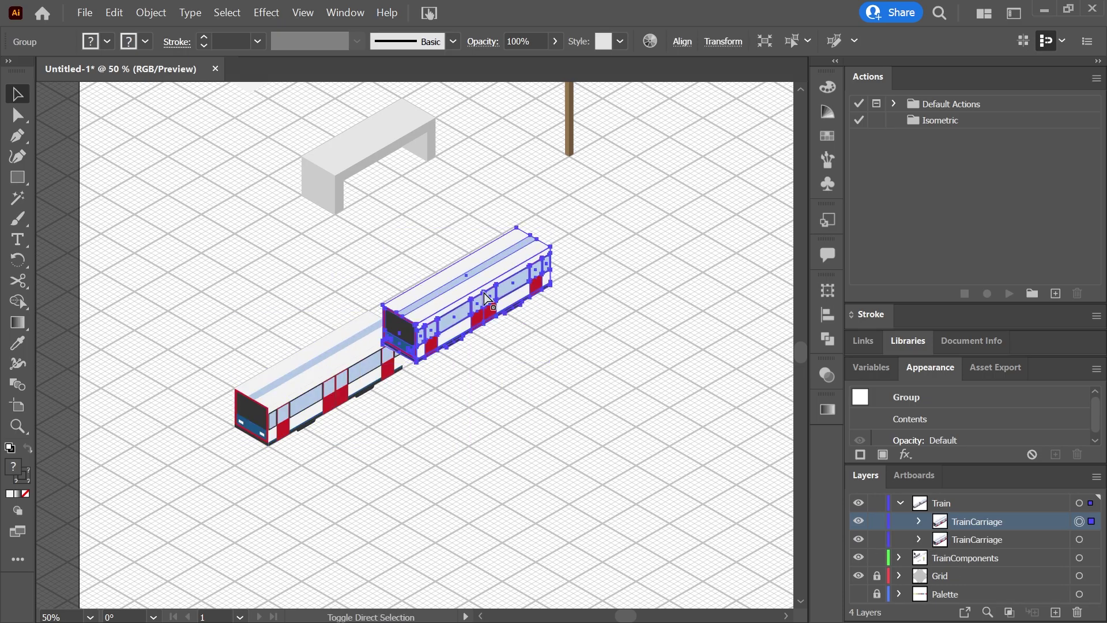
{"action": "scroll", "coordinate": [484, 292], "scroll_direction": "up", "scroll_amount": 2}
- Add a third carriage copy at the rear of the train, aligned with and stacked behind the other two
{"action": "left_click_drag", "start_coordinate": [409, 322], "coordinate": [616, 236]}
{"action": "key", "text": "ctrl+minus"}
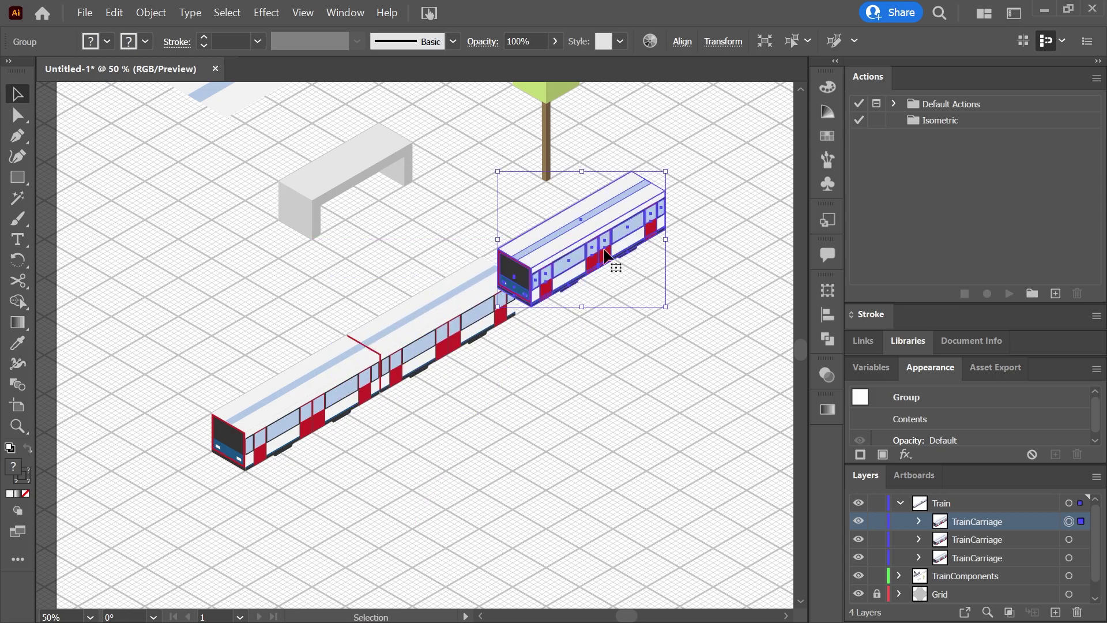
{"action": "scroll", "coordinate": [575, 347], "scroll_direction": "up", "scroll_amount": 3}
{"action": "left_click_drag", "start_coordinate": [397, 123], "coordinate": [437, 288]}
{"action": "left_click_drag", "start_coordinate": [437, 289], "coordinate": [389, 311]}
{"action": "key", "text": "ctrl+minus"}
{"action": "key", "text": "ctrl+minus"}
{"action": "key", "text": "ctrl+minus"}
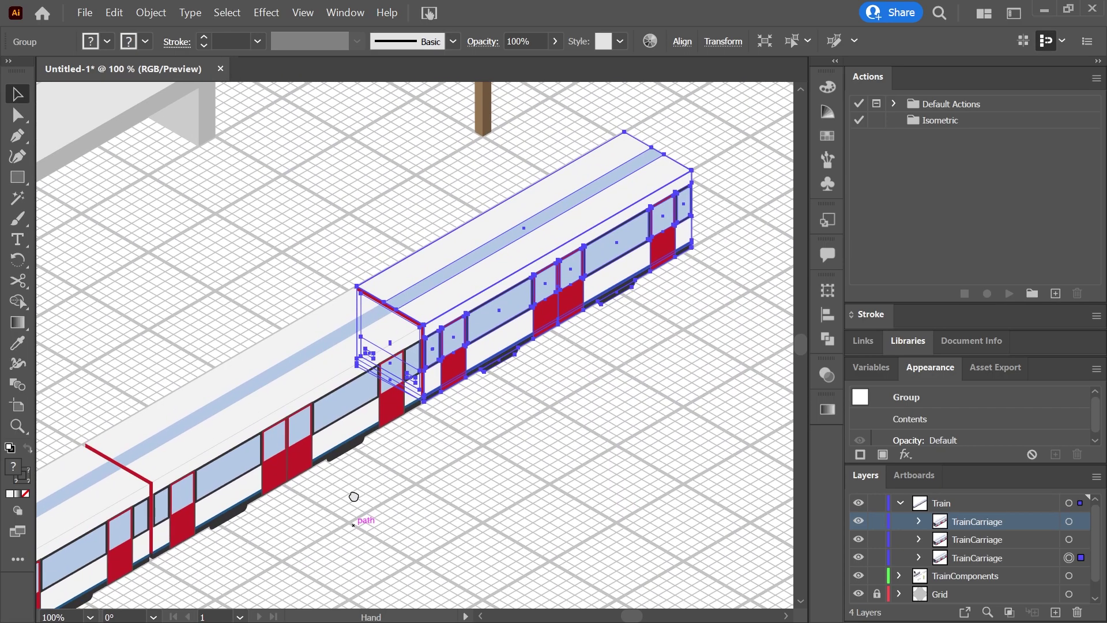
- Group the three carriages under the name Train1 and save the document
{"action": "left_click", "coordinate": [341, 506]}
{"action": "left_click_drag", "start_coordinate": [217, 567], "coordinate": [442, 392]}
{"action": "left_click_drag", "start_coordinate": [370, 521], "coordinate": [482, 420]}
{"action": "right_click", "coordinate": [487, 318]}
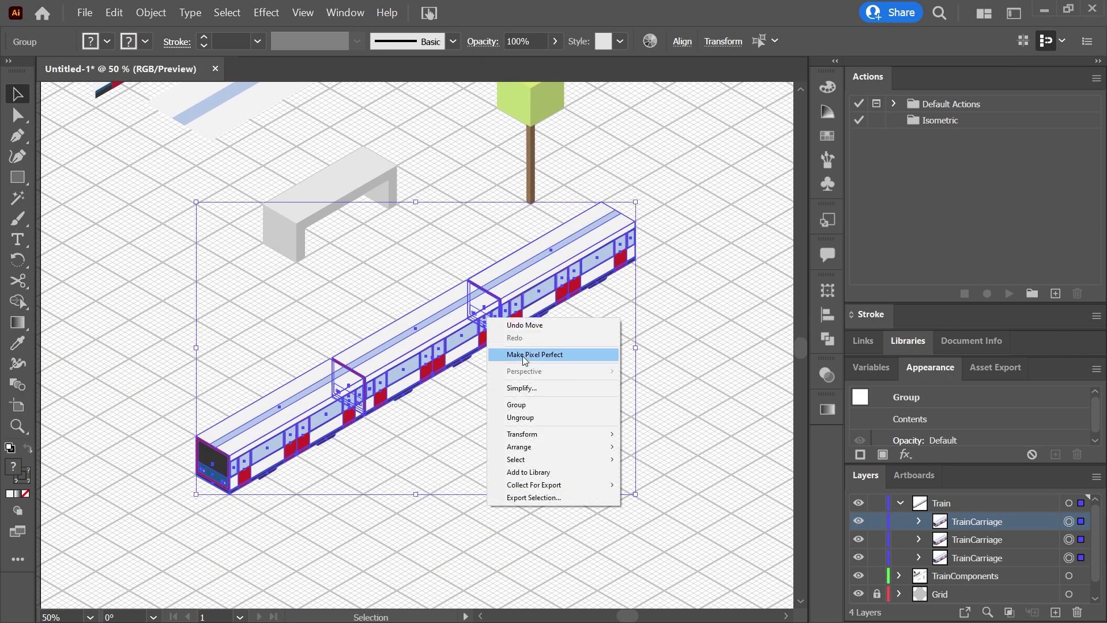
{"action": "left_click", "coordinate": [516, 404]}
{"action": "double_click", "coordinate": [1003, 525]}
{"action": "type", "text": "Train1"}
{"action": "key", "text": "Return"}
{"action": "left_click", "coordinate": [697, 398]}
{"action": "key", "text": "ctrl+s"}
{"action": "key", "text": "ctrl+minus"}
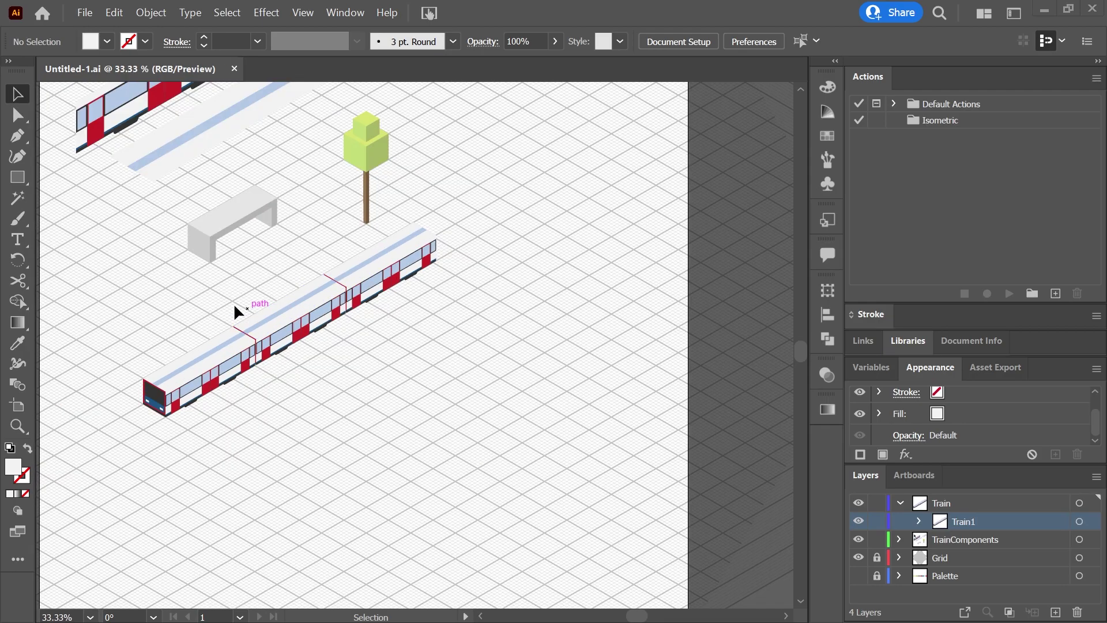
- Duplicate Train1, place the copy parallel in front of it, and name the copy Train2
{"action": "left_click", "coordinate": [385, 311]}
{"action": "key", "text": "ctrl+v"}
{"action": "left_click_drag", "start_coordinate": [387, 350], "coordinate": [293, 343]}
{"action": "double_click", "coordinate": [987, 521]}
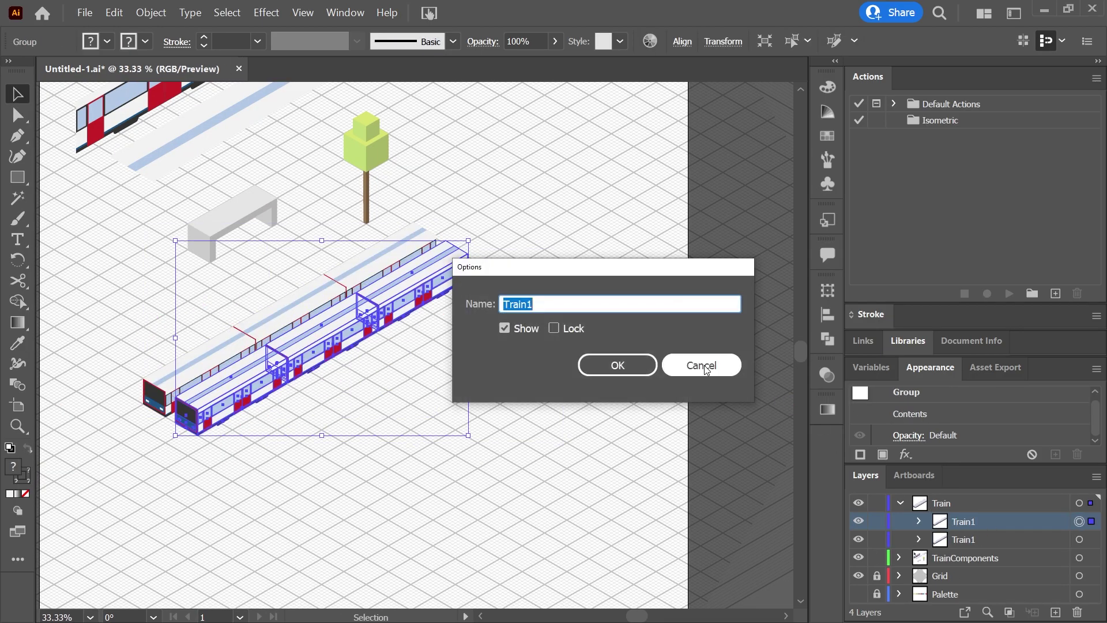
{"action": "key", "text": "BackSpace"}
{"action": "type", "text": "2"}
{"action": "key", "text": "Return"}
{"action": "left_click", "coordinate": [575, 304]}
- Change the fill of both headlights on Train2's front face to bright red inside the nested group
{"action": "left_click_drag", "start_coordinate": [227, 414], "coordinate": [335, 411]}
{"action": "scroll", "coordinate": [227, 438], "scroll_direction": "up", "scroll_amount": 2}
{"action": "scroll", "coordinate": [248, 377], "scroll_direction": "up", "scroll_amount": 3}
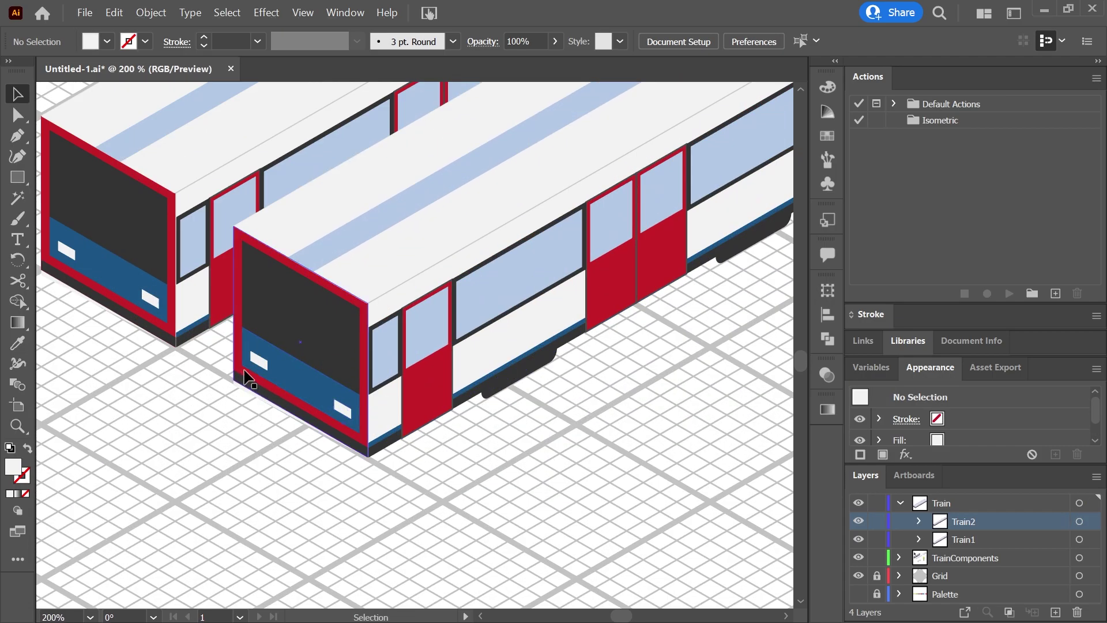
{"action": "double_click", "coordinate": [249, 380]}
{"action": "scroll", "coordinate": [249, 380], "scroll_direction": "up", "scroll_amount": 3}
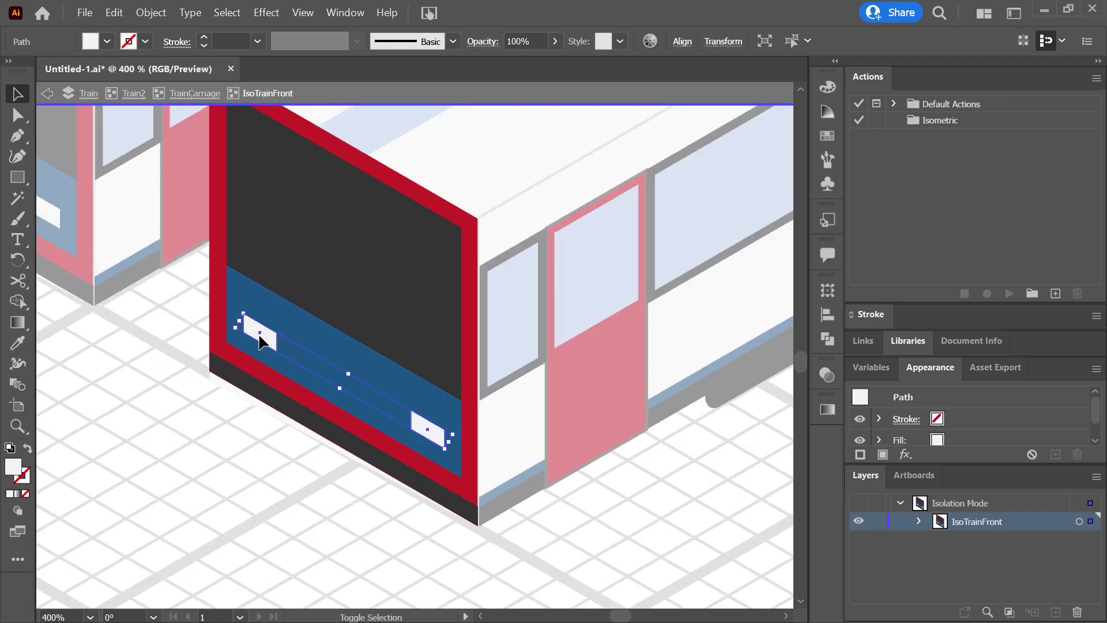
{"action": "left_click", "coordinate": [108, 42]}
{"action": "left_click", "coordinate": [108, 133]}
{"action": "left_click", "coordinate": [203, 443]}
{"action": "scroll", "coordinate": [220, 416], "scroll_direction": "down", "scroll_amount": 4}
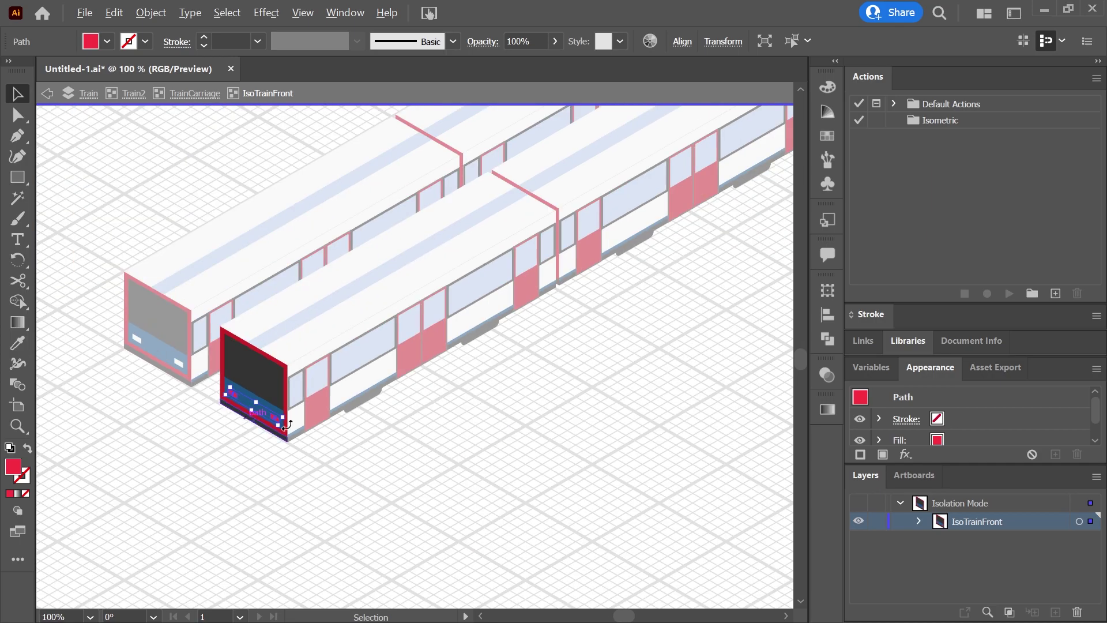
{"action": "left_click", "coordinate": [416, 406]}
{"action": "scroll", "coordinate": [416, 406], "scroll_direction": "down", "scroll_amount": 4}
{"action": "double_click", "coordinate": [545, 408]}
- Reposition Train2 and Train1 so they run parallel and line up with the isometric grid
{"action": "scroll", "coordinate": [546, 404], "scroll_direction": "up", "scroll_amount": 2}
{"action": "left_click_drag", "start_coordinate": [480, 407], "coordinate": [483, 408]}
{"action": "scroll", "coordinate": [374, 382], "scroll_direction": "down", "scroll_amount": 1}
{"action": "left_click_drag", "start_coordinate": [337, 328], "coordinate": [384, 382]}
{"action": "scroll", "coordinate": [341, 433], "scroll_direction": "up", "scroll_amount": 2}
{"action": "left_click_drag", "start_coordinate": [340, 580], "coordinate": [402, 535]}
{"action": "left_click", "coordinate": [307, 435]}
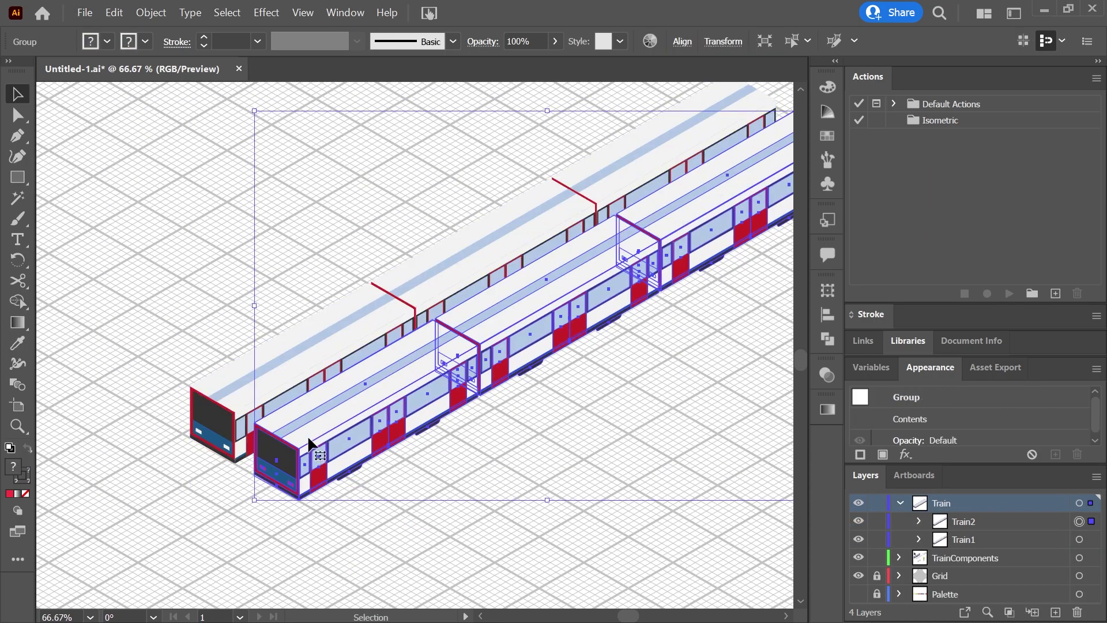
{"action": "left_click_drag", "start_coordinate": [308, 434], "coordinate": [323, 448]}
{"action": "left_click", "coordinate": [225, 396]}
{"action": "left_click_drag", "start_coordinate": [225, 396], "coordinate": [243, 411]}
{"action": "left_click", "coordinate": [558, 509]}
- Draw a long isometric parallelogram with the Pen tool beside Train2 as the platform's top, following the grid
{"action": "scroll", "coordinate": [567, 453], "scroll_direction": "down", "scroll_amount": 1}
{"action": "left_click_drag", "start_coordinate": [596, 406], "coordinate": [465, 474]}
{"action": "scroll", "coordinate": [468, 442], "scroll_direction": "down", "scroll_amount": 3}
{"action": "left_click", "coordinate": [17, 136]}
{"action": "scroll", "coordinate": [279, 443], "scroll_direction": "up", "scroll_amount": 3}
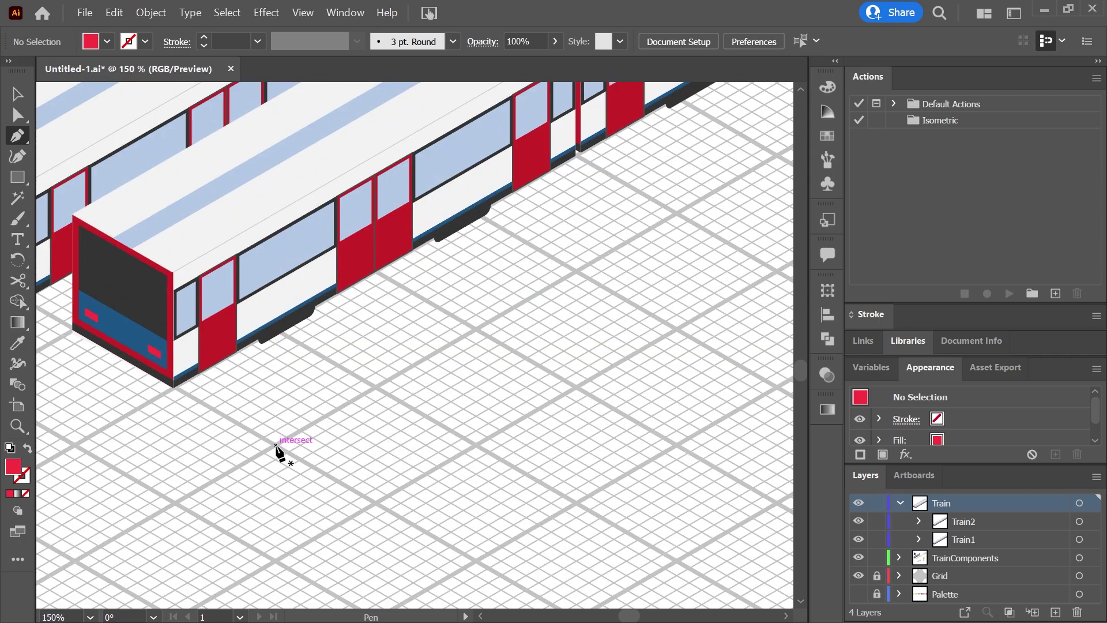
{"action": "left_click", "coordinate": [277, 443]}
{"action": "left_click", "coordinate": [476, 561]}
{"action": "scroll", "coordinate": [494, 534], "scroll_direction": "down", "scroll_amount": 2}
{"action": "left_click_drag", "start_coordinate": [700, 413], "coordinate": [502, 469]}
{"action": "left_click_drag", "start_coordinate": [684, 339], "coordinate": [486, 396]}
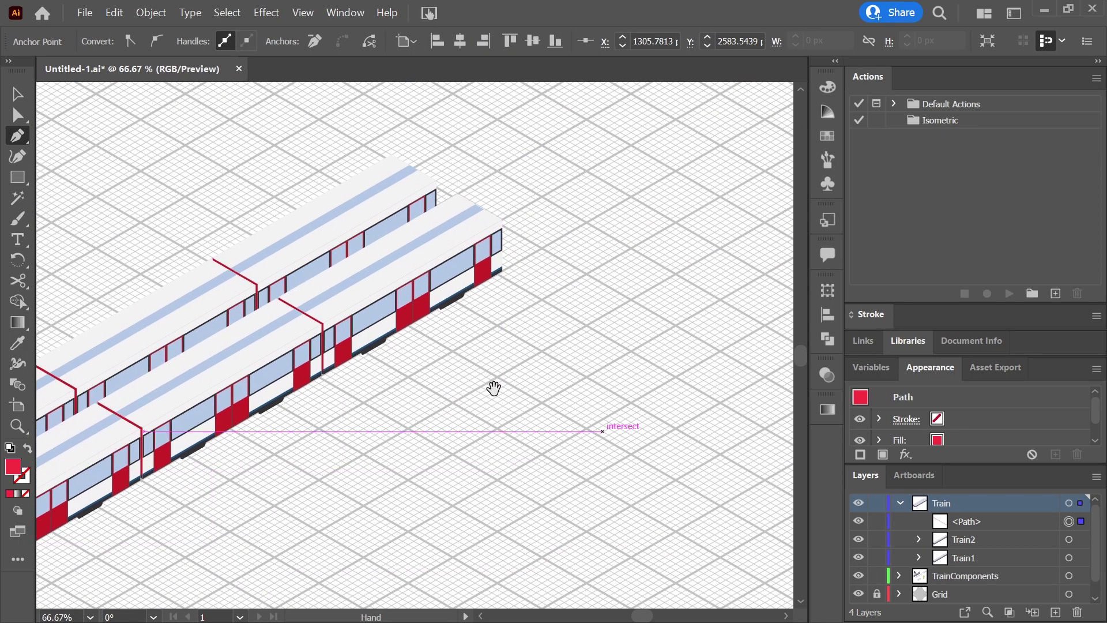
{"action": "scroll", "coordinate": [594, 377], "scroll_direction": "down", "scroll_amount": 1}
{"action": "scroll", "coordinate": [620, 360], "scroll_direction": "up", "scroll_amount": 2}
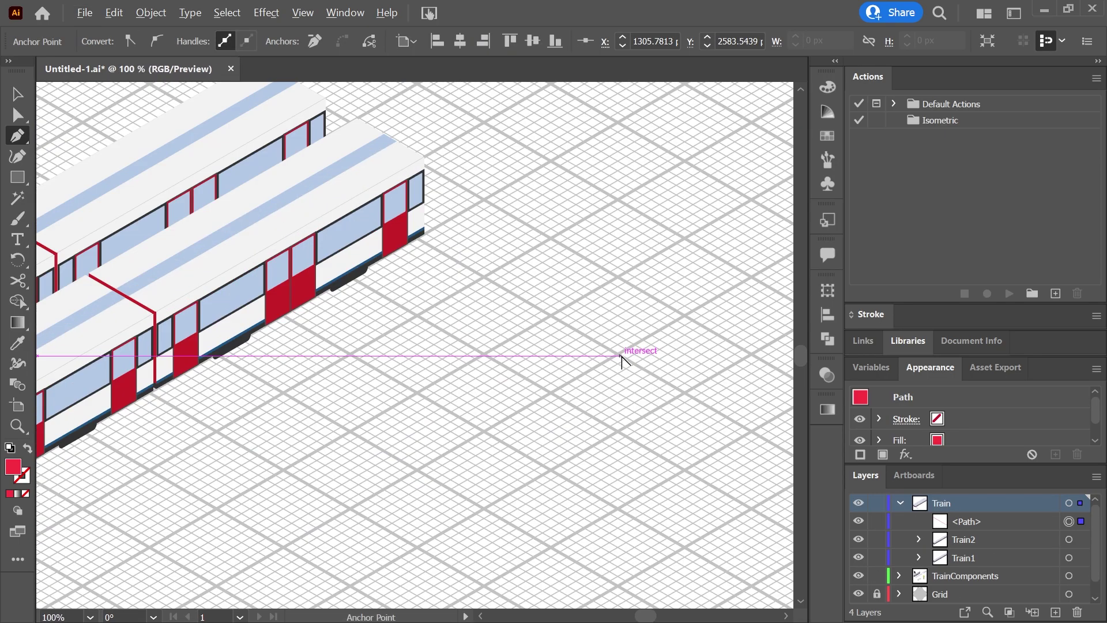
{"action": "left_click", "coordinate": [617, 357]}
{"action": "left_click", "coordinate": [469, 293]}
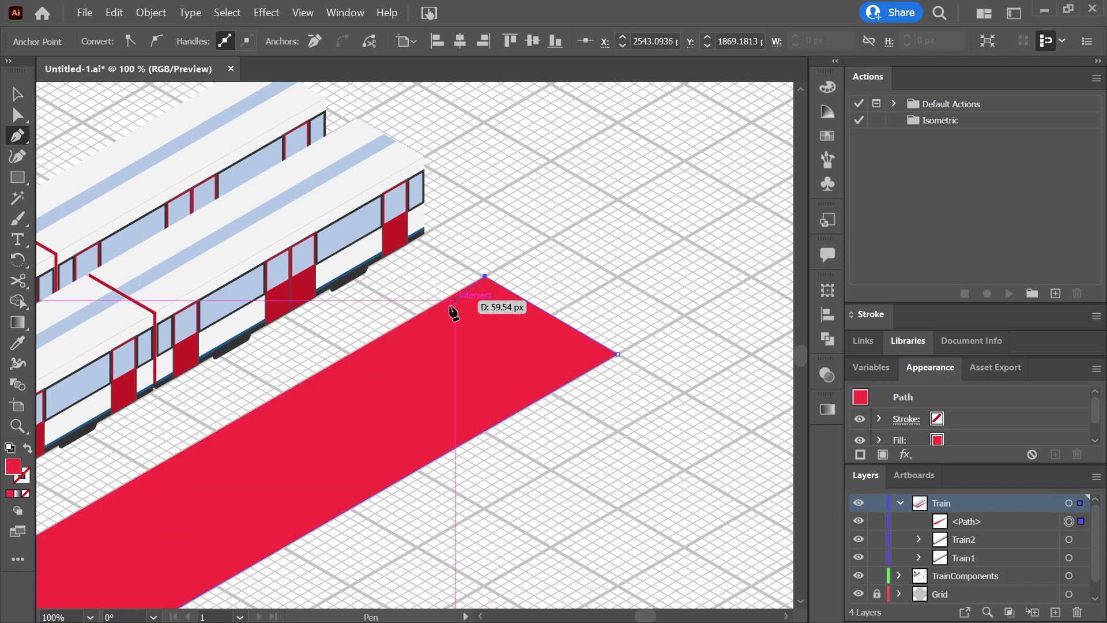
{"action": "scroll", "coordinate": [375, 361], "scroll_direction": "down", "scroll_amount": 3}
{"action": "scroll", "coordinate": [375, 361], "scroll_direction": "left", "scroll_amount": 5}
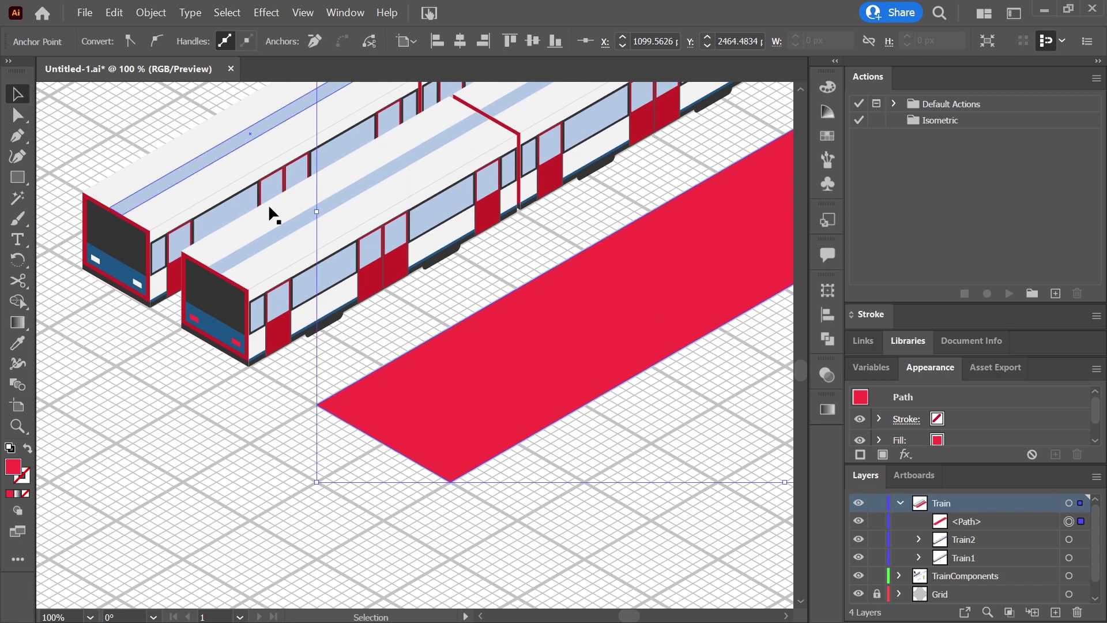
- Fill the platform's top face with the lightest grey swatch
{"action": "left_click", "coordinate": [107, 43]}
{"action": "left_click", "coordinate": [143, 102]}
{"action": "left_click", "coordinate": [290, 249]}
- Draw a thin end face below the platform's short front edge and fill it with a slightly darker grey
{"action": "left_click", "coordinate": [18, 138]}
{"action": "scroll", "coordinate": [285, 407], "scroll_direction": "up", "scroll_amount": 1}
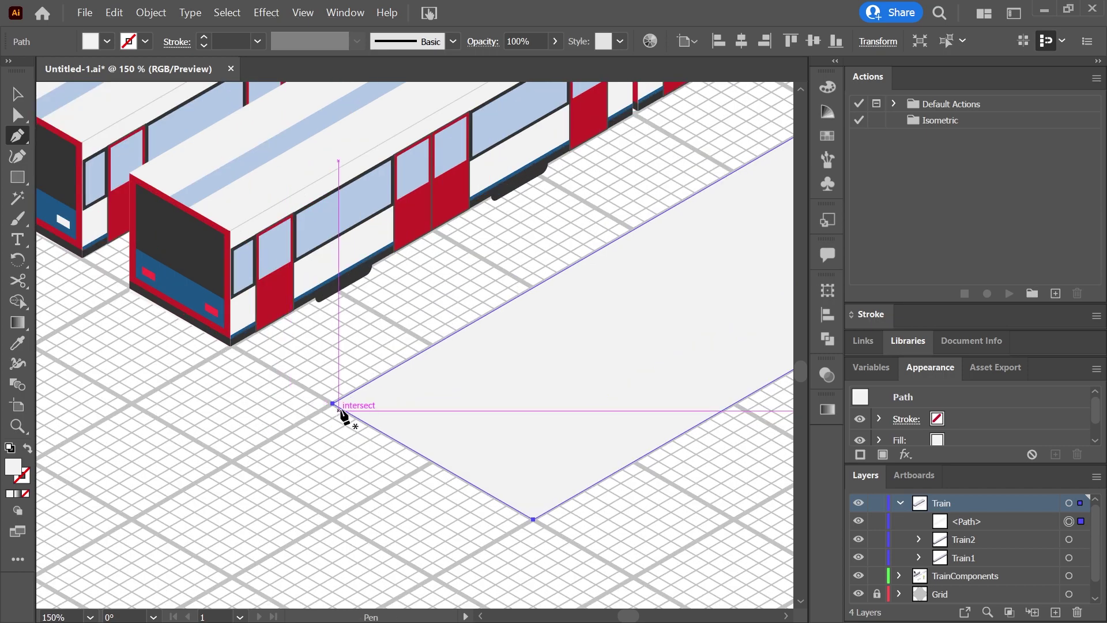
{"action": "left_click", "coordinate": [333, 403]}
{"action": "key", "text": "ctrl+z"}
{"action": "left_click", "coordinate": [334, 425], "text": "ctrl"}
{"action": "left_click", "coordinate": [332, 404]}
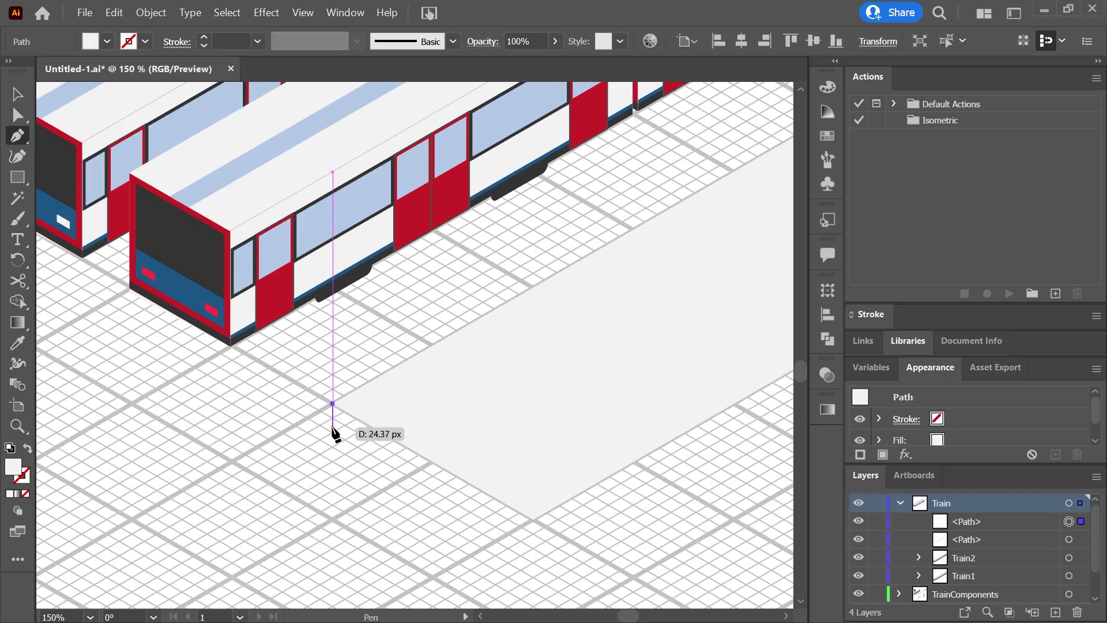
{"action": "left_click", "coordinate": [332, 432]}
{"action": "left_click", "coordinate": [533, 548]}
{"action": "left_click", "coordinate": [533, 520]}
{"action": "left_click", "coordinate": [106, 43]}
{"action": "left_click", "coordinate": [134, 102]}
{"action": "left_click", "coordinate": [650, 496]}
- Draw a thin side face with the Pen tool along the full length of the platform's outer long edge
{"action": "left_click_drag", "start_coordinate": [668, 471], "coordinate": [425, 427]}
{"action": "scroll", "coordinate": [425, 427], "scroll_direction": "down", "scroll_amount": 2}
{"action": "left_click_drag", "start_coordinate": [565, 413], "coordinate": [377, 467]}
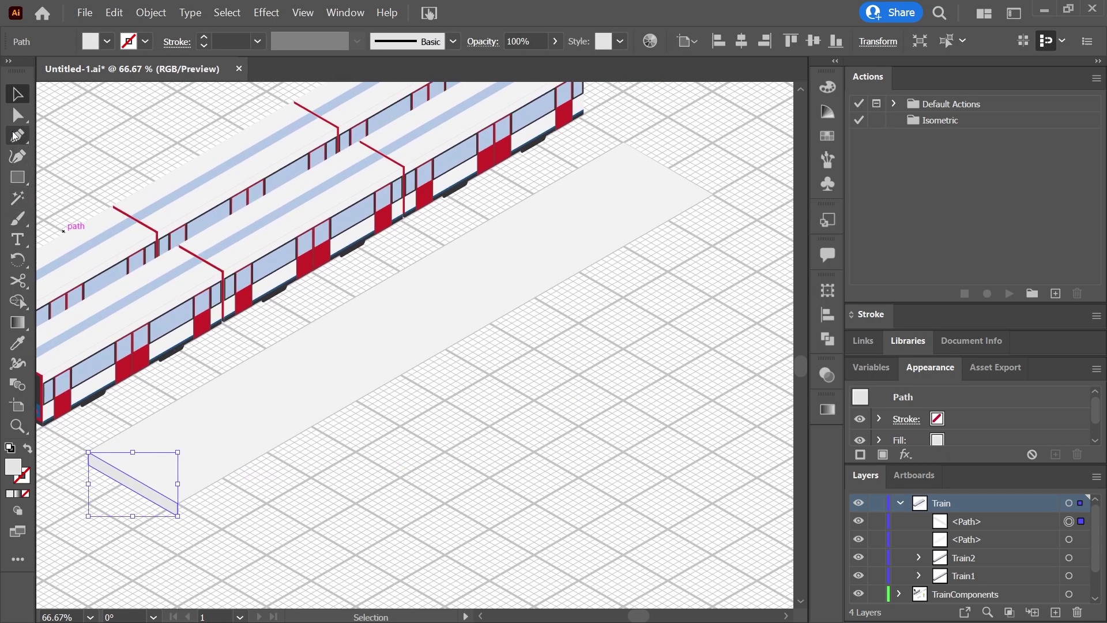
{"action": "scroll", "coordinate": [205, 501], "scroll_direction": "up", "scroll_amount": 2}
{"action": "key", "text": "ctrl+shift+a"}
{"action": "left_click", "coordinate": [142, 540]}
{"action": "left_click", "coordinate": [142, 510]}
{"action": "left_click_drag", "start_coordinate": [598, 303], "coordinate": [366, 352]}
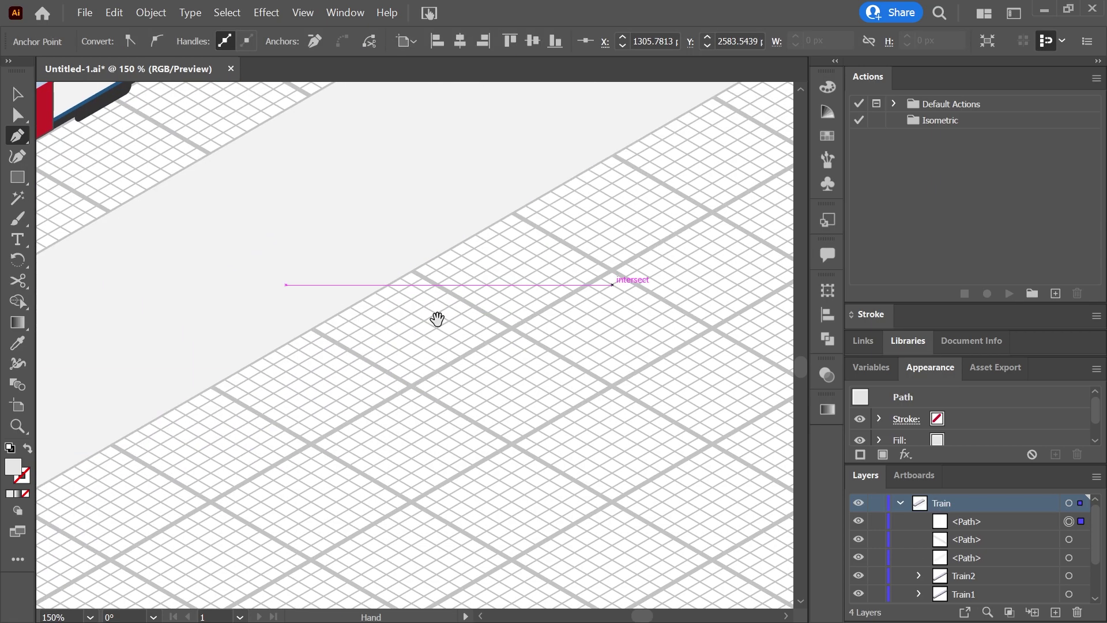
{"action": "left_click_drag", "start_coordinate": [715, 133], "coordinate": [156, 470]}
{"action": "left_click", "coordinate": [550, 206]}
{"action": "left_click", "coordinate": [550, 234]}
{"action": "left_click_drag", "start_coordinate": [288, 483], "coordinate": [710, 318]}
- Fill the platform's long side face with a darker grey than the end face
{"action": "left_click", "coordinate": [106, 41]}
{"action": "left_click", "coordinate": [118, 106]}
{"action": "scroll", "coordinate": [218, 389], "scroll_direction": "down", "scroll_amount": 3}
{"action": "left_click", "coordinate": [430, 404]}
{"action": "scroll", "coordinate": [526, 386], "scroll_direction": "up", "scroll_amount": 5}
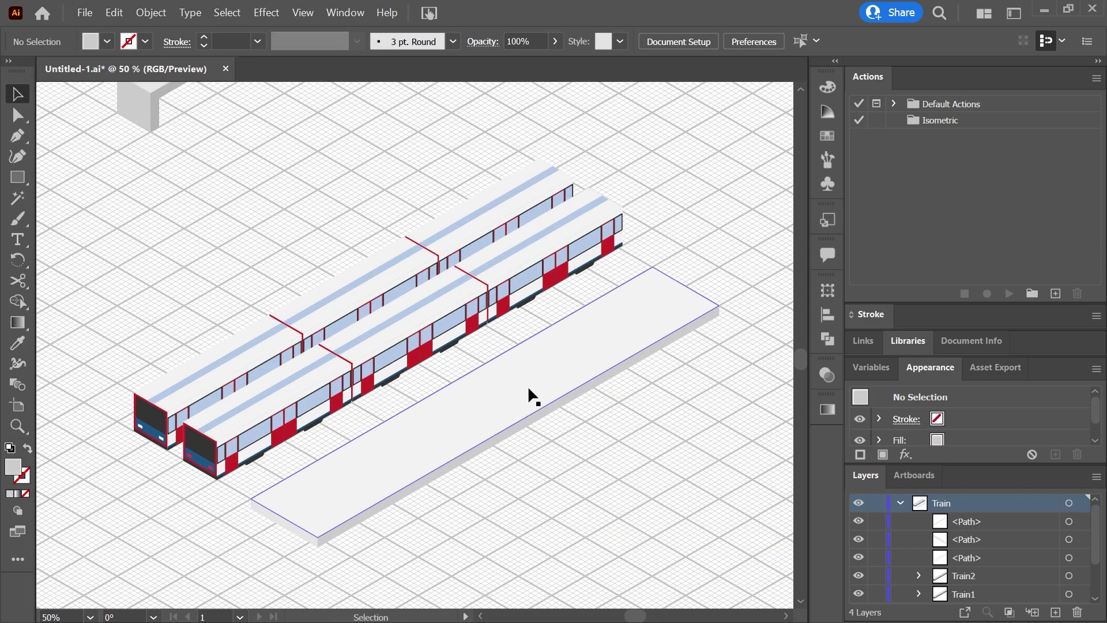
- Place a scaled-down copy of the isometric bench near the platform's front end in the Train layer
{"action": "key", "text": "ctrl+minus"}
{"action": "left_click", "coordinate": [285, 195]}
{"action": "key", "text": "ctrl+c"}
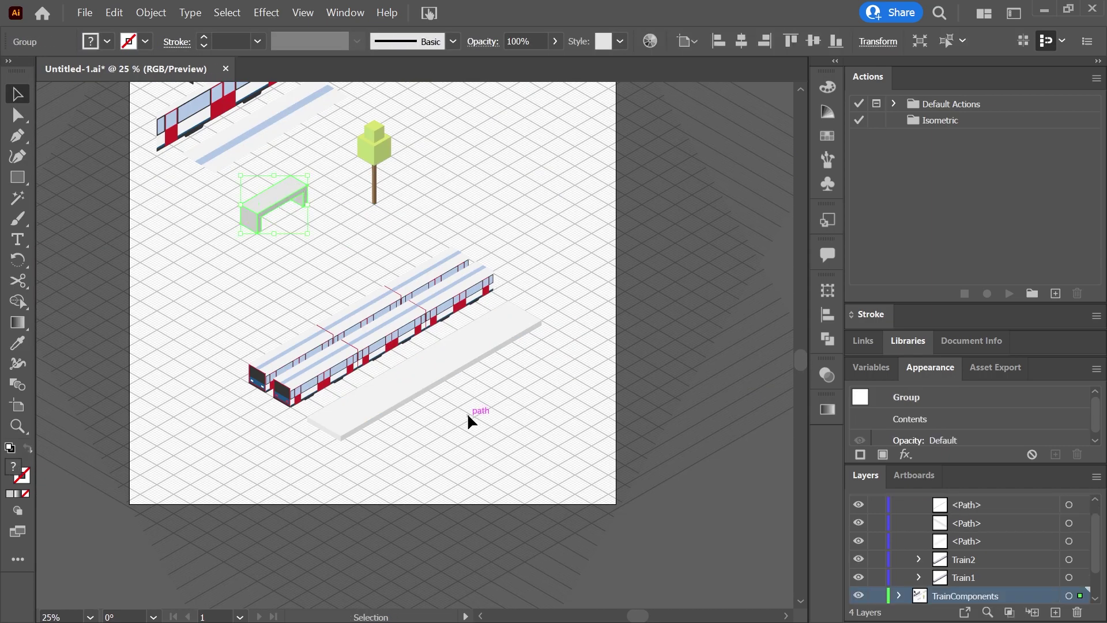
{"action": "left_click", "coordinate": [458, 361]}
{"action": "key", "text": "ctrl+v"}
{"action": "scroll", "coordinate": [421, 411], "scroll_direction": "up", "scroll_amount": 2}
{"action": "left_click_drag", "start_coordinate": [407, 263], "coordinate": [343, 341]}
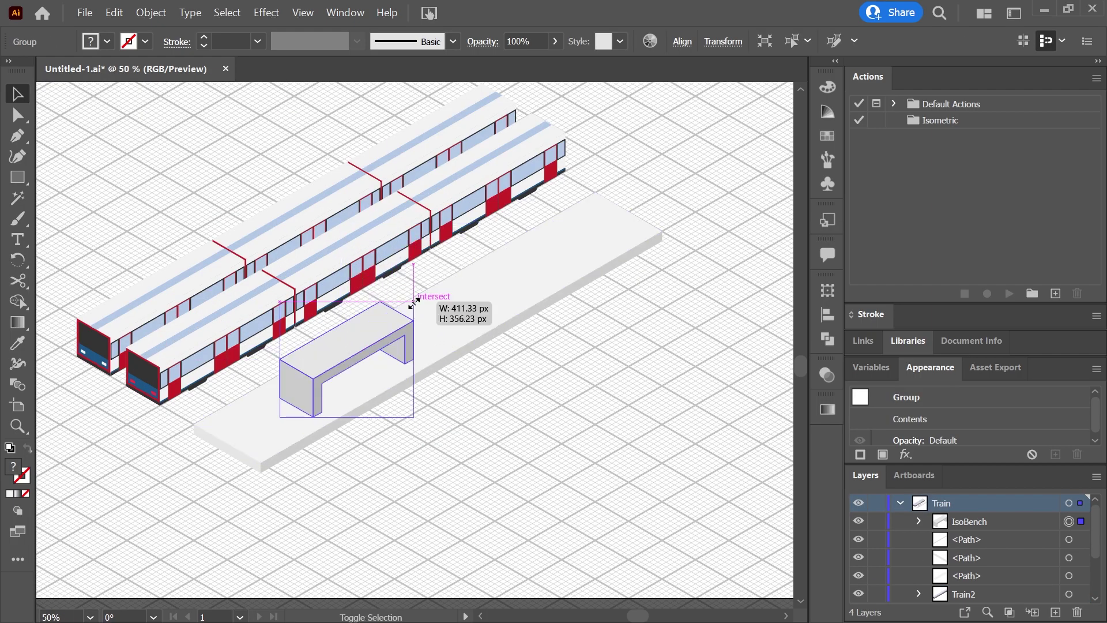
{"action": "left_click_drag", "start_coordinate": [414, 302], "coordinate": [372, 341]}
- Duplicate the small bench at even intervals along the length of the platform
{"action": "left_click_drag", "start_coordinate": [275, 405], "coordinate": [402, 342]}
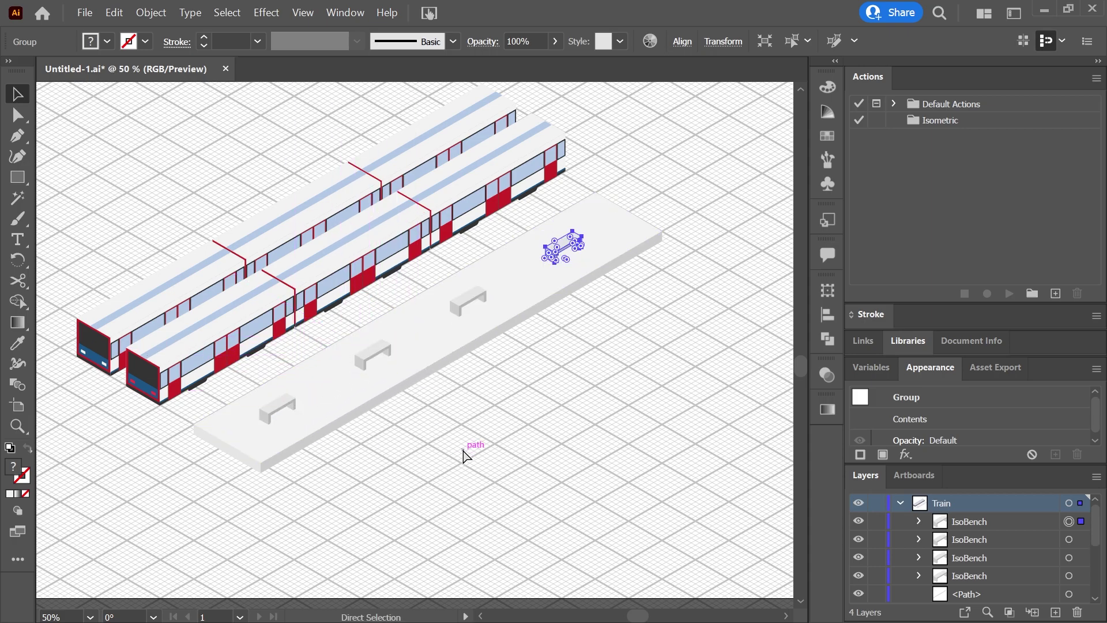
{"action": "key", "text": "ctrl+minus"}
{"action": "left_click", "coordinate": [295, 197]}
{"action": "left_click", "coordinate": [334, 501]}
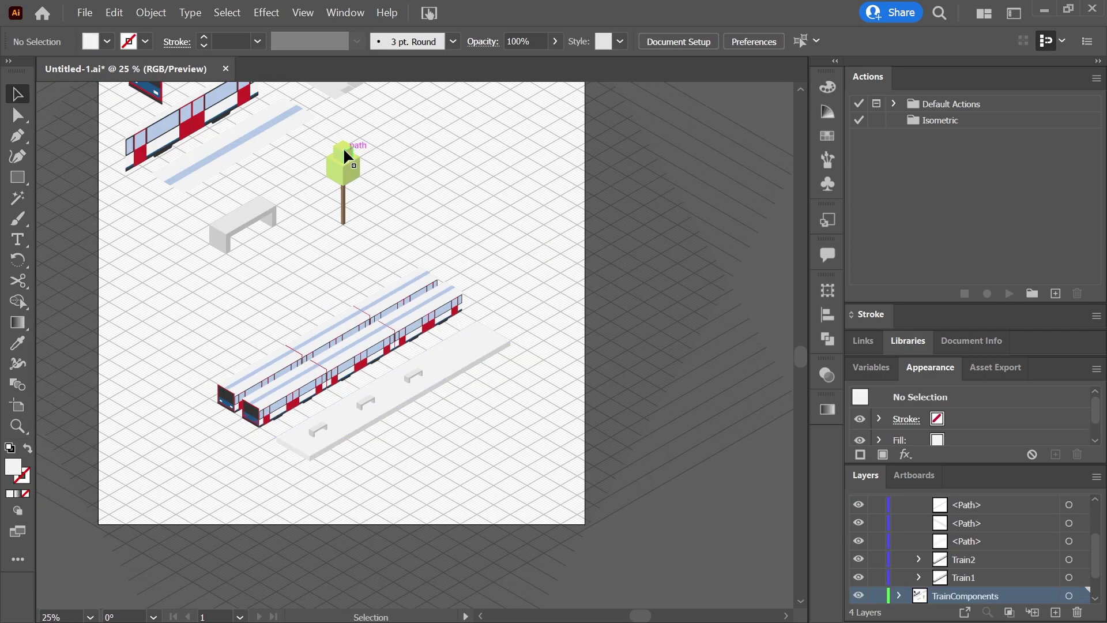
- Place a scaled-down copy of the isometric tree on the platform in the Train layer and duplicate it twice along the platform
{"action": "left_click", "coordinate": [344, 159]}
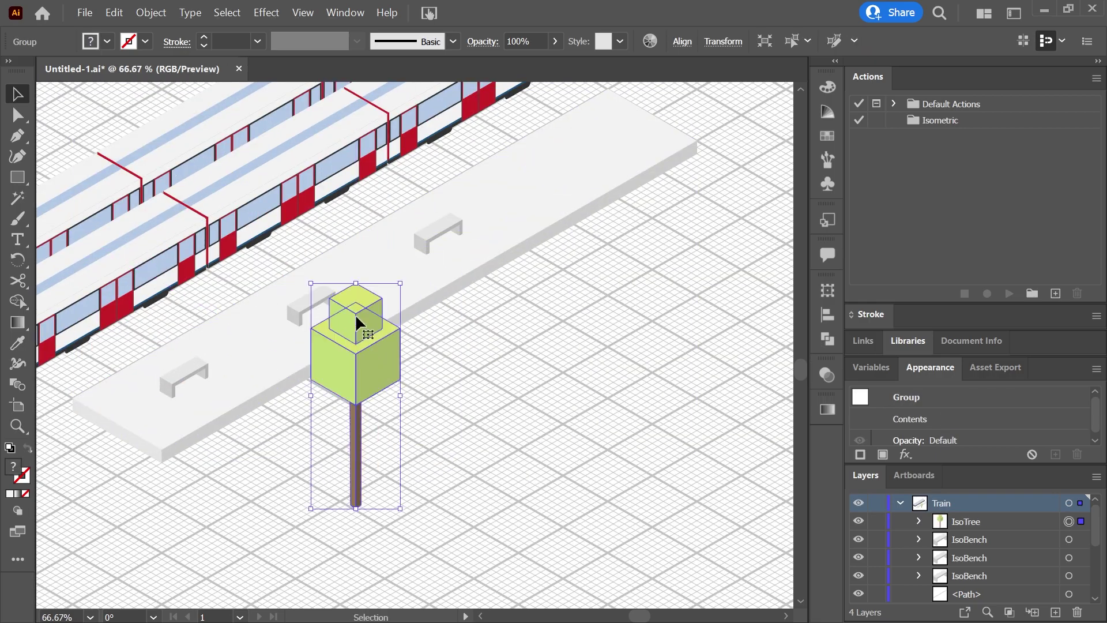
{"action": "left_click_drag", "start_coordinate": [356, 314], "coordinate": [379, 317]}
{"action": "left_click_drag", "start_coordinate": [283, 306], "coordinate": [520, 166]}
{"action": "scroll", "coordinate": [568, 282], "scroll_direction": "up", "scroll_amount": 2}
{"action": "scroll", "coordinate": [568, 282], "scroll_direction": "down", "scroll_amount": 2}
- Place a scaled-down copy of the isometric stairs at the platform's far end in the Train layer, behind the nearest tree
{"action": "scroll", "coordinate": [383, 210], "scroll_direction": "up", "scroll_amount": 10}
{"action": "left_click", "coordinate": [451, 175]}
{"action": "key", "text": "ctrl+c"}
{"action": "scroll", "coordinate": [569, 383], "scroll_direction": "down", "scroll_amount": 5}
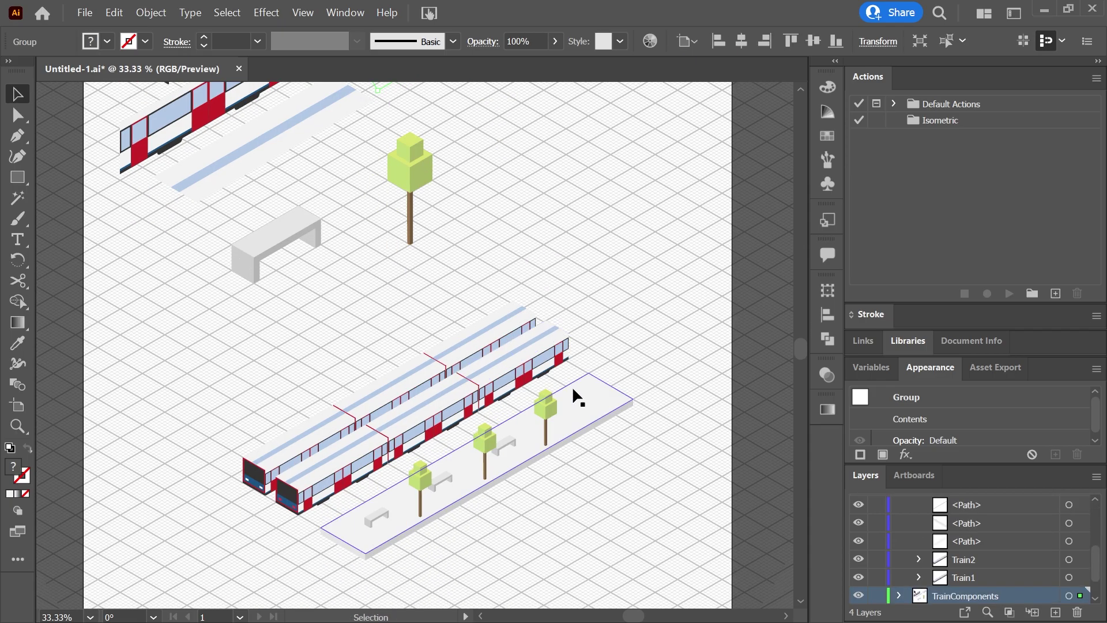
{"action": "left_click", "coordinate": [569, 383]}
{"action": "key", "text": "ctrl+plus"}
{"action": "key", "text": "ctrl+plus"}
{"action": "key", "text": "ctrl+plus"}
{"action": "key", "text": "ctrl+plus"}
{"action": "left_click_drag", "start_coordinate": [639, 102], "coordinate": [503, 248]}
{"action": "left_click_drag", "start_coordinate": [441, 330], "coordinate": [479, 313]}
{"action": "key", "text": "ctrl+["}
- Fine-tune the size and position of the stairs so they sit within the platform's far end
{"action": "left_click_drag", "start_coordinate": [541, 231], "coordinate": [559, 193]}
{"action": "left_click_drag", "start_coordinate": [521, 300], "coordinate": [491, 319]}
{"action": "scroll", "coordinate": [498, 416], "scroll_direction": "down", "scroll_amount": 1}
{"action": "left_click_drag", "start_coordinate": [481, 358], "coordinate": [479, 351]}
{"action": "left_click", "coordinate": [502, 472]}
{"action": "scroll", "coordinate": [502, 473], "scroll_direction": "down", "scroll_amount": 2}
{"action": "left_click_drag", "start_coordinate": [424, 521], "coordinate": [523, 412]}
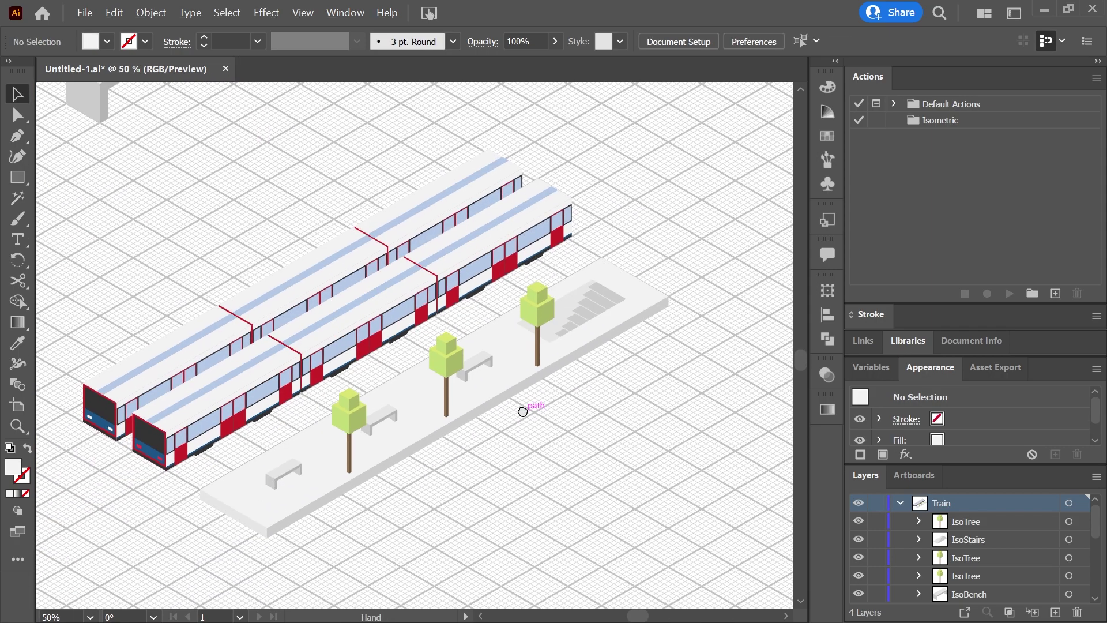
{"action": "key", "text": "ctrl+z"}
{"action": "scroll", "coordinate": [591, 339], "scroll_direction": "up", "scroll_amount": 2}
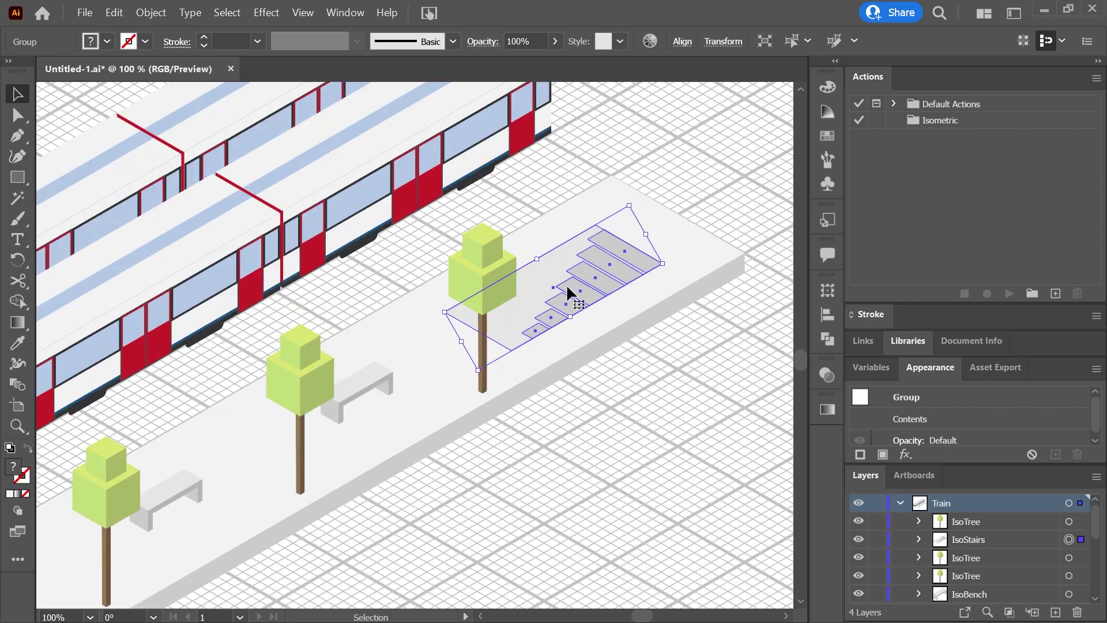
{"action": "left_click_drag", "start_coordinate": [581, 280], "coordinate": [607, 276]}
{"action": "left_click", "coordinate": [628, 432]}
- Group the platform with its benches, trees and stairs, and name the group Station2
{"action": "scroll", "coordinate": [595, 404], "scroll_direction": "down", "scroll_amount": 2}
{"action": "left_click", "coordinate": [411, 465]}
{"action": "left_click", "coordinate": [405, 486], "text": "shift"}
{"action": "left_click", "coordinate": [249, 552], "text": "shift"}
{"action": "key", "text": "a"}
{"action": "key", "text": "ctrl"}
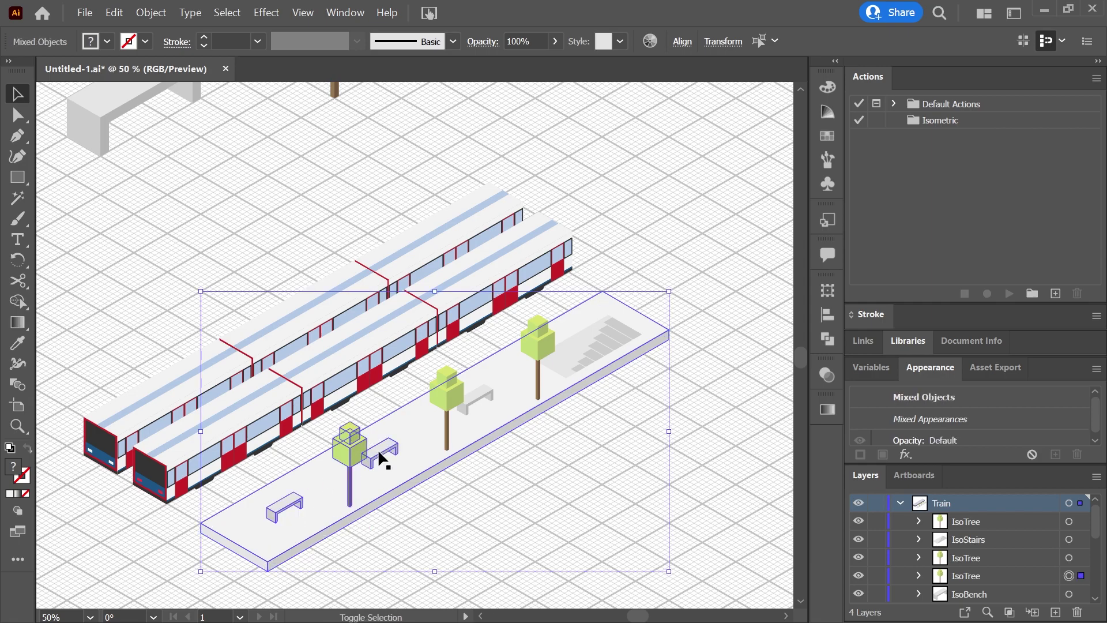
{"action": "right_click", "coordinate": [624, 340]}
{"action": "left_click", "coordinate": [634, 411]}
{"action": "double_click", "coordinate": [969, 521]}
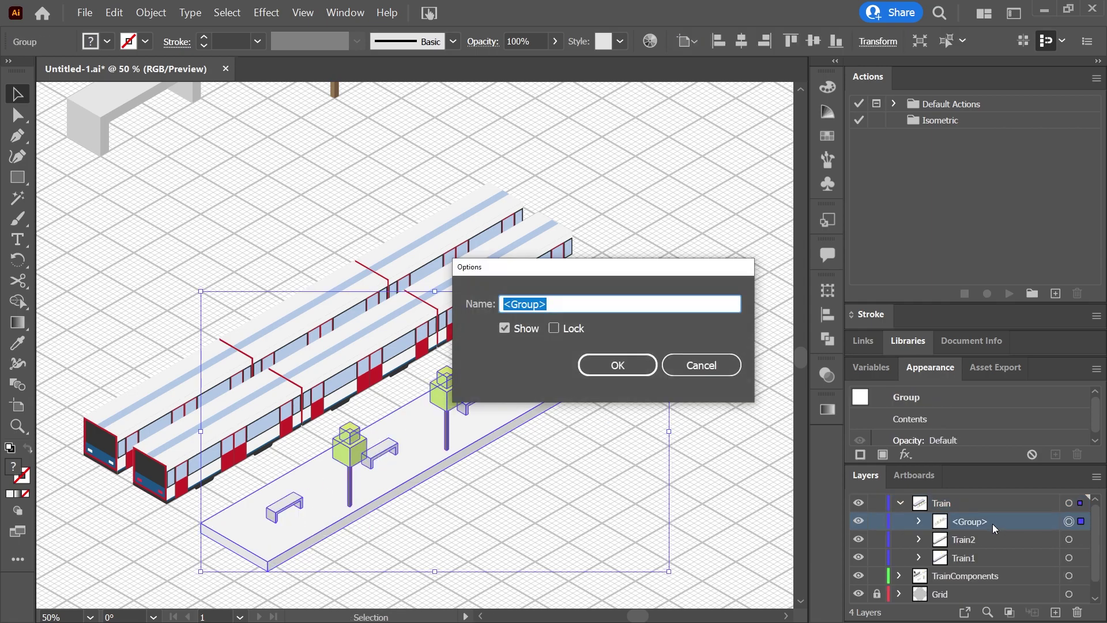
{"action": "key", "text": "Return"}
- Duplicate the Station2 group to the opposite side of the trains, send the copy to the back and rename it Station1
{"action": "left_click_drag", "start_coordinate": [477, 456], "coordinate": [295, 299]}
{"action": "key", "text": "ctrl+shift+bracketleft"}
{"action": "double_click", "coordinate": [1004, 523]}
{"action": "left_click", "coordinate": [697, 364]}
{"action": "double_click", "coordinate": [975, 576]}
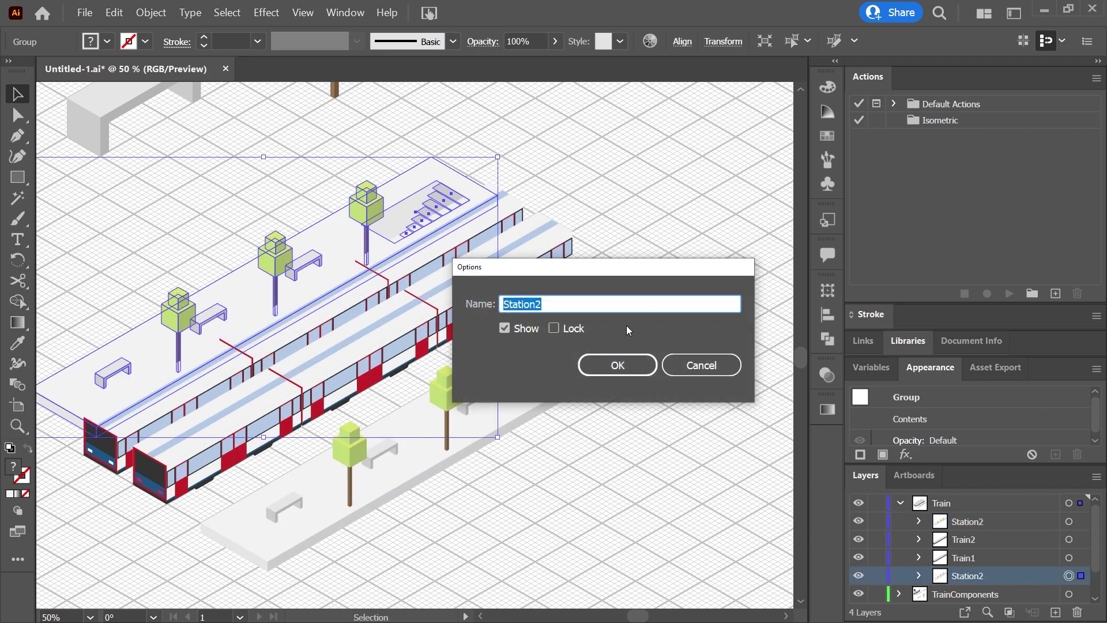
{"action": "key", "text": "BackSpace"}
{"action": "type", "text": "1"}
{"action": "key", "text": "Return"}
- Inside the Station1 group, move the three trees behind the benches to the platform's outer edge
{"action": "left_click_drag", "start_coordinate": [288, 401], "coordinate": [477, 419]}
{"action": "left_click", "coordinate": [453, 487]}
{"action": "left_click", "coordinate": [586, 235]}
{"action": "double_click", "coordinate": [588, 236]}
{"action": "left_click_drag", "start_coordinate": [598, 223], "coordinate": [524, 194]}
{"action": "left_click_drag", "start_coordinate": [465, 270], "coordinate": [437, 244]}
{"action": "left_click_drag", "start_coordinate": [371, 331], "coordinate": [339, 301]}
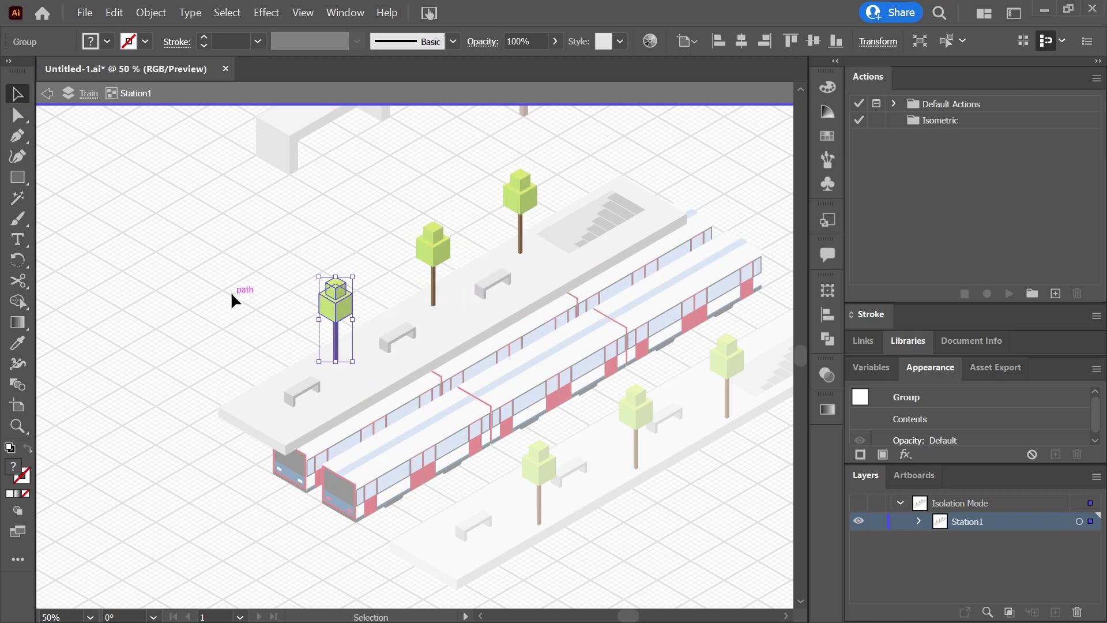
{"action": "left_click", "coordinate": [231, 291]}
{"action": "scroll", "coordinate": [369, 357], "scroll_direction": "down", "scroll_amount": 2}
{"action": "double_click", "coordinate": [531, 445]}
- Reposition the trains and platforms on the grid so both platforms sit close against the trains
{"action": "scroll", "coordinate": [381, 417], "scroll_direction": "up", "scroll_amount": 2}
{"action": "left_click", "coordinate": [383, 418]}
{"action": "key", "text": "space"}
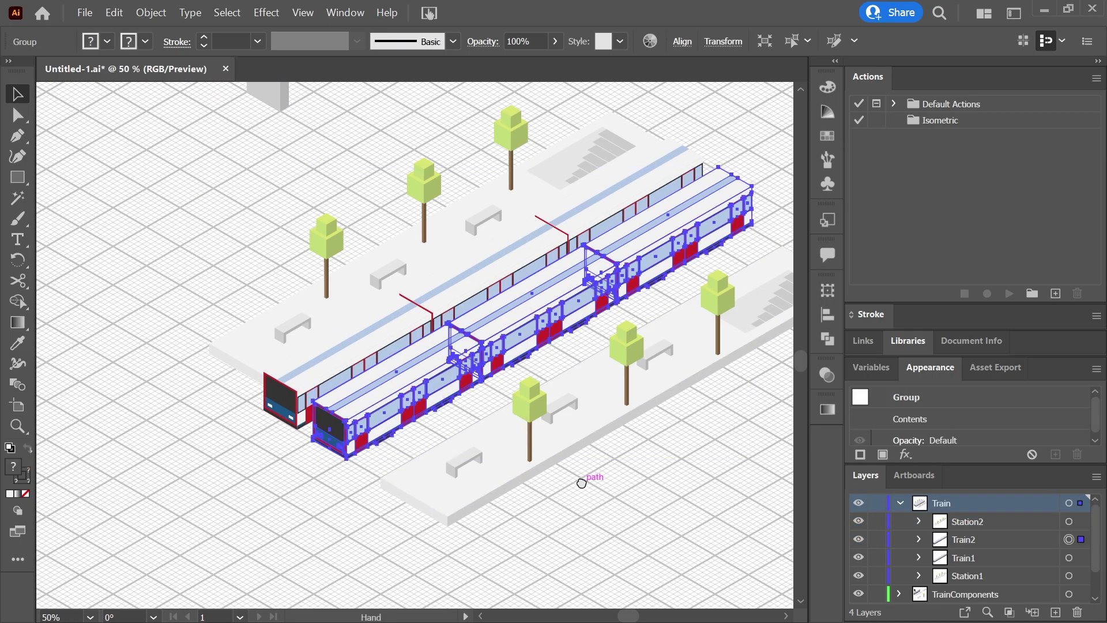
{"action": "left_click_drag", "start_coordinate": [581, 482], "coordinate": [448, 481]}
{"action": "left_click_drag", "start_coordinate": [350, 350], "coordinate": [379, 377]}
{"action": "scroll", "coordinate": [271, 379], "scroll_direction": "up", "scroll_amount": 2}
{"action": "key", "text": "space"}
{"action": "left_click_drag", "start_coordinate": [272, 379], "coordinate": [316, 293]}
{"action": "left_click_drag", "start_coordinate": [340, 373], "coordinate": [341, 368]}
{"action": "left_click_drag", "start_coordinate": [163, 265], "coordinate": [223, 315]}
{"action": "left_click", "coordinate": [90, 238]}
{"action": "key", "text": "space"}
{"action": "left_click_drag", "start_coordinate": [56, 368], "coordinate": [141, 382]}
{"action": "left_click_drag", "start_coordinate": [161, 273], "coordinate": [189, 358]}
{"action": "scroll", "coordinate": [190, 359], "scroll_direction": "down", "scroll_amount": 3}
{"action": "left_click", "coordinate": [422, 450]}
- Collapse the Train layer and hide the TrainComponents layer
{"action": "scroll", "coordinate": [423, 449], "scroll_direction": "down", "scroll_amount": 1}
{"action": "left_click_drag", "start_coordinate": [423, 449], "coordinate": [432, 577]}
{"action": "left_click_drag", "start_coordinate": [86, 151], "coordinate": [86, 110]}
{"action": "left_click", "coordinate": [901, 503]}
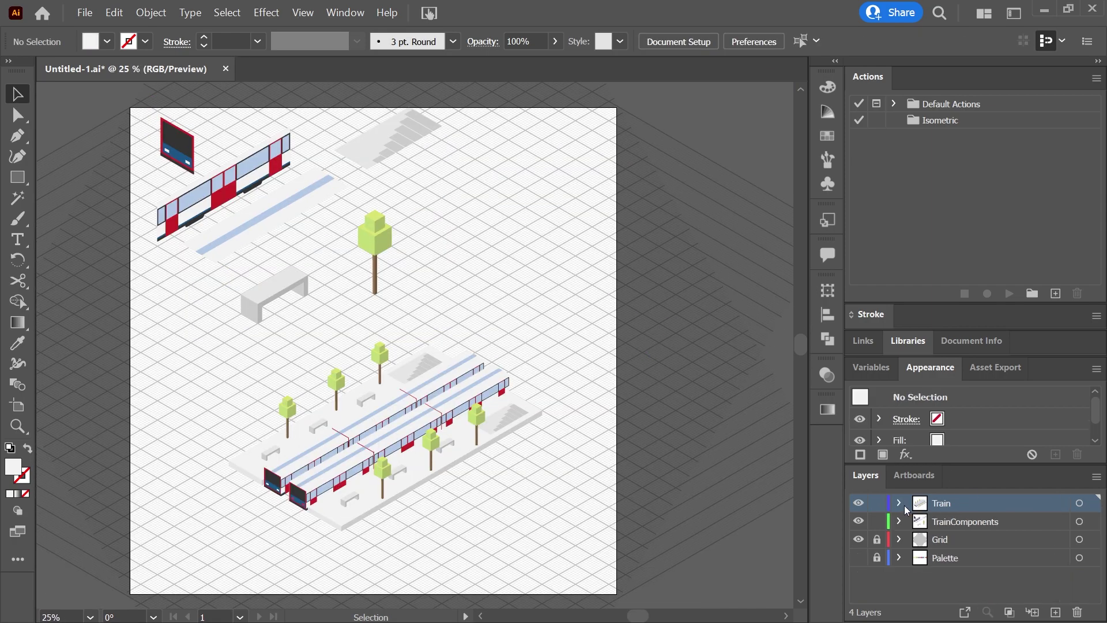
{"action": "left_click", "coordinate": [858, 521]}
- Move the complete station scene up towards the middle of the artboard and align it with the isometric grid
{"action": "left_click_drag", "start_coordinate": [634, 381], "coordinate": [494, 539]}
{"action": "left_click_drag", "start_coordinate": [430, 460], "coordinate": [408, 339]}
{"action": "scroll", "coordinate": [403, 357], "scroll_direction": "up", "scroll_amount": 1}
{"action": "key", "text": "space"}
{"action": "scroll", "coordinate": [309, 414], "scroll_direction": "up", "scroll_amount": 3}
{"action": "left_click_drag", "start_coordinate": [371, 461], "coordinate": [347, 396]}
{"action": "scroll", "coordinate": [315, 413], "scroll_direction": "down", "scroll_amount": 3}
{"action": "scroll", "coordinate": [276, 422], "scroll_direction": "up", "scroll_amount": 3}
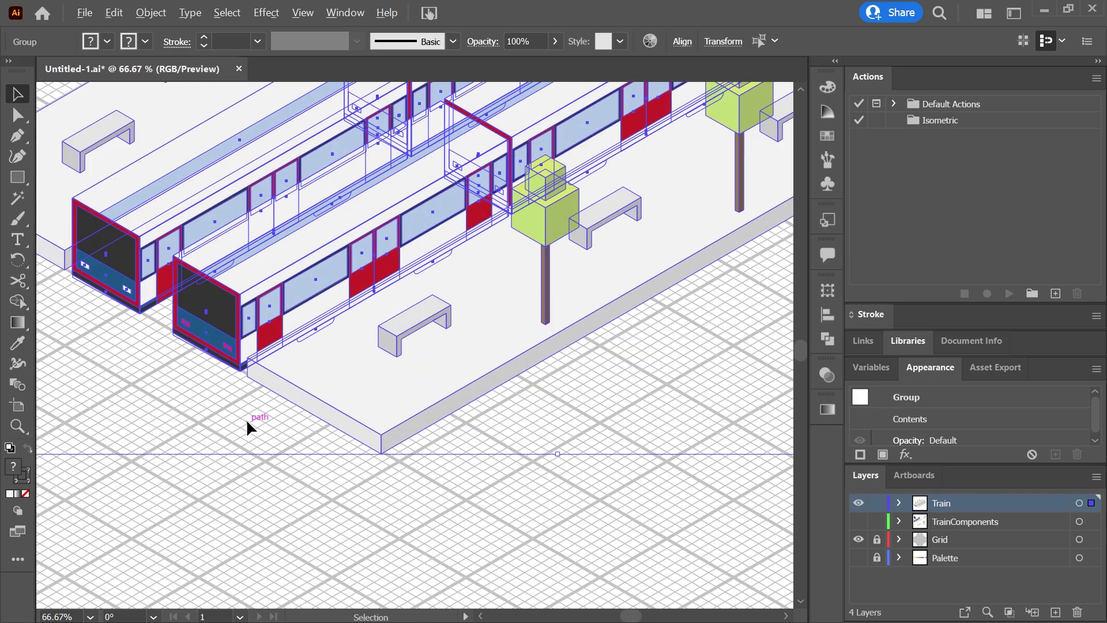
{"action": "scroll", "coordinate": [248, 422], "scroll_direction": "up", "scroll_amount": 2}
{"action": "left_click_drag", "start_coordinate": [324, 360], "coordinate": [327, 357]}
{"action": "key", "text": "space"}
{"action": "left_click_drag", "start_coordinate": [159, 273], "coordinate": [328, 368]}
{"action": "left_click_drag", "start_coordinate": [207, 377], "coordinate": [361, 507]}
{"action": "left_click_drag", "start_coordinate": [387, 431], "coordinate": [384, 429]}
{"action": "scroll", "coordinate": [292, 484], "scroll_direction": "down", "scroll_amount": 2}
{"action": "key", "text": "space"}
{"action": "left_click_drag", "start_coordinate": [192, 529], "coordinate": [244, 373]}
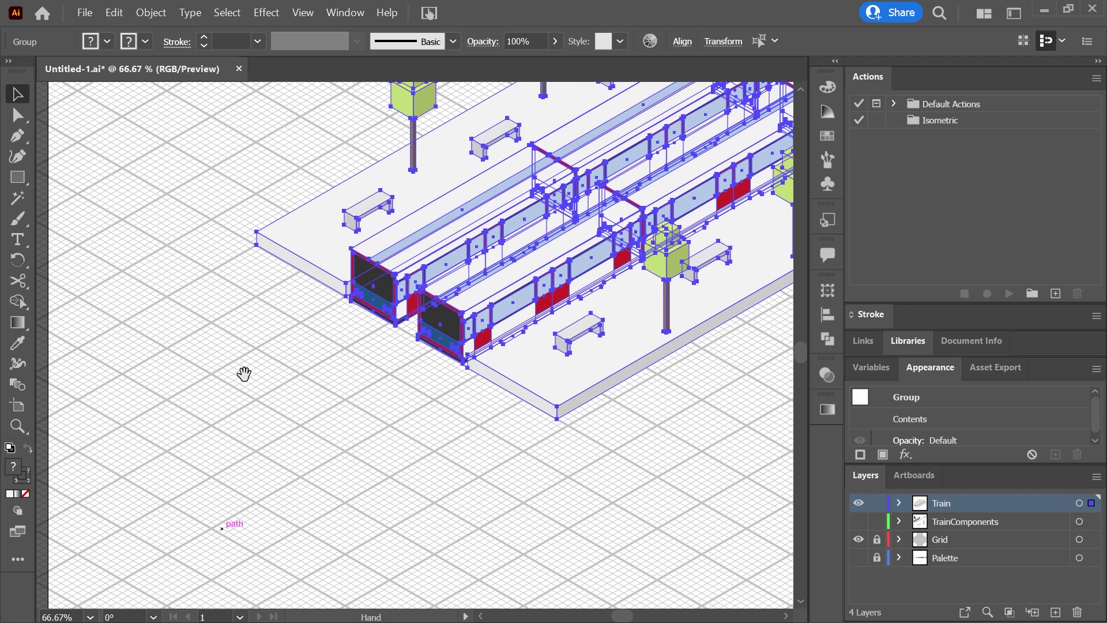
- Draw a straight rail with the Line Segment tool along the trains' isometric direction, extending beyond both ends of the station
{"action": "scroll", "coordinate": [260, 339], "scroll_direction": "down", "scroll_amount": 1}
{"action": "right_click", "coordinate": [18, 178]}
{"action": "left_click", "coordinate": [106, 259]}
{"action": "scroll", "coordinate": [172, 425], "scroll_direction": "up", "scroll_amount": 1}
{"action": "scroll", "coordinate": [80, 516], "scroll_direction": "down", "scroll_amount": 2}
{"action": "scroll", "coordinate": [80, 513], "scroll_direction": "up", "scroll_amount": 1}
{"action": "mouse_move", "coordinate": [80, 514]}
{"action": "left_mouse_down"}
{"action": "mouse_move", "coordinate": [469, 311]}
{"action": "mouse_move", "coordinate": [795, 81]}
{"action": "mouse_move", "coordinate": [653, 193]}
{"action": "left_mouse_up"}
- Give the rail line a dark stroke with a weight of 4 pt
{"action": "left_click", "coordinate": [145, 41]}
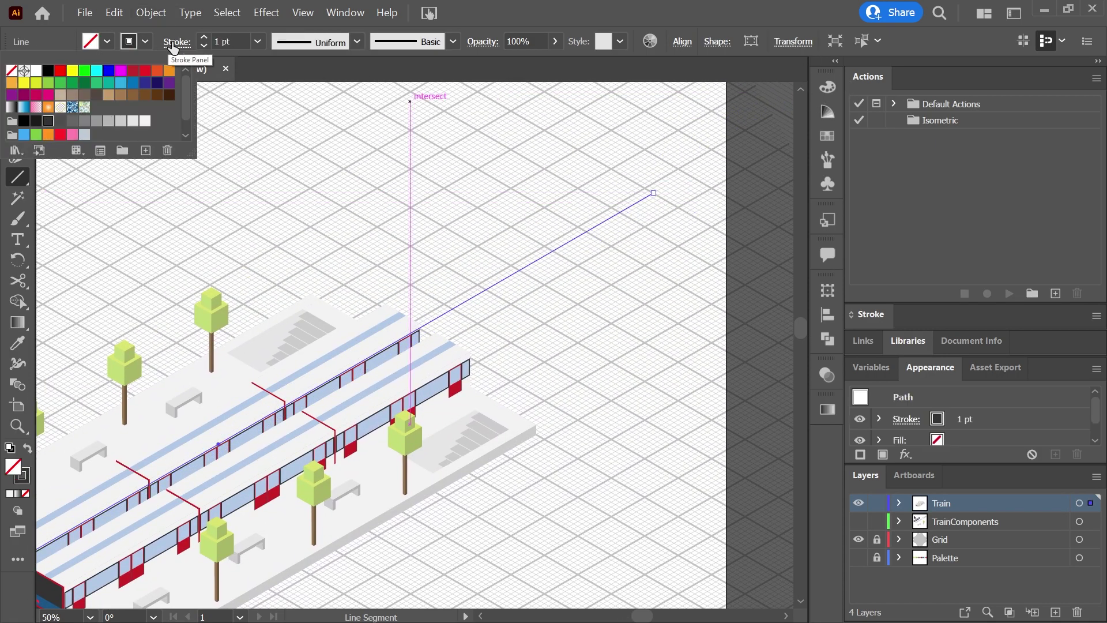
{"action": "left_click", "coordinate": [203, 37]}
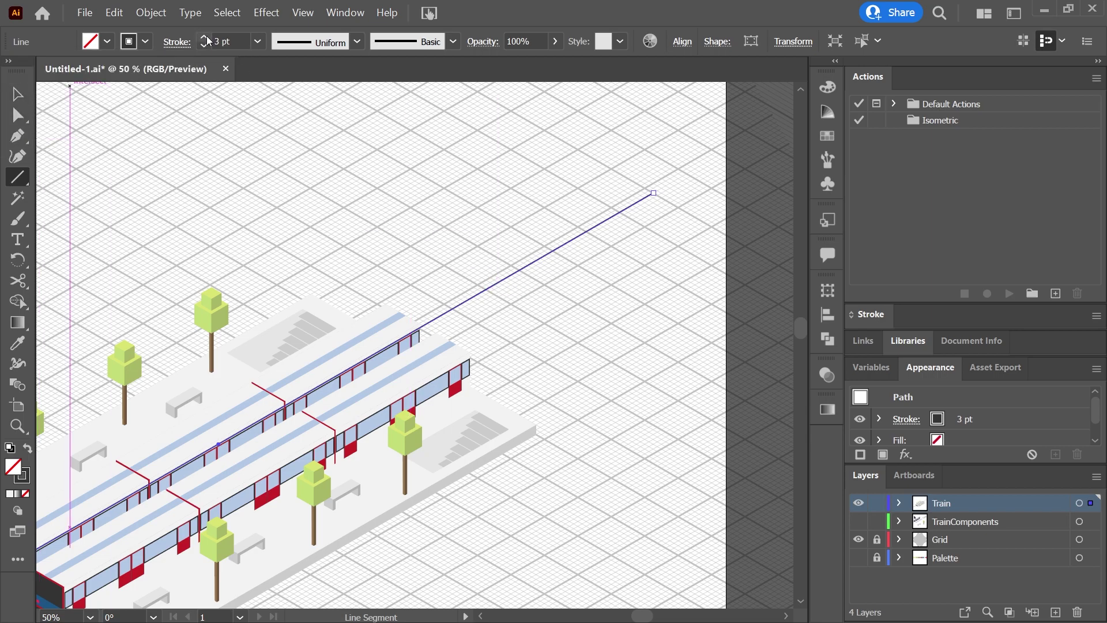
{"action": "left_click", "coordinate": [203, 38]}
{"action": "left_click", "coordinate": [18, 94]}
{"action": "left_click", "coordinate": [50, 106]}
- Duplicate the rail line a short distance across the grid as a parallel second rail
{"action": "left_click", "coordinate": [482, 289]}
{"action": "key", "text": "ctrl+equal"}
{"action": "key", "text": "ctrl+equal"}
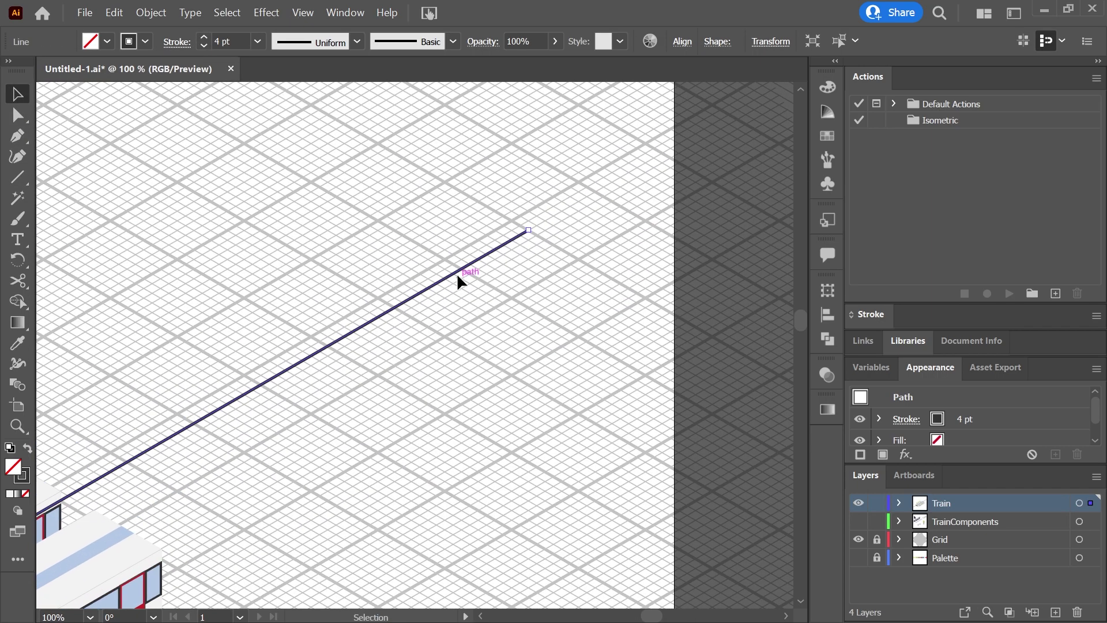
{"action": "left_click_drag", "start_coordinate": [454, 272], "coordinate": [488, 296]}
{"action": "scroll", "coordinate": [423, 361], "scroll_direction": "down", "scroll_amount": 3}
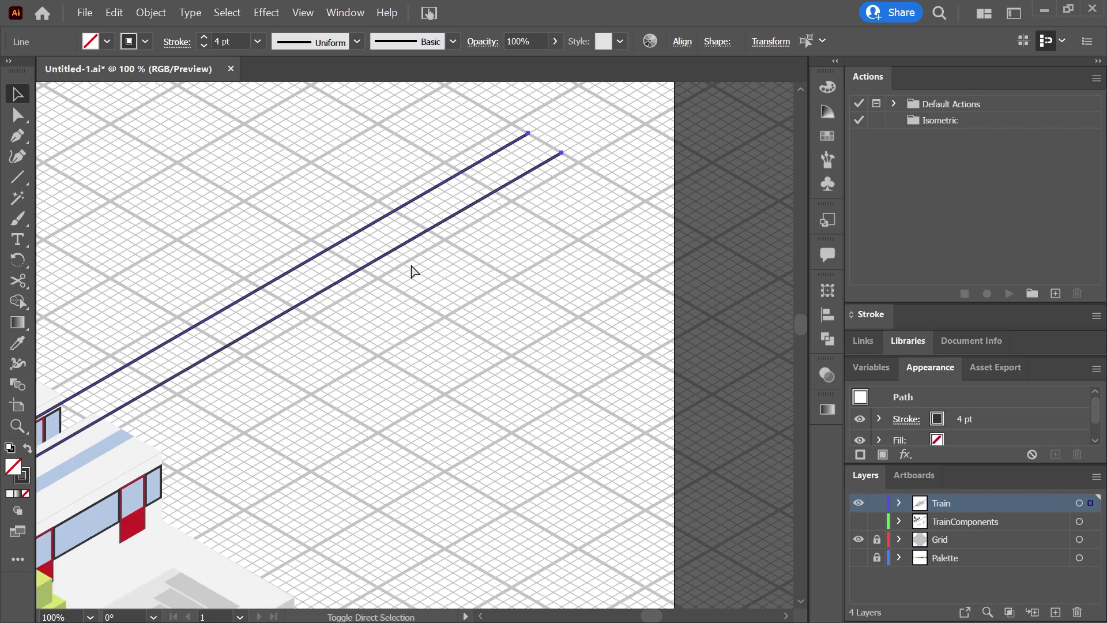
- Place the rail pair behind the trains and duplicate it to form the track under the second train
{"action": "left_click_drag", "start_coordinate": [190, 449], "coordinate": [517, 307]}
{"action": "left_click_drag", "start_coordinate": [131, 465], "coordinate": [528, 238]}
{"action": "left_click_drag", "start_coordinate": [132, 464], "coordinate": [525, 240]}
{"action": "scroll", "coordinate": [435, 321], "scroll_direction": "up", "scroll_amount": 2}
{"action": "left_click_drag", "start_coordinate": [432, 299], "coordinate": [442, 304]}
{"action": "left_click_drag", "start_coordinate": [355, 438], "coordinate": [644, 257]}
{"action": "key", "text": "ctrl+v"}
{"action": "scroll", "coordinate": [507, 432], "scroll_direction": "down", "scroll_amount": 1}
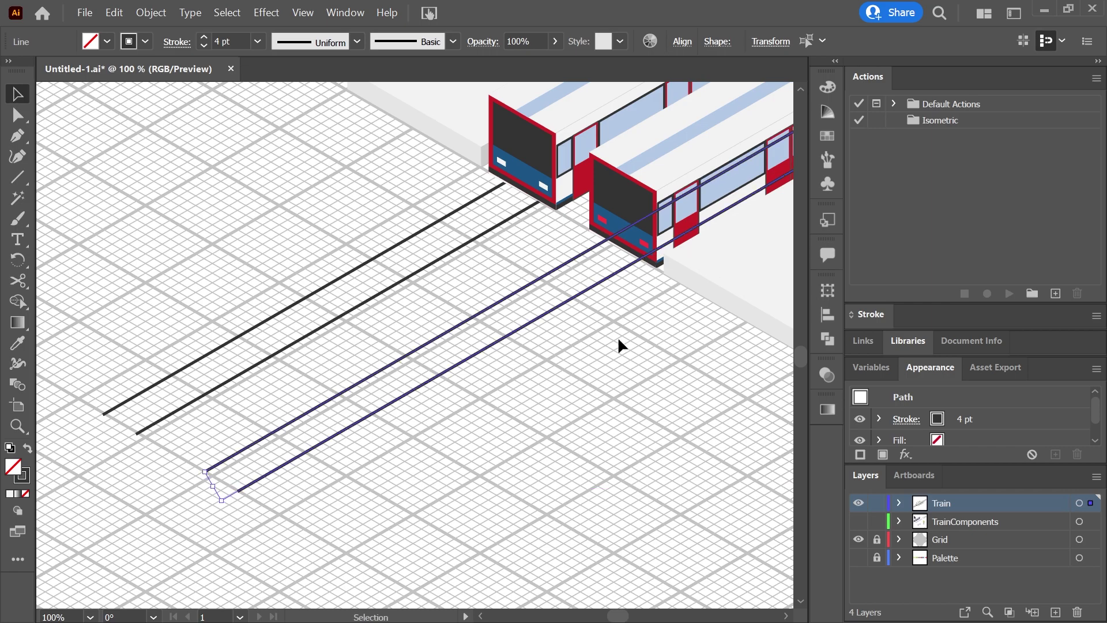
{"action": "left_click", "coordinate": [621, 328]}
- Extend the front ends of all four rails towards the artboard's left edge
{"action": "scroll", "coordinate": [615, 342], "scroll_direction": "down", "scroll_amount": 1}
{"action": "key", "text": "ctrl+0"}
{"action": "left_click", "coordinate": [590, 222]}
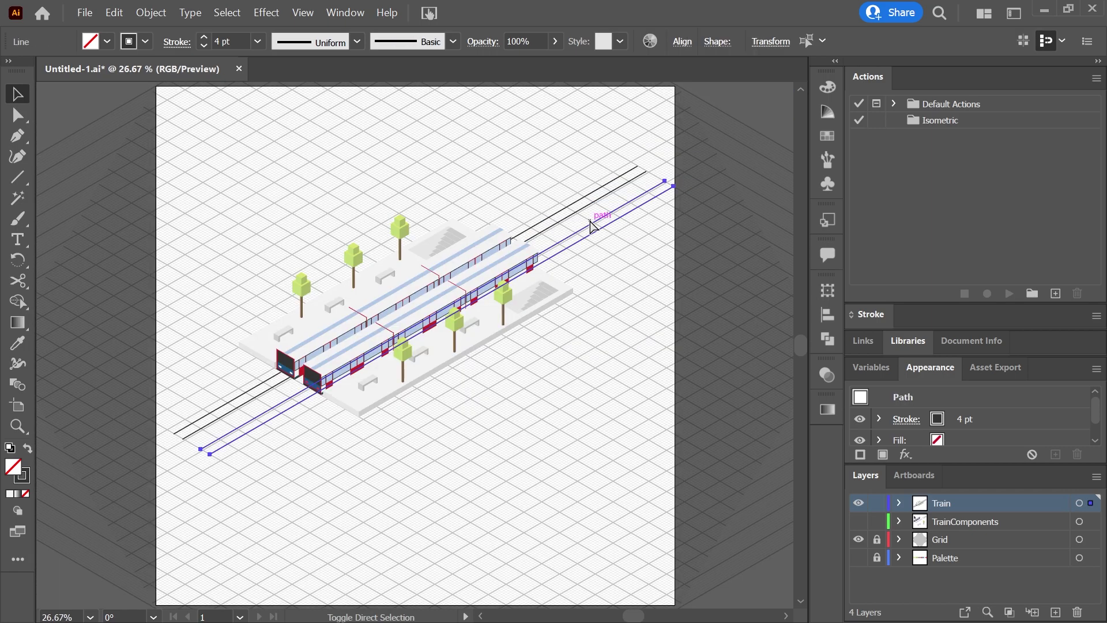
{"action": "key", "text": "ctrl+shift+a"}
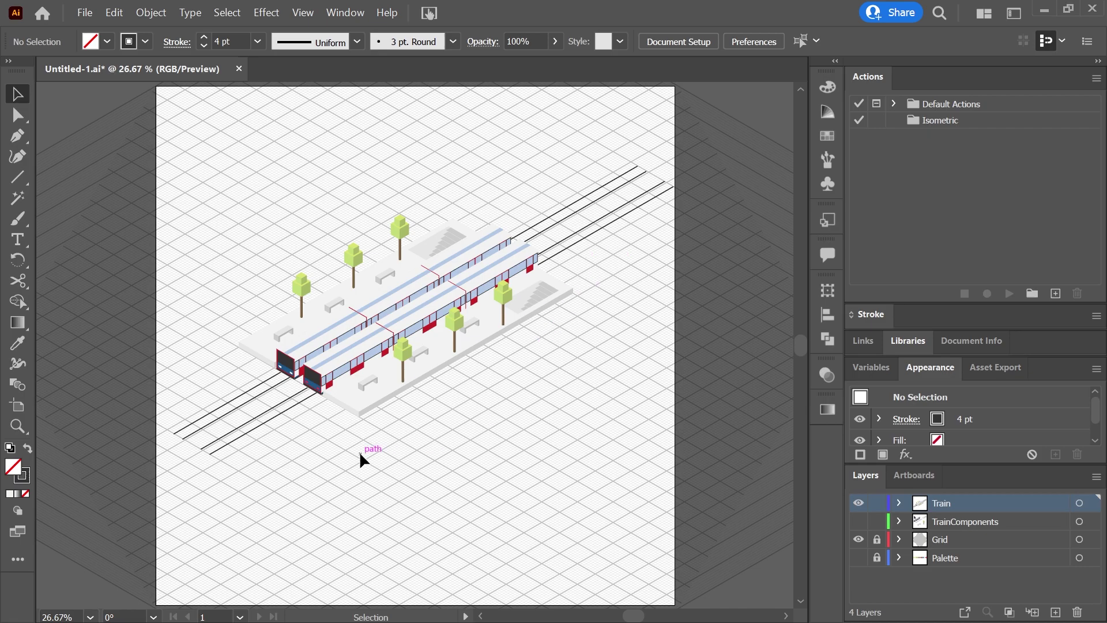
{"action": "left_click_drag", "start_coordinate": [256, 468], "coordinate": [166, 461]}
{"action": "left_click", "coordinate": [289, 479]}
- Group the four rail lines in the Train layer and rename the group
{"action": "left_click", "coordinate": [898, 503]}
{"action": "scroll", "coordinate": [938, 521], "scroll_direction": "down", "scroll_amount": 2}
{"action": "scroll", "coordinate": [939, 523], "scroll_direction": "up", "scroll_amount": 1}
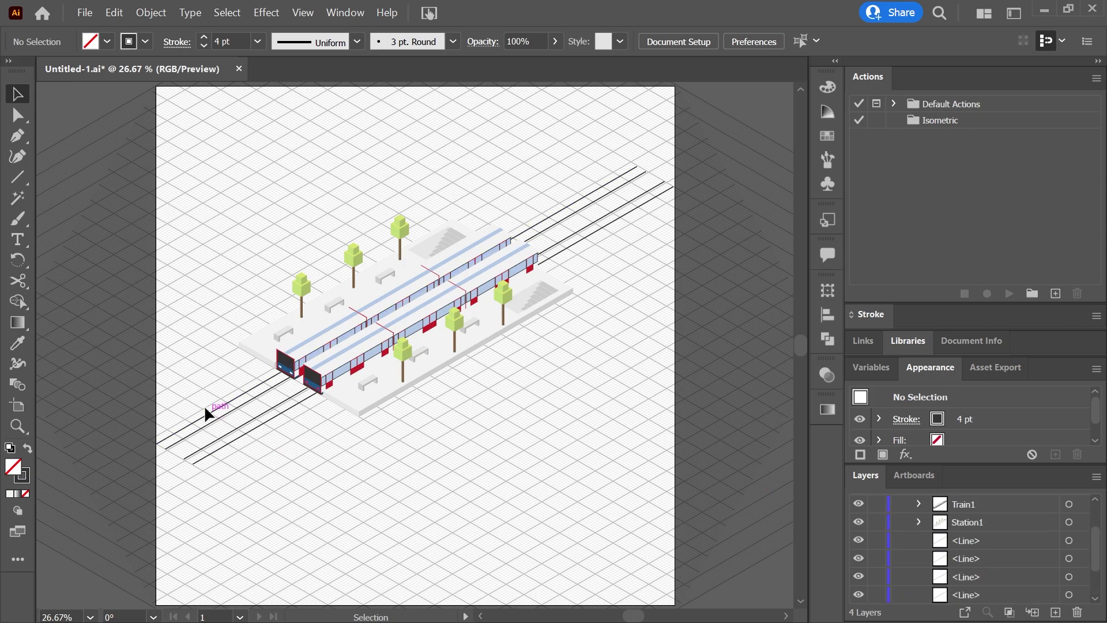
{"action": "left_click_drag", "start_coordinate": [244, 447], "coordinate": [240, 440]}
{"action": "right_click", "coordinate": [240, 439]}
{"action": "left_click", "coordinate": [297, 218]}
{"action": "double_click", "coordinate": [995, 539]}
{"action": "type", "text": "T"}
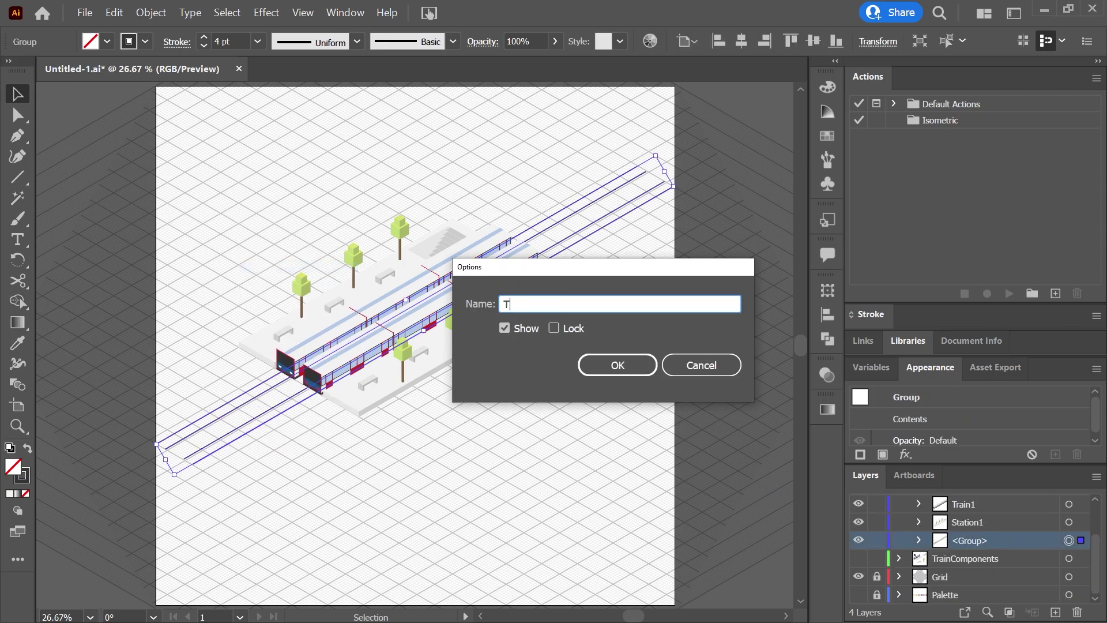